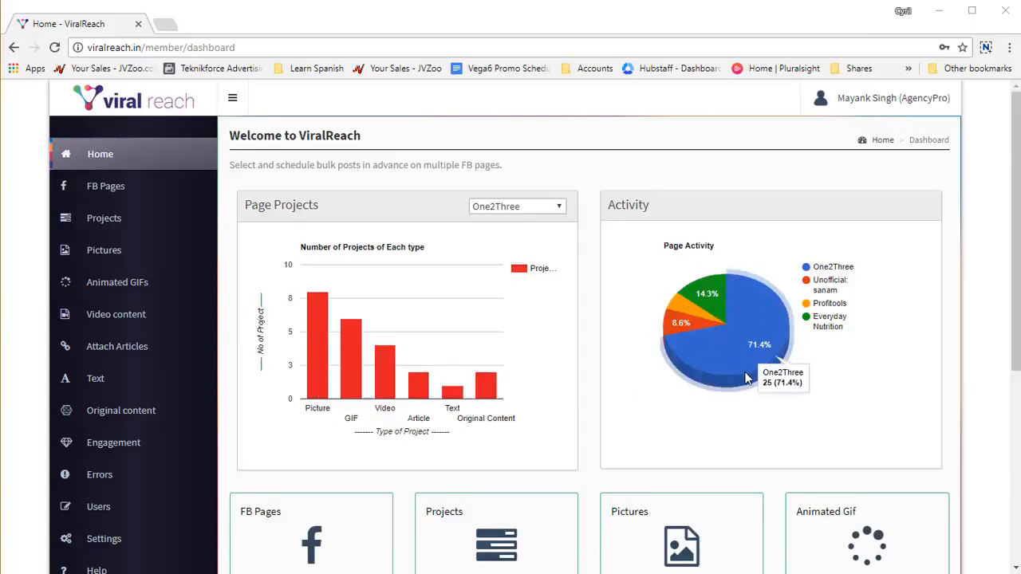
Step: Review the dashboard's section tiles and look through the Facebook pages available to add, closing that list
scroll(750, 377, "down", 4)
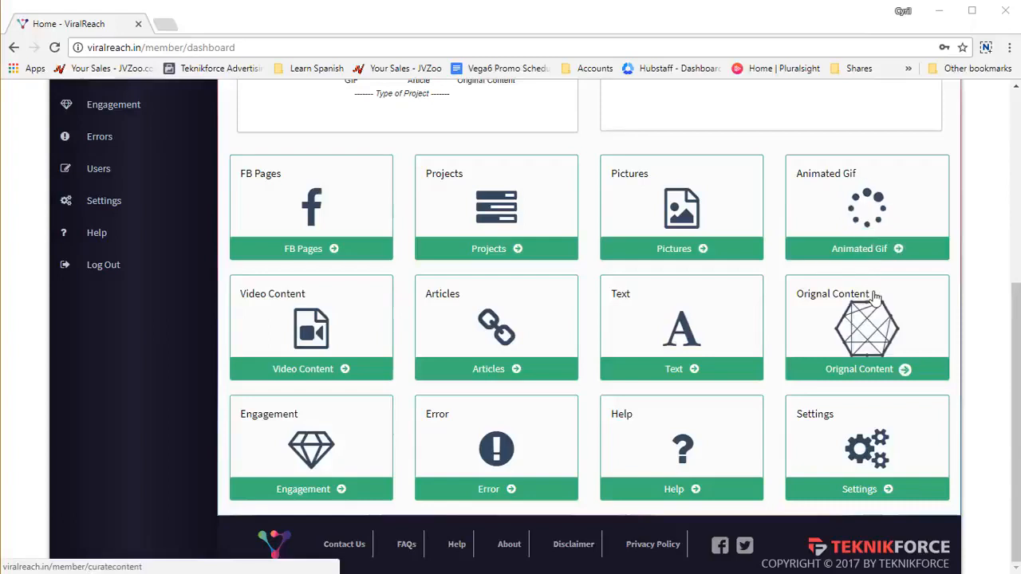
left_click(319, 189)
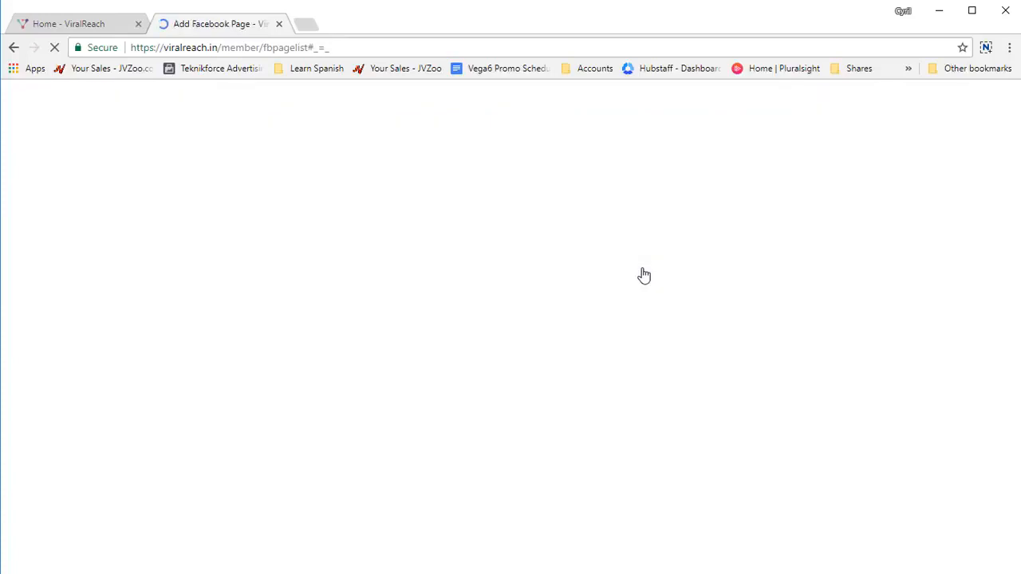
scroll(650, 271, "down", 8)
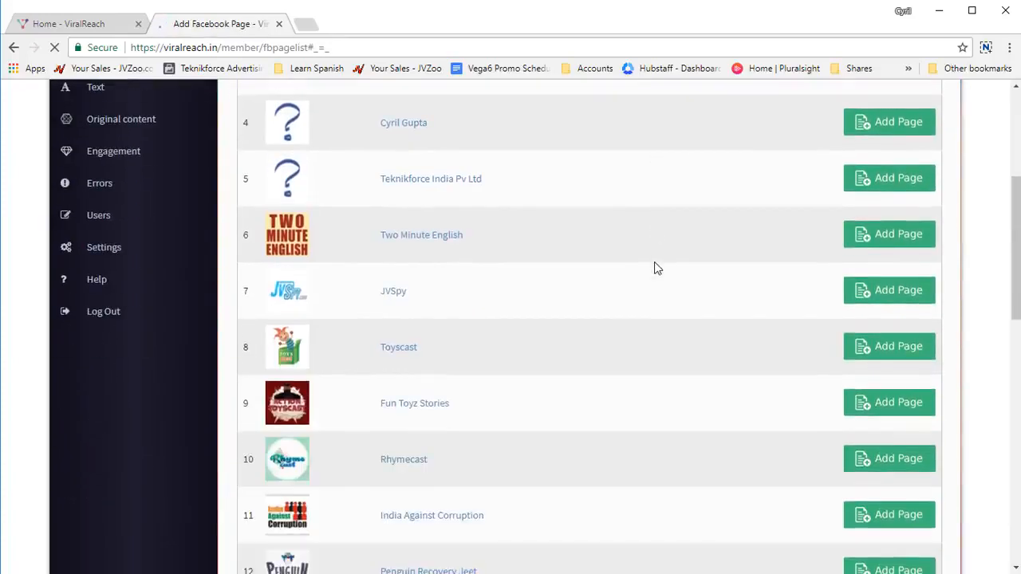
scroll(654, 268, "down", 6)
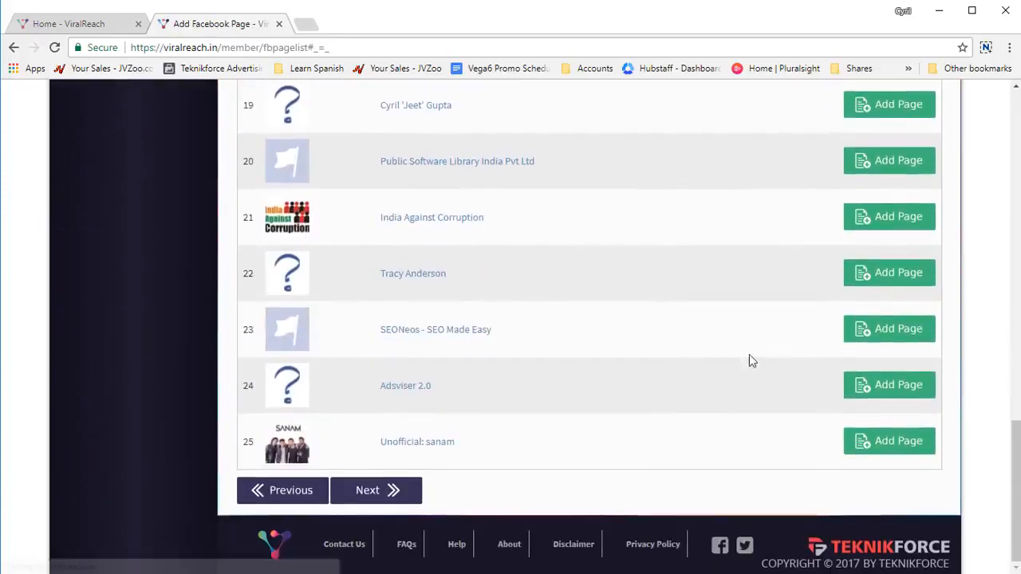
middle_click(229, 31)
Step: Open the FB Pages section in a new tab, review the managed pages and their project counts, and close it
scroll(602, 373, "up", 4)
scroll(595, 375, "down", 4)
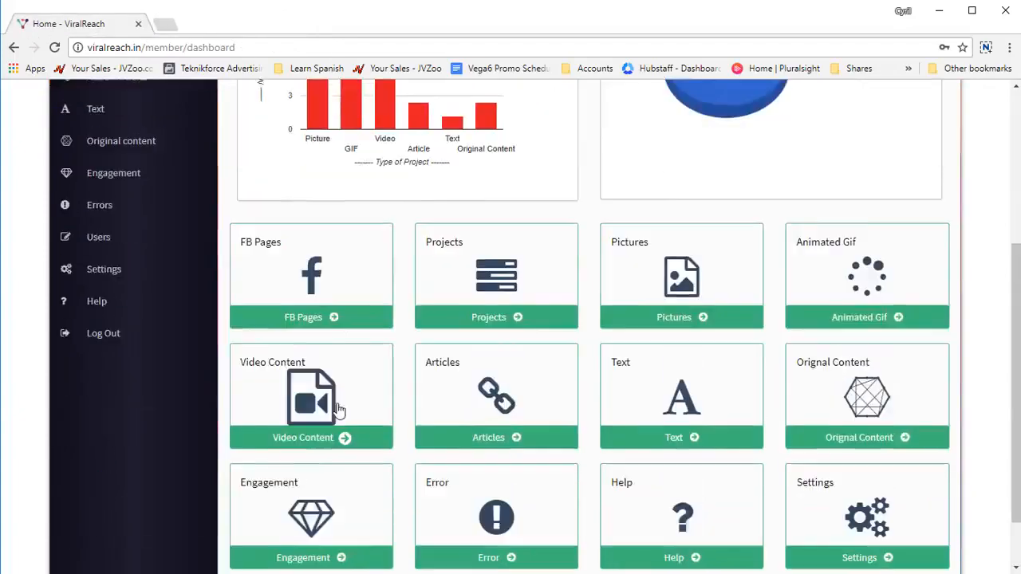
middle_click(309, 255)
left_click(203, 24)
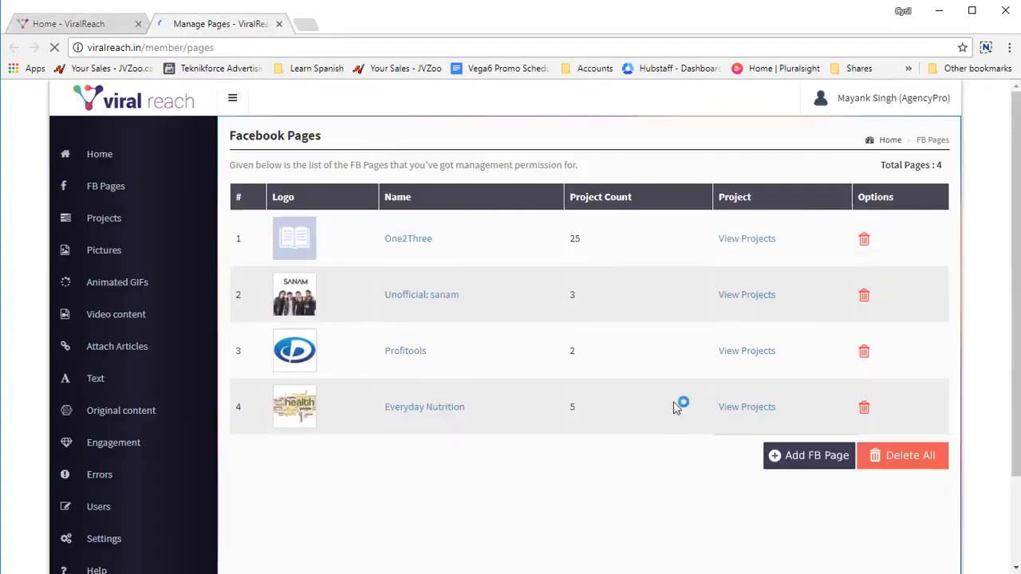
double_click(575, 238)
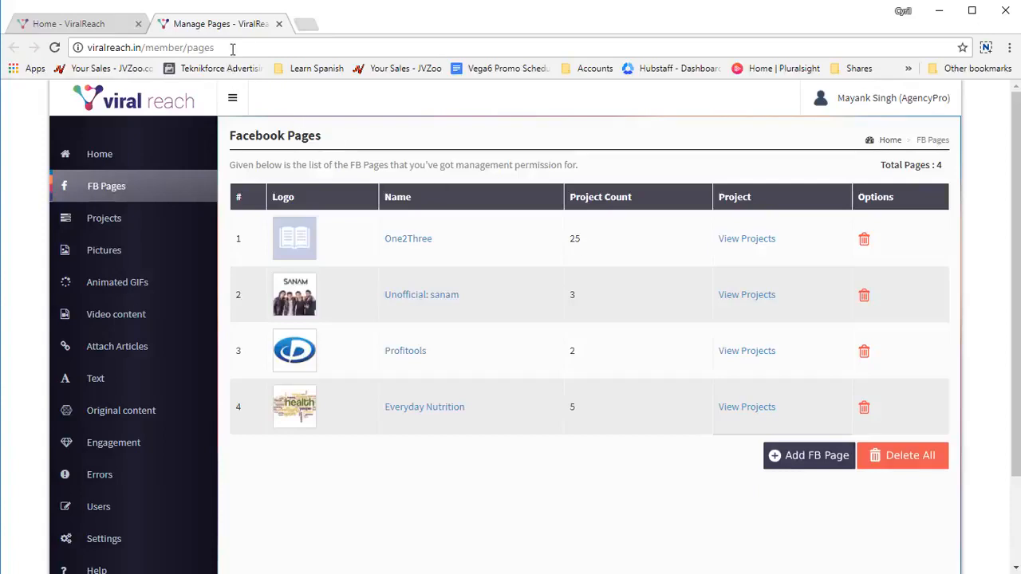
left_click(279, 24)
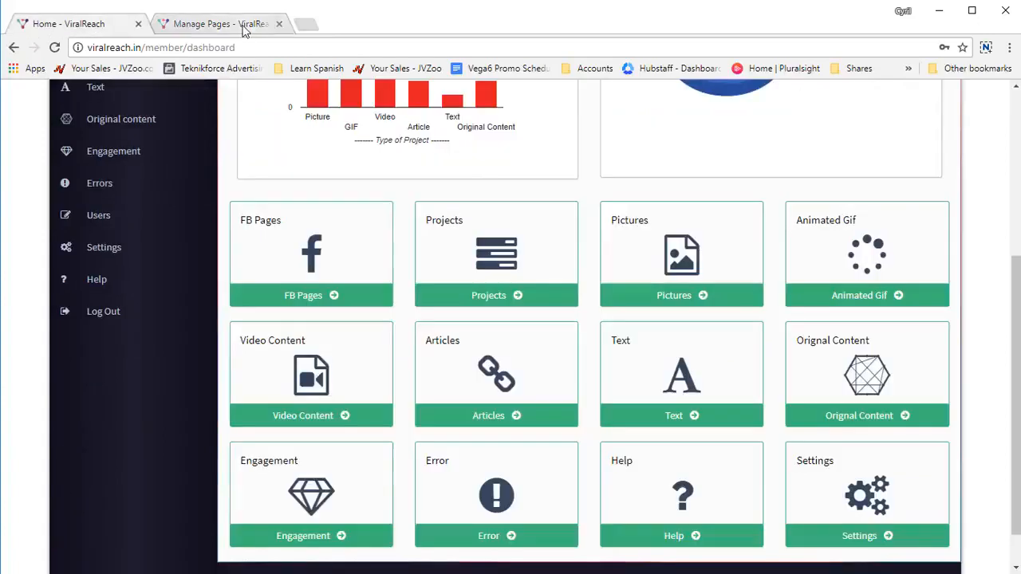
Step: Open the Projects section from the dashboard in a separate tab and look through its project table
middle_click(534, 253)
left_click(219, 23)
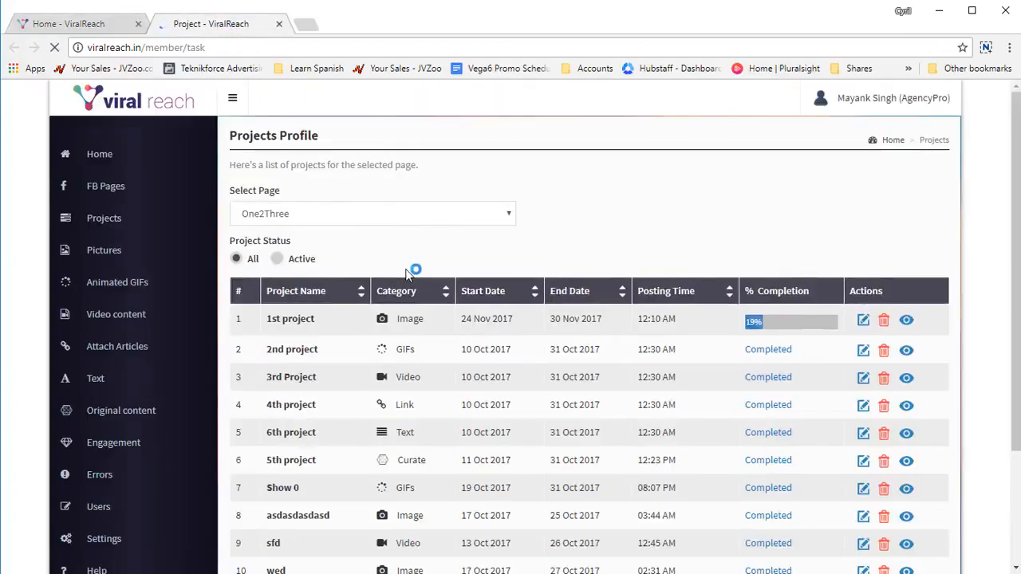
scroll(478, 343, "down", 2)
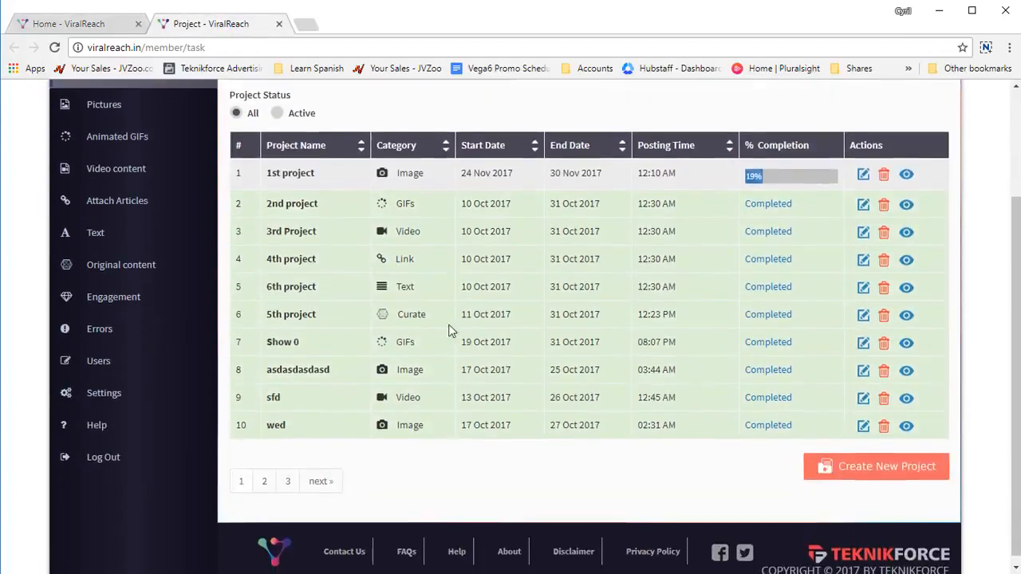
scroll(420, 337, "up", 1)
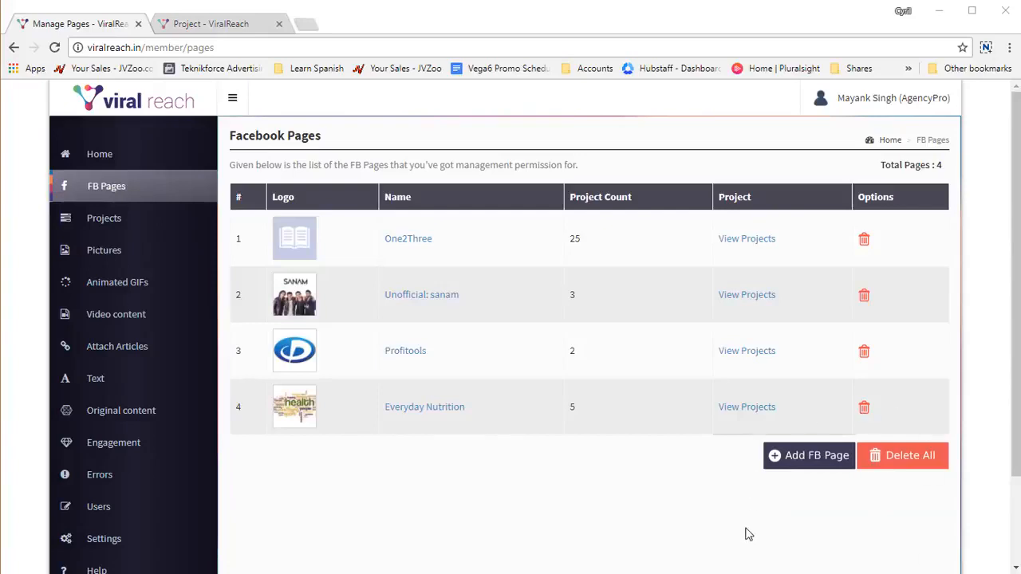
Step: Go from the Facebook pages list to Projects and review the projects of the One2Three page
left_click(105, 222)
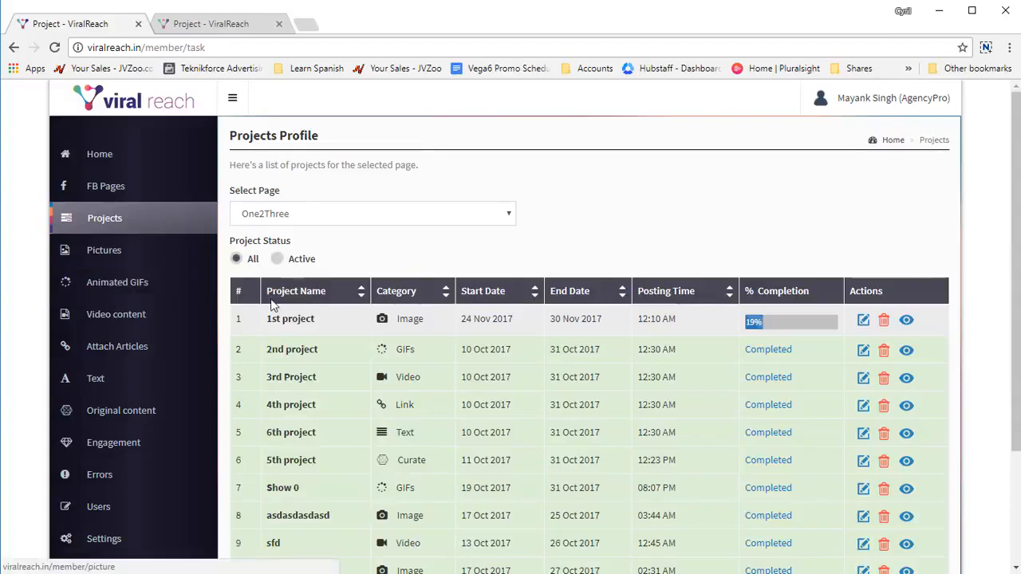
scroll(447, 287, "down", 2)
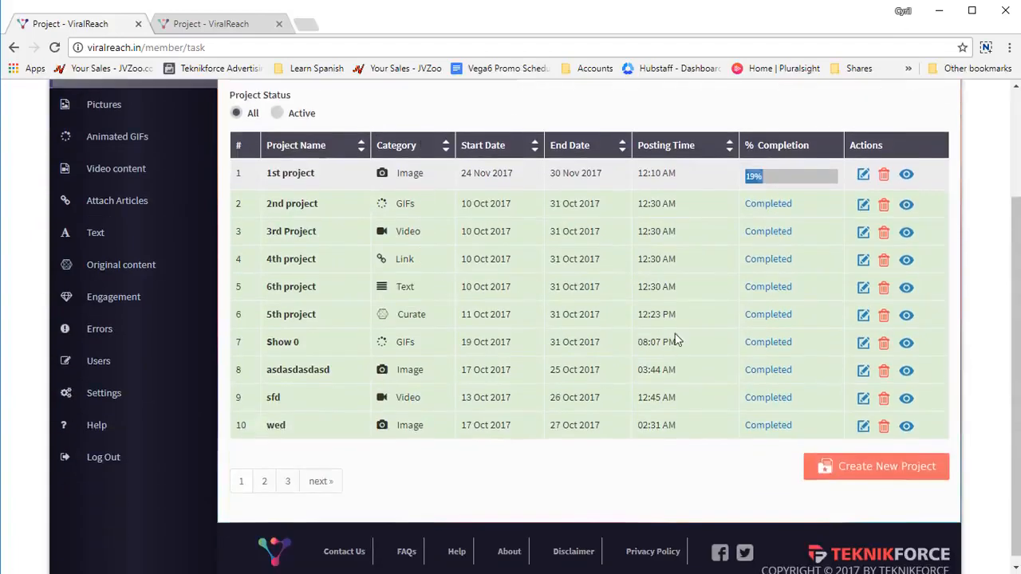
scroll(678, 341, "up", 2)
scroll(700, 405, "down", 2)
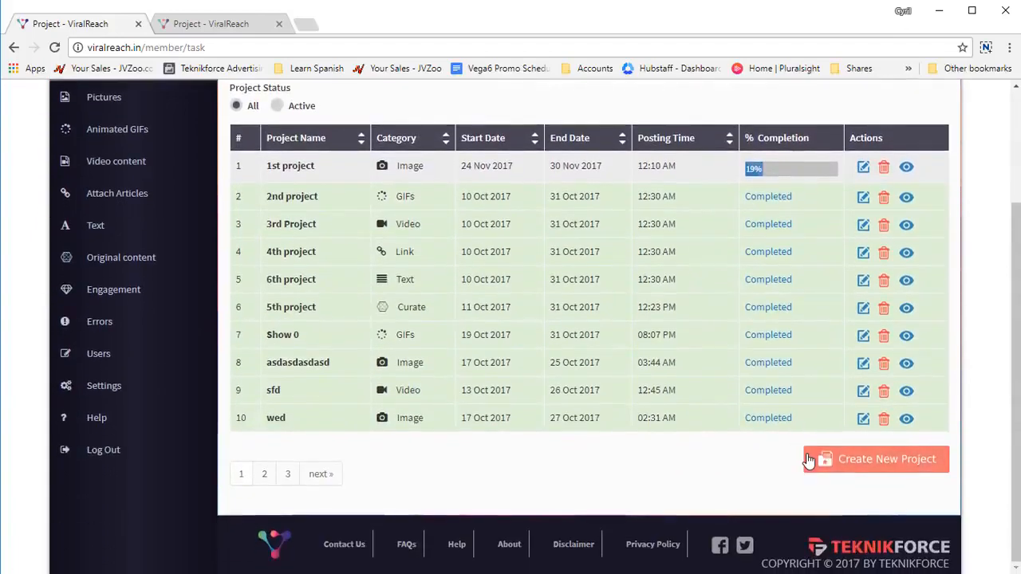
left_click(877, 460)
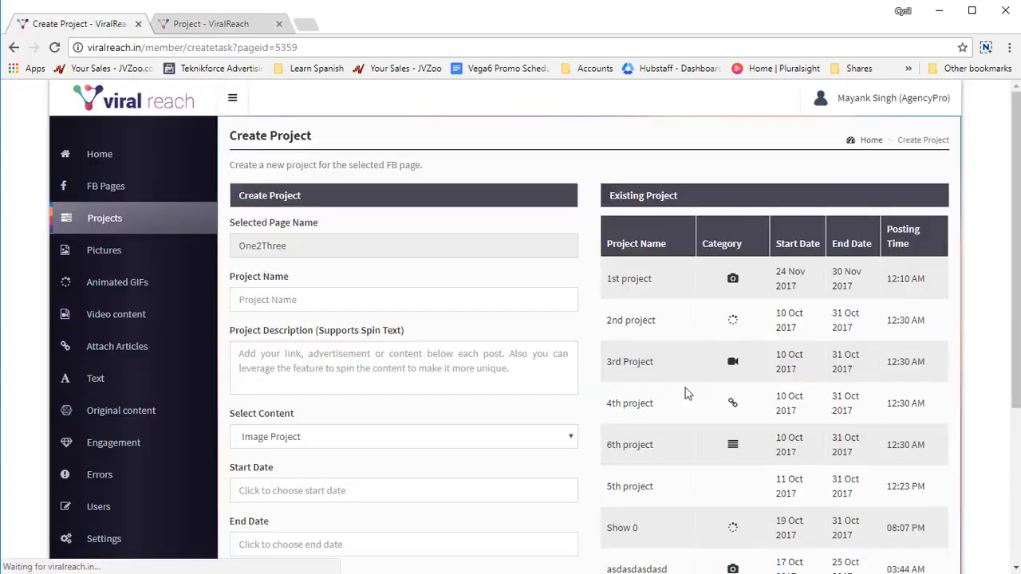
left_click(319, 252)
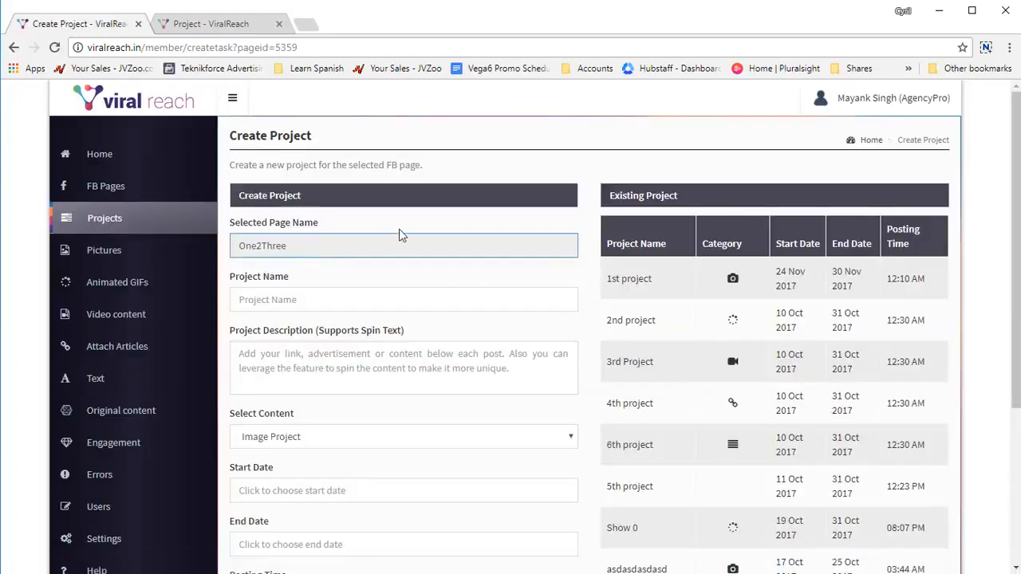
key("alt+Left")
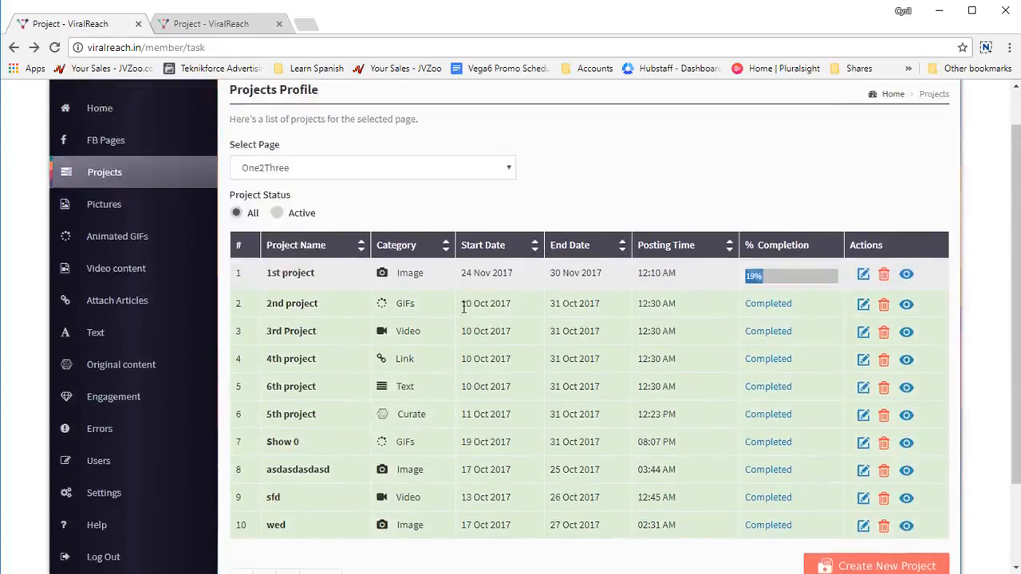
left_click(386, 221)
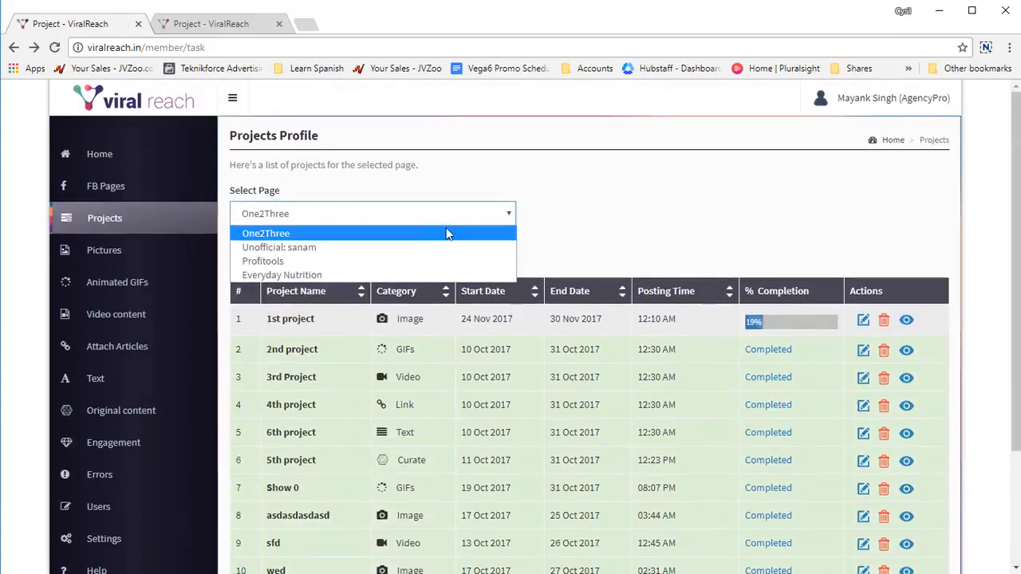
left_click(670, 217)
Step: Start a new project for the One2Three page and name it "On23 Image Project"
scroll(904, 454, "down", 3)
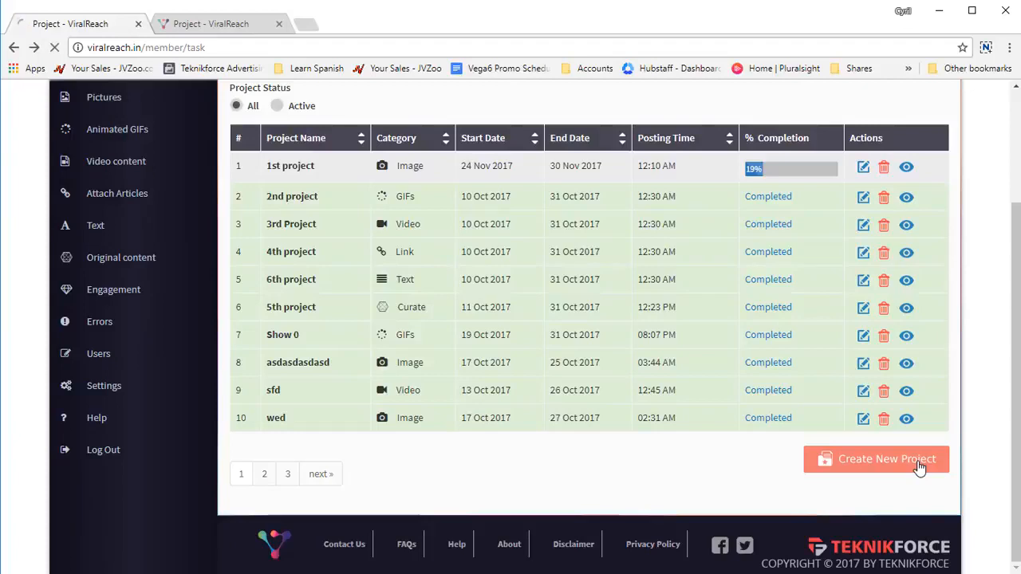
left_click(917, 465)
left_click(361, 302)
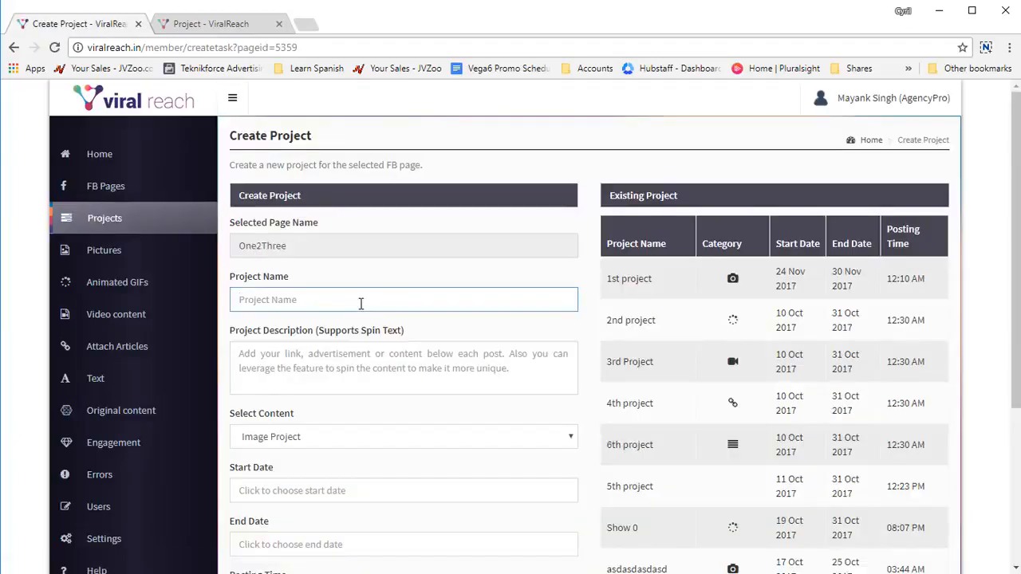
type("On")
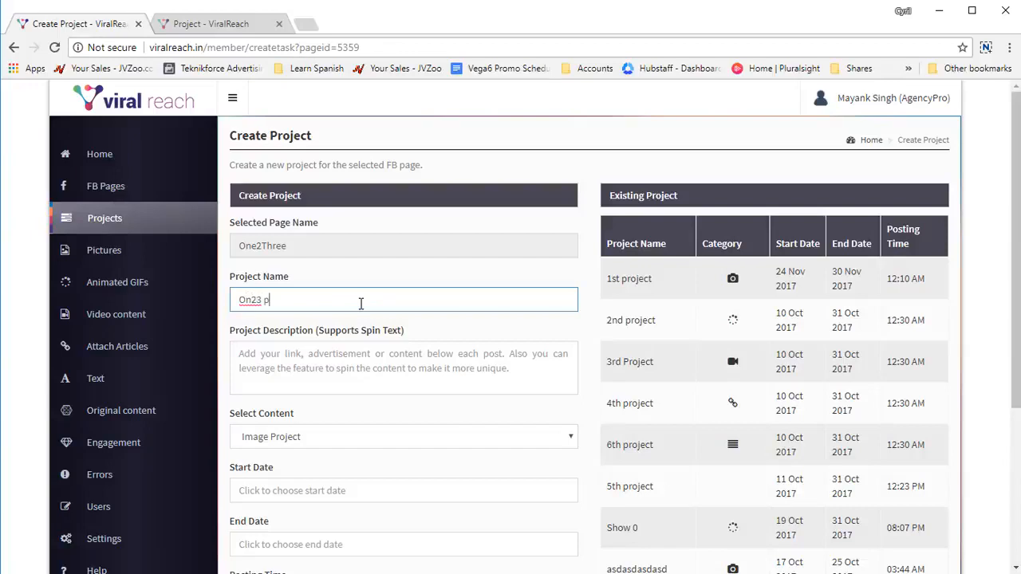
type("23 Project")
key("ctrl+BackSpace")
type("Imag")
Step: Review the available content types for the project and choose Image Project
scroll(360, 303, "down", 3)
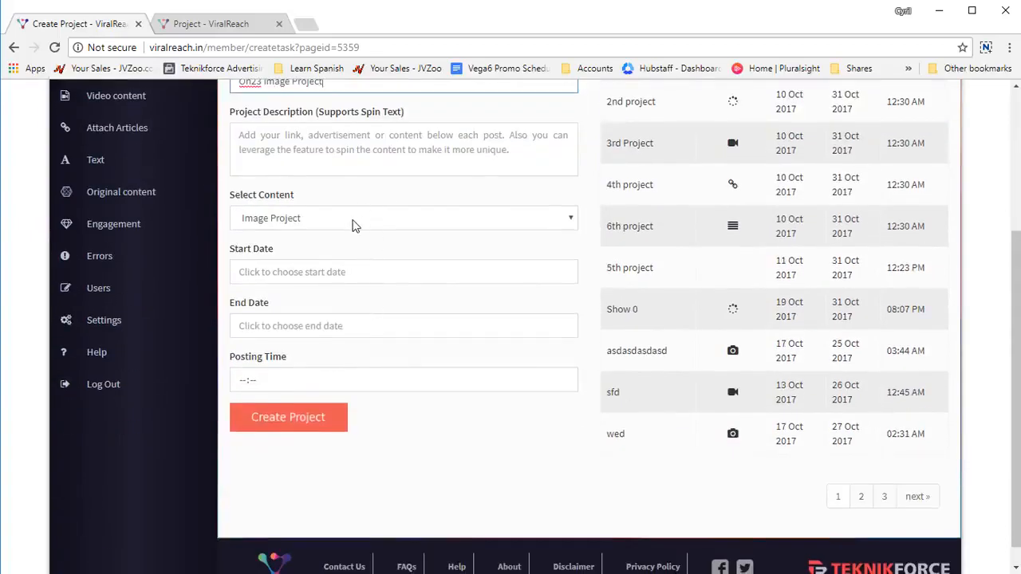
left_click(355, 221)
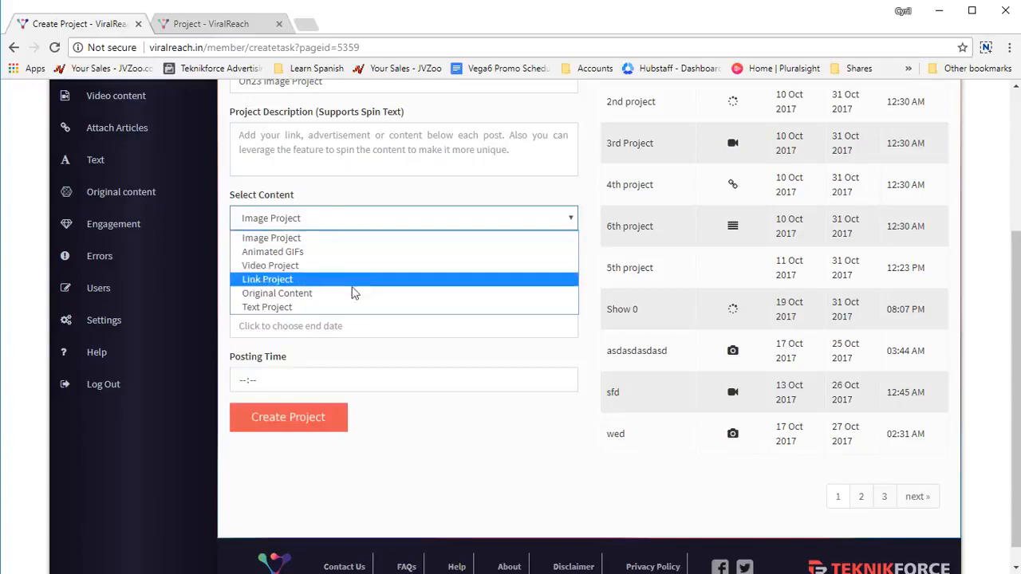
left_click(373, 241)
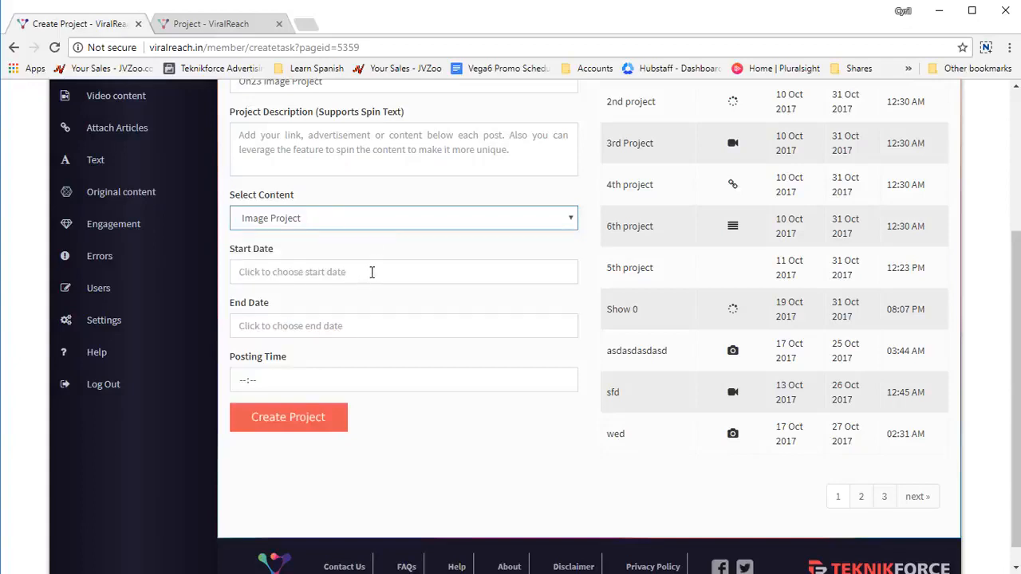
Step: Schedule the project with start date 26 Nov 2017 and end date 30 Nov 2017
left_click(371, 272)
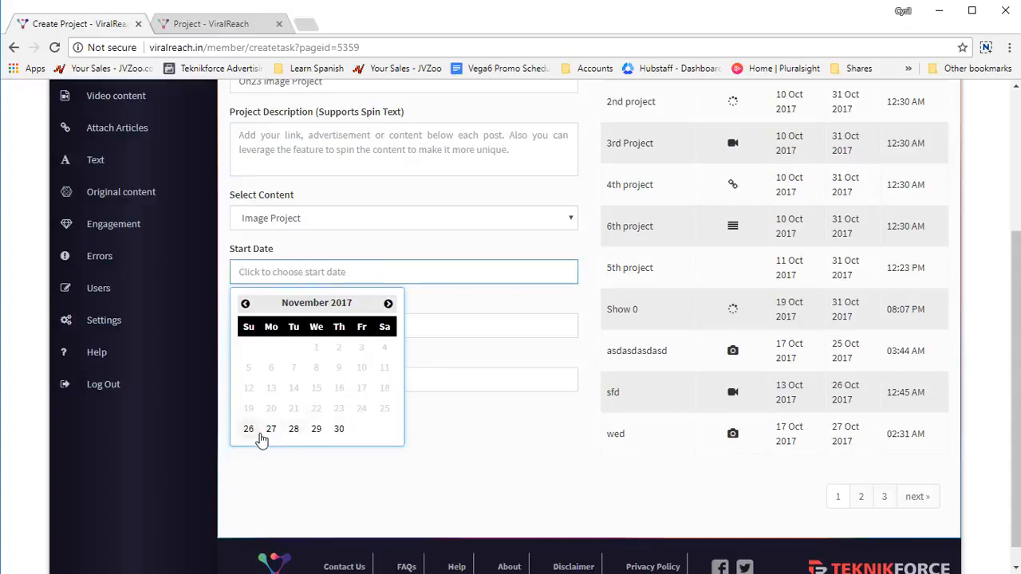
left_click(257, 431)
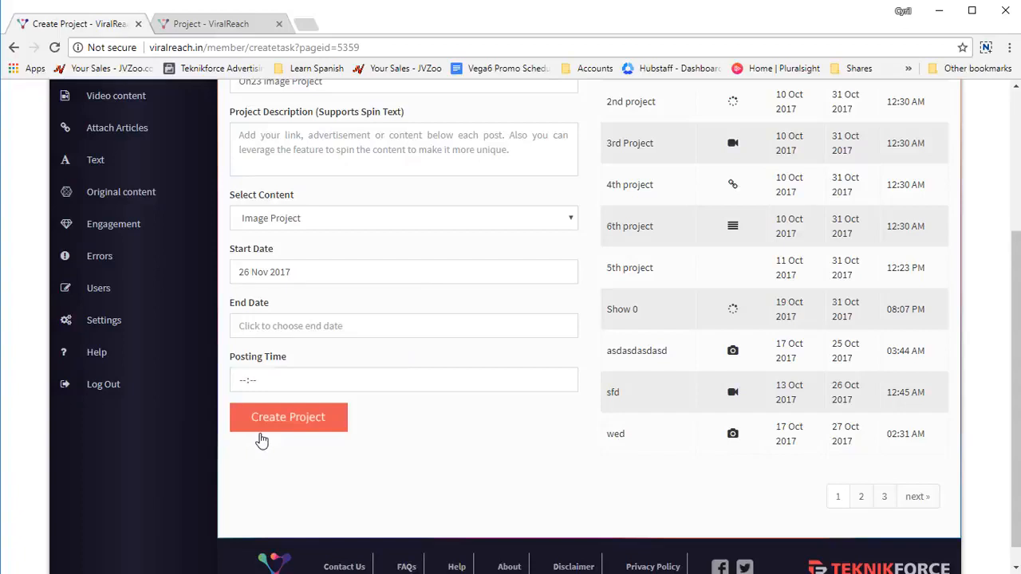
scroll(261, 440, "up", 1)
left_click(349, 397)
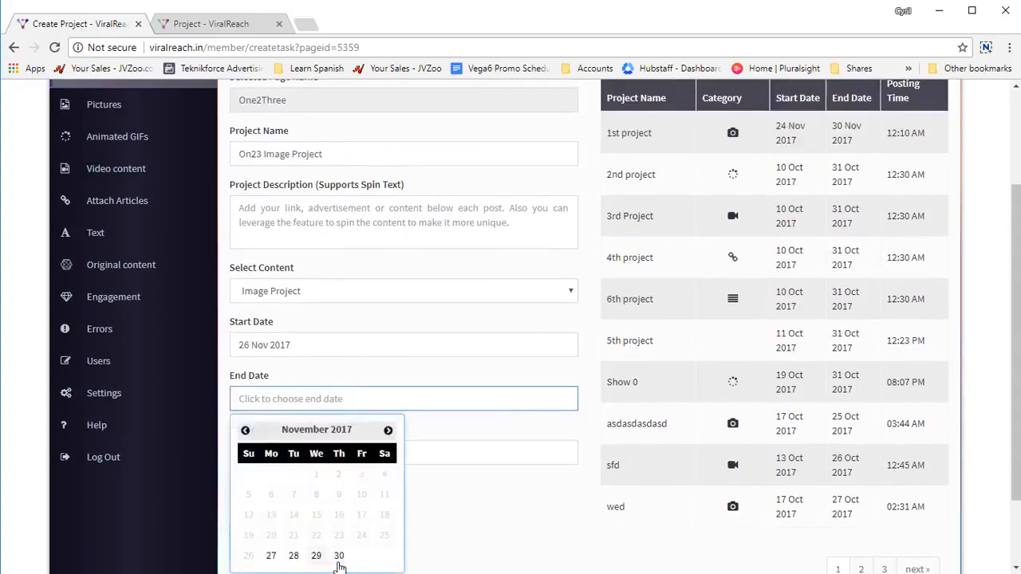
left_click(338, 556)
Step: Set the project's posting time to 10:30
scroll(296, 428, "down", 1)
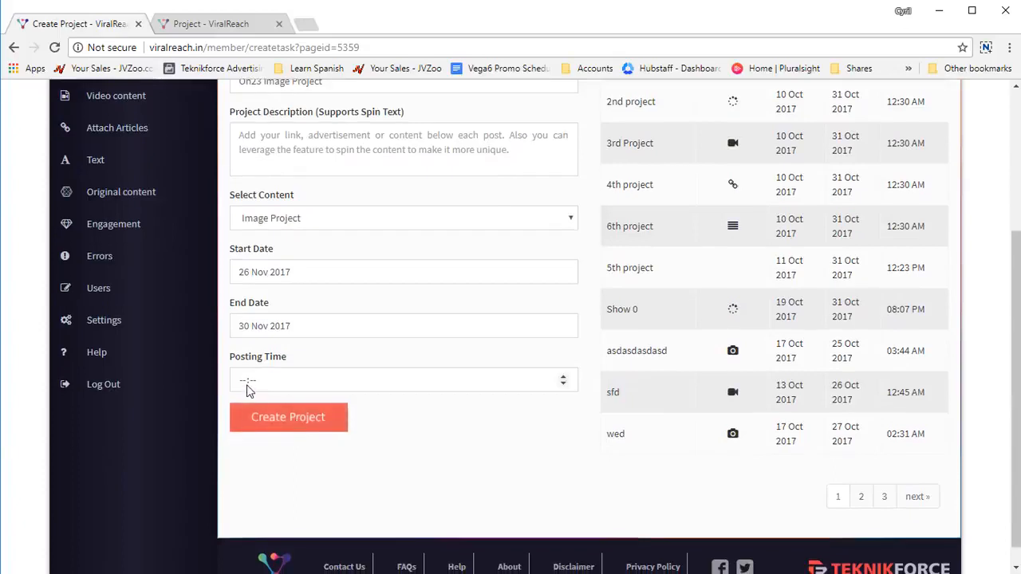
left_click(246, 390)
type("10:50")
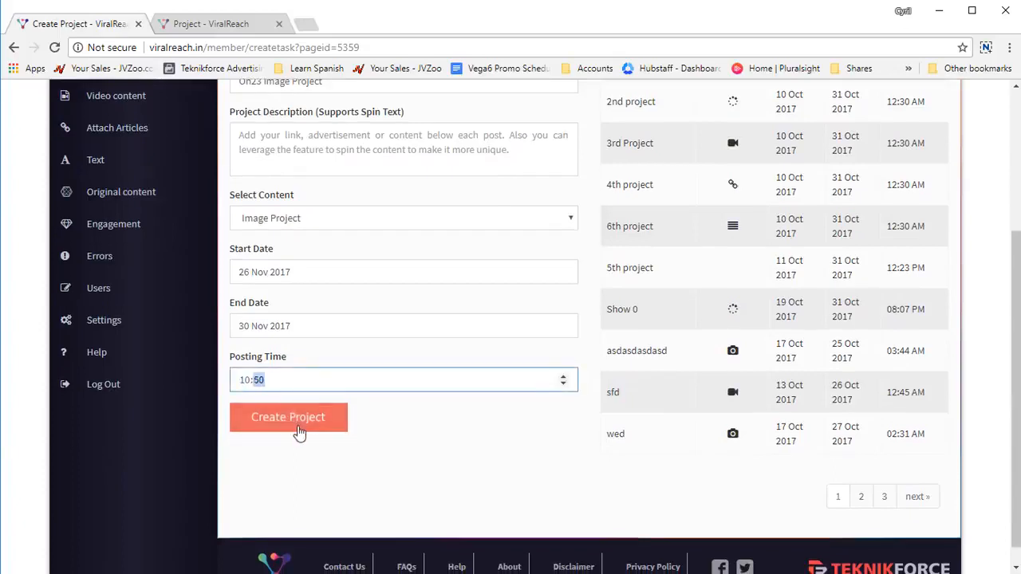
left_click(350, 449)
left_click_drag(339, 423, 431, 412)
left_click(259, 388)
left_click(262, 381)
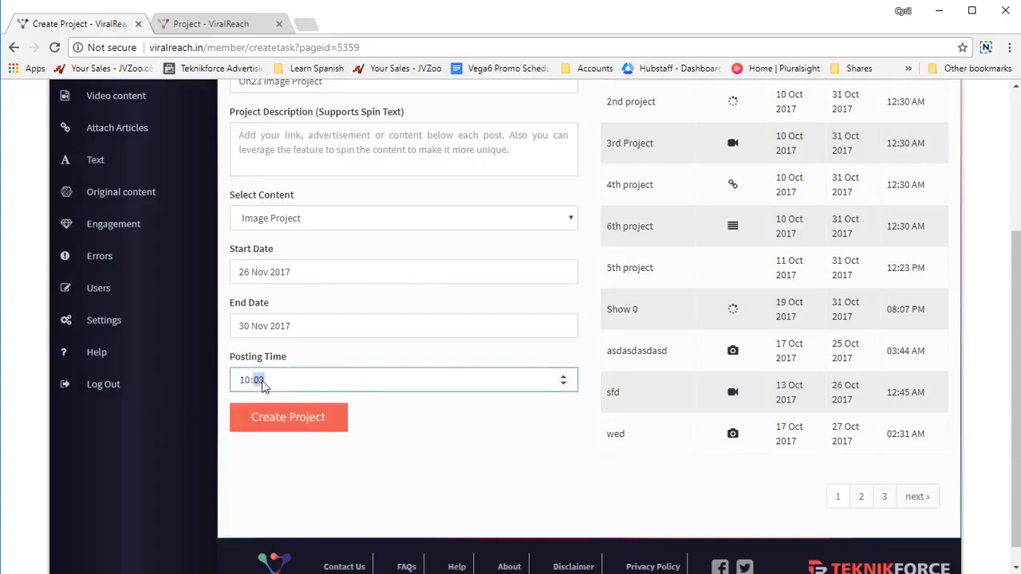
left_click(308, 352)
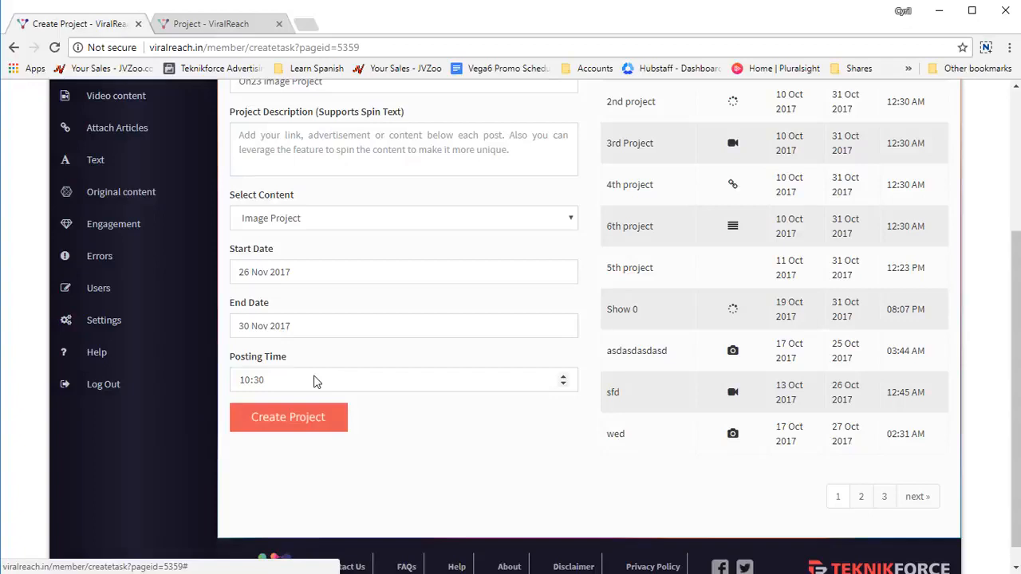
Step: Try to create the project, and fill in its project description with "Test description"
scroll(396, 425, "up", 1)
scroll(393, 423, "down", 1)
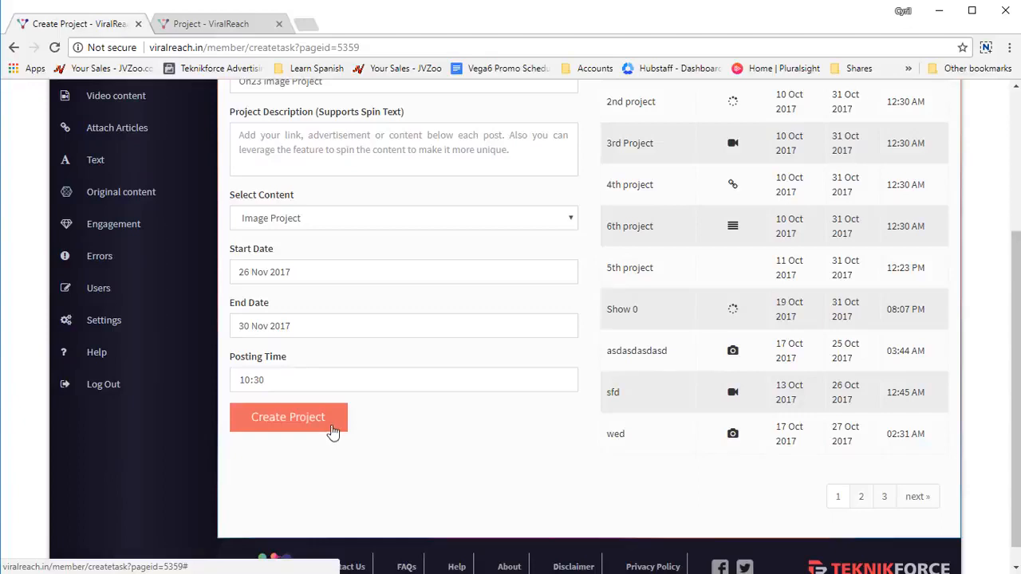
left_click(333, 430)
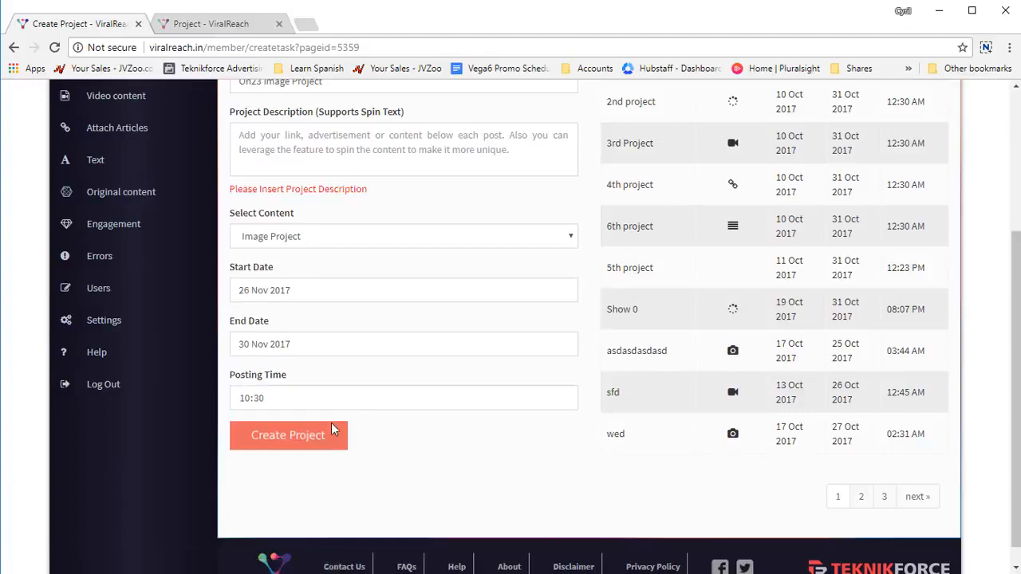
left_click(355, 148)
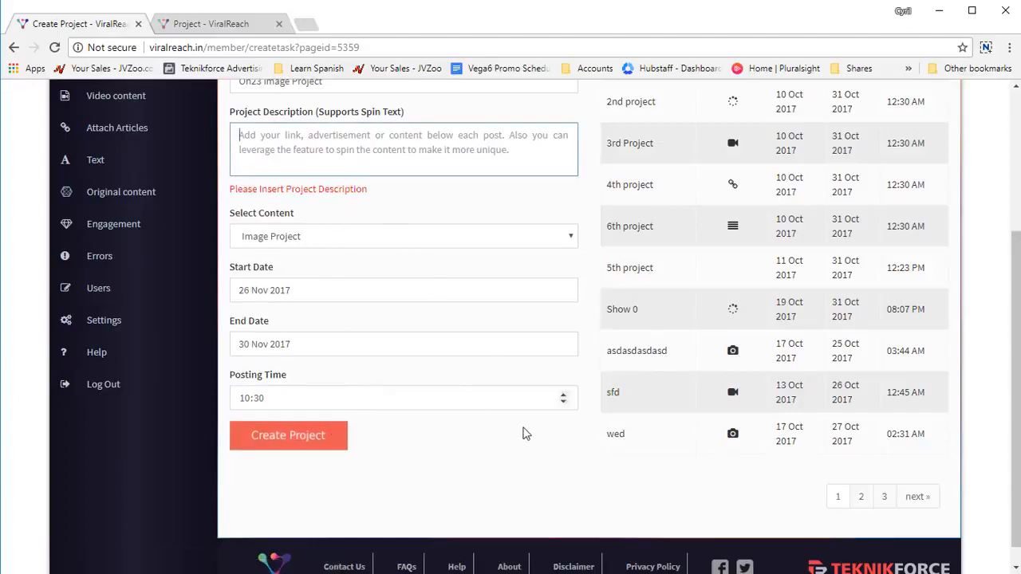
type("Test description")
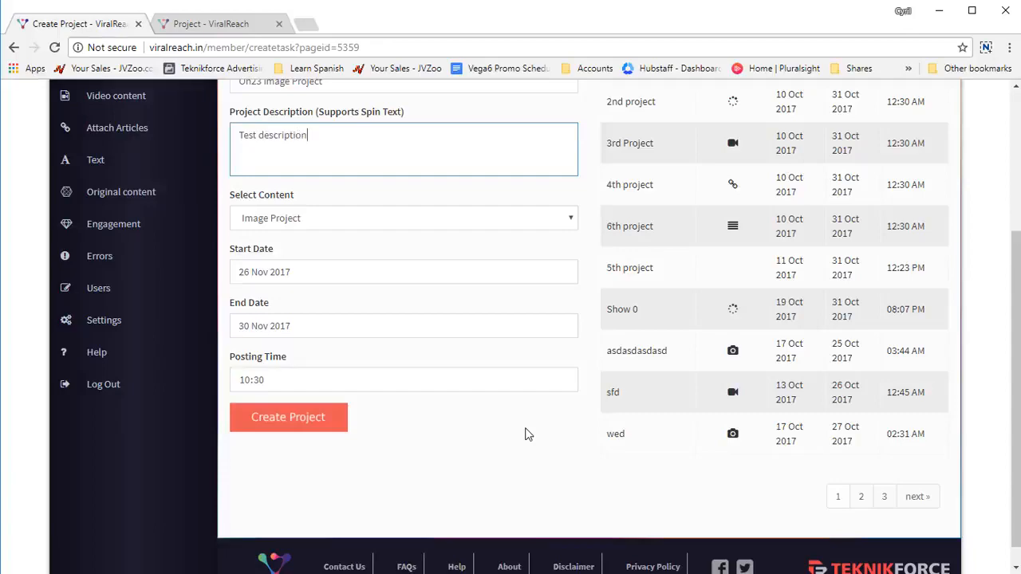
Step: Create the project and find On23 Image Project on page 3 of the One2Three project list
left_click(351, 431)
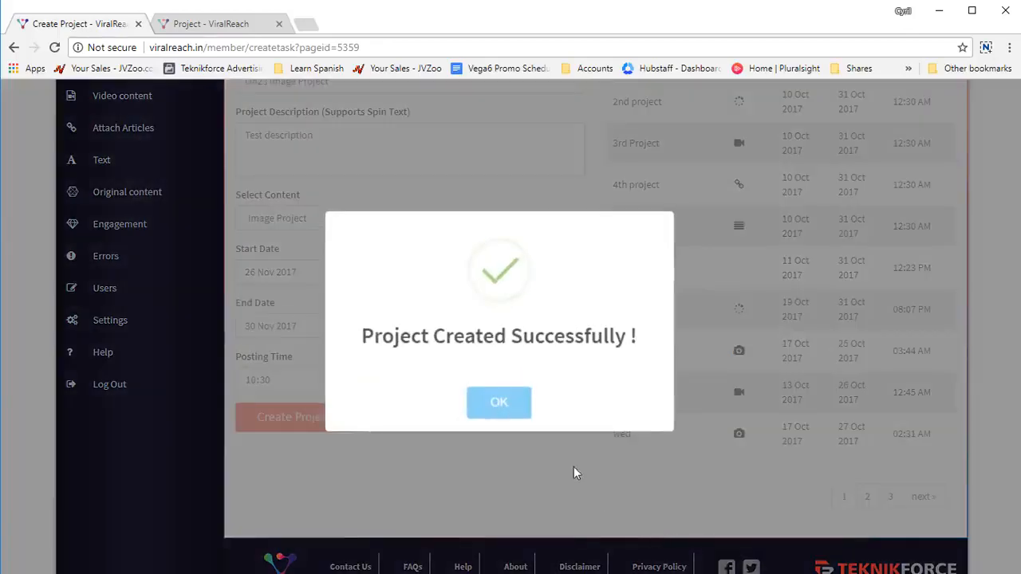
left_click(497, 403)
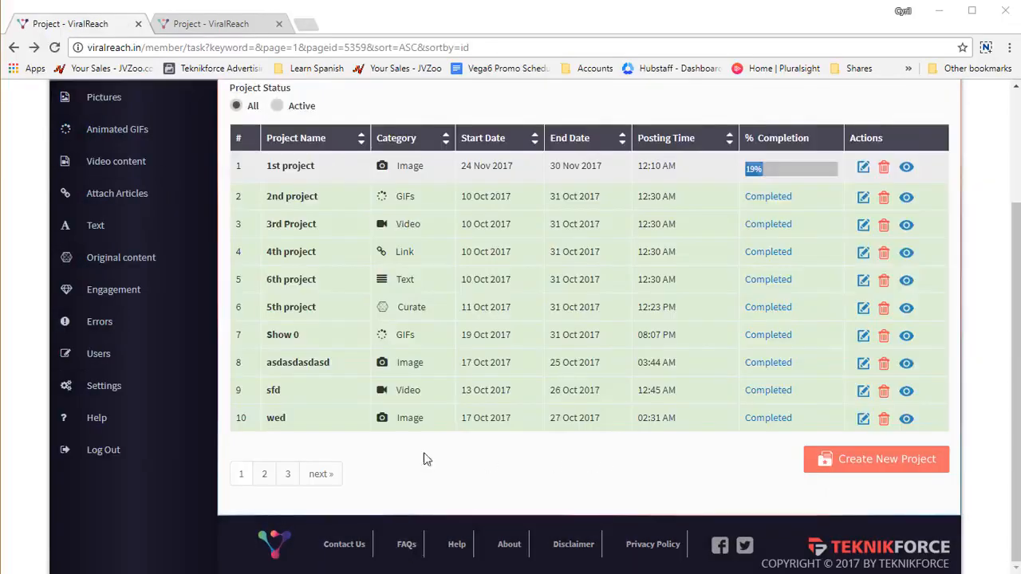
left_click(289, 475)
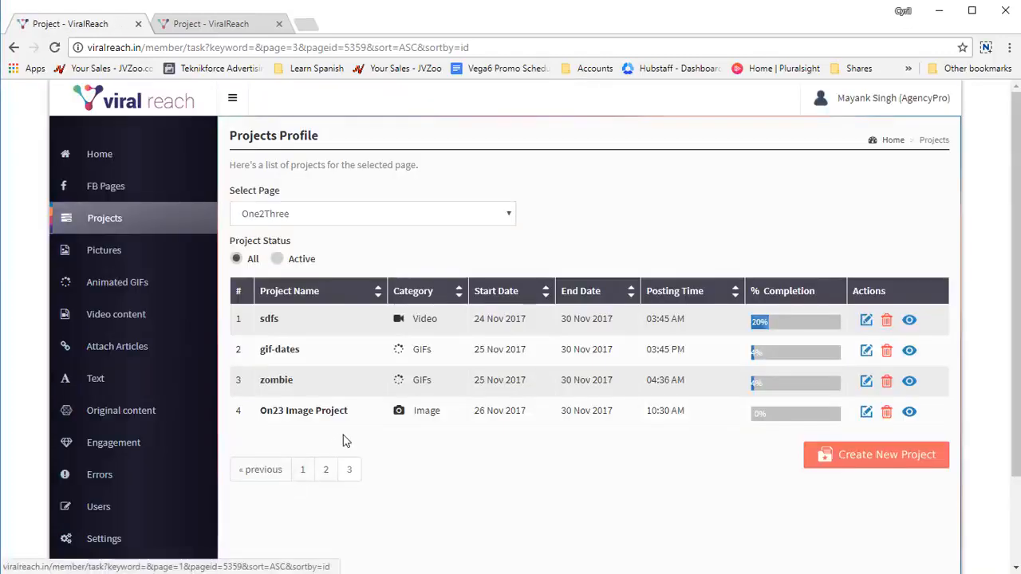
left_click_drag(309, 407, 360, 418)
left_click(357, 449)
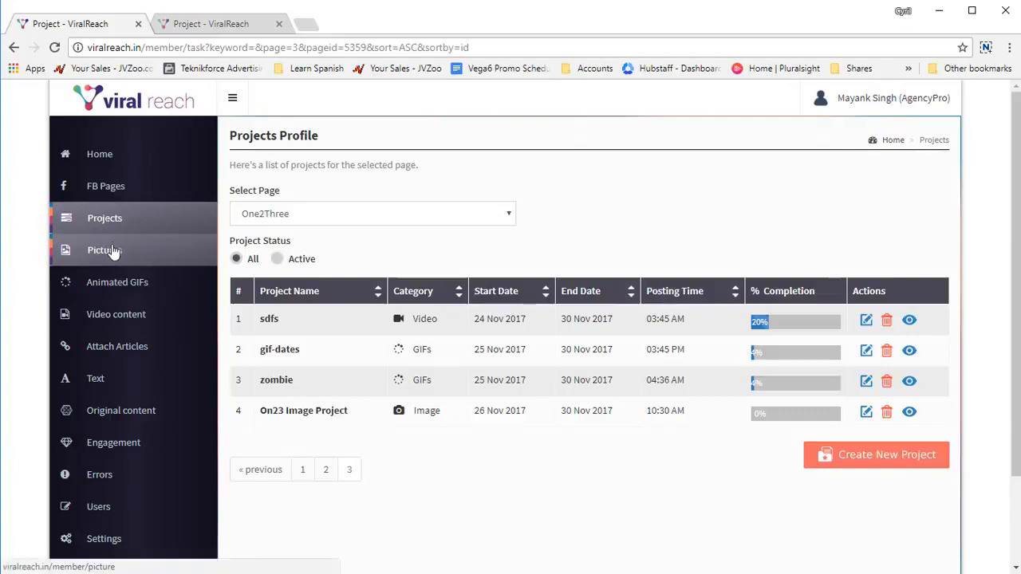
Step: Open the Pictures section and choose On23 Image Project under the One2Three page
left_click(114, 252)
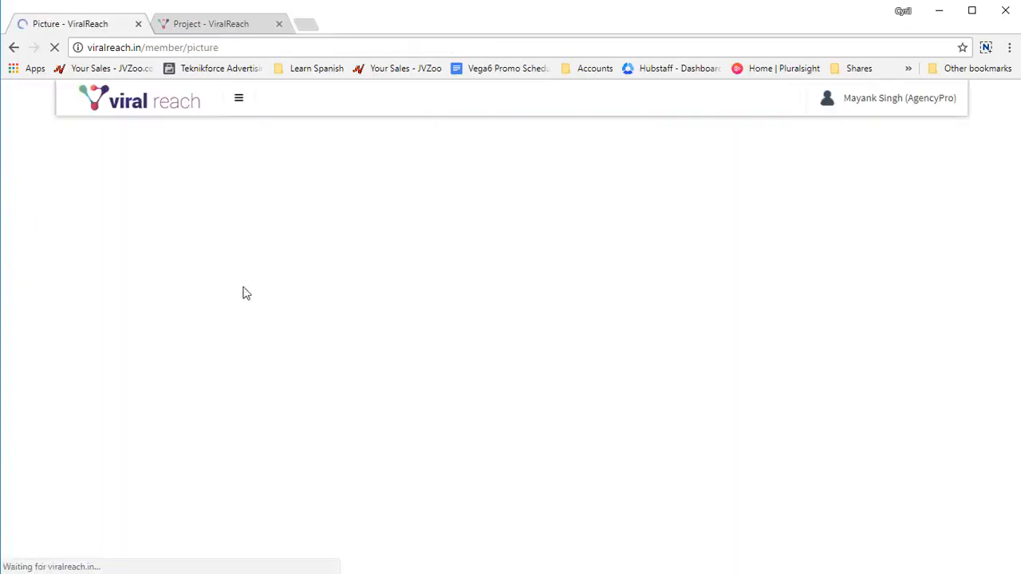
left_click(308, 252)
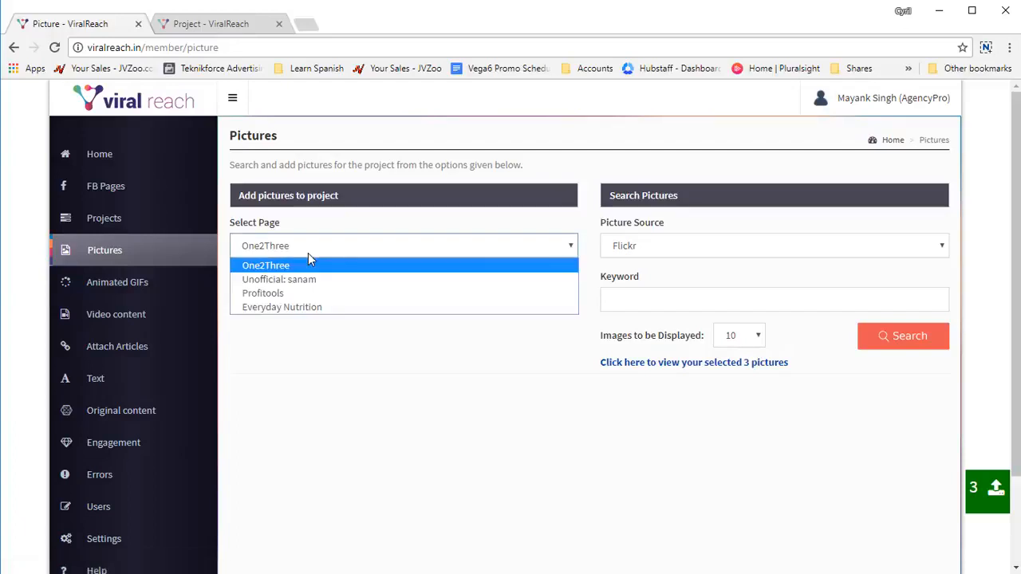
left_click(308, 253)
left_click(321, 299)
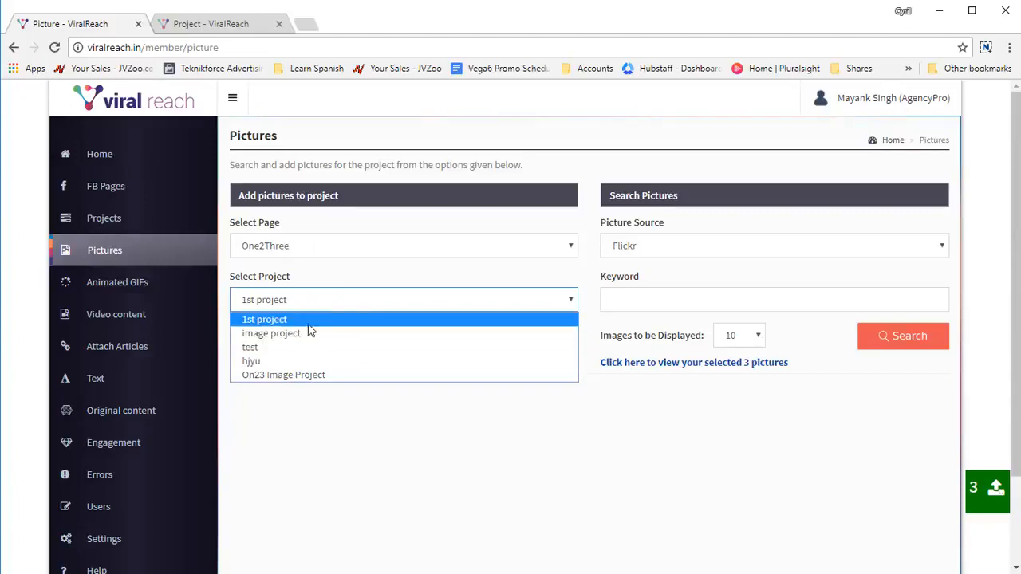
left_click(308, 374)
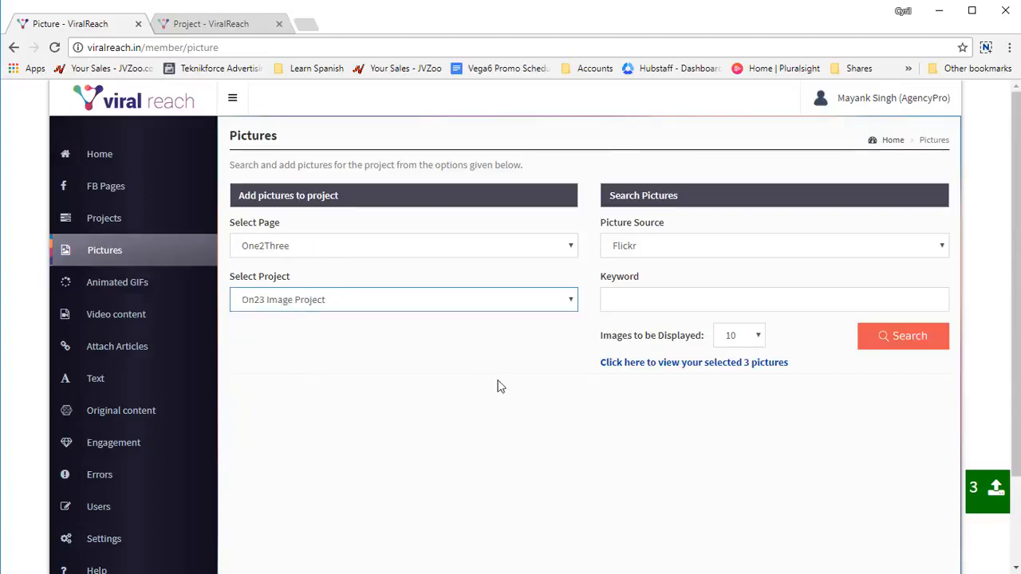
Step: Examine the Upload Images and Image Editor options offered as picture sources
left_click(752, 248)
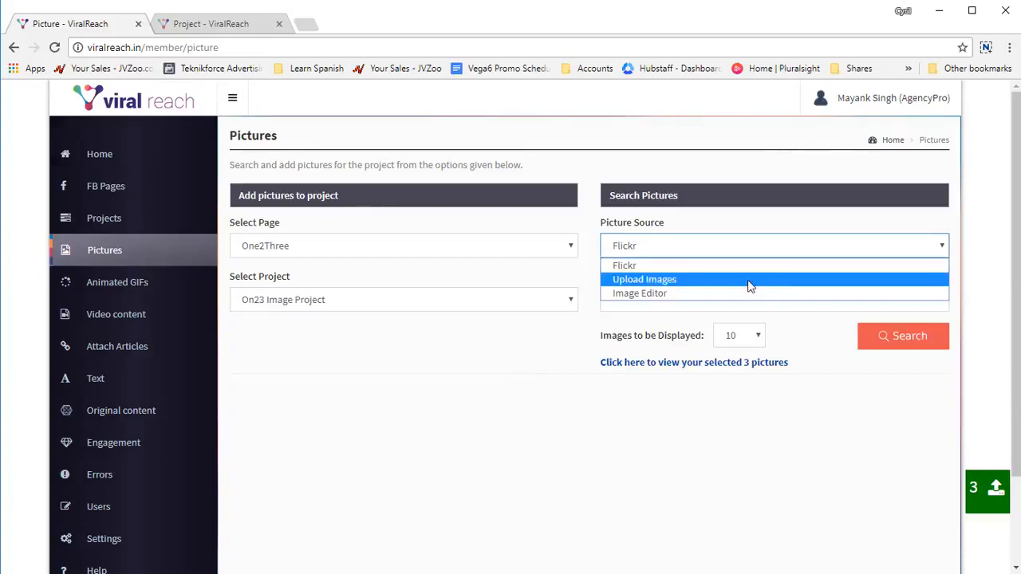
left_click(750, 281)
left_click(741, 248)
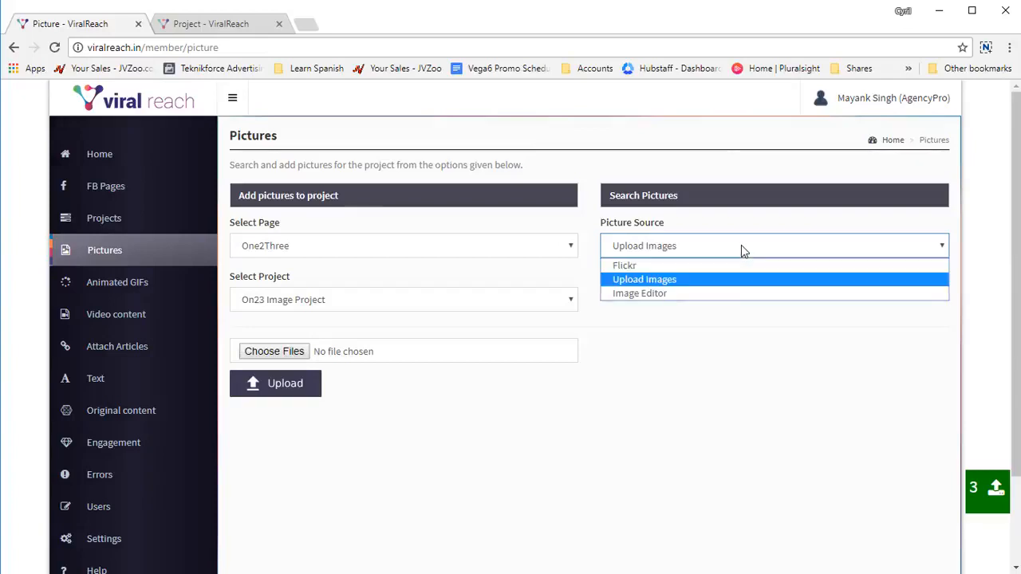
left_click(711, 296)
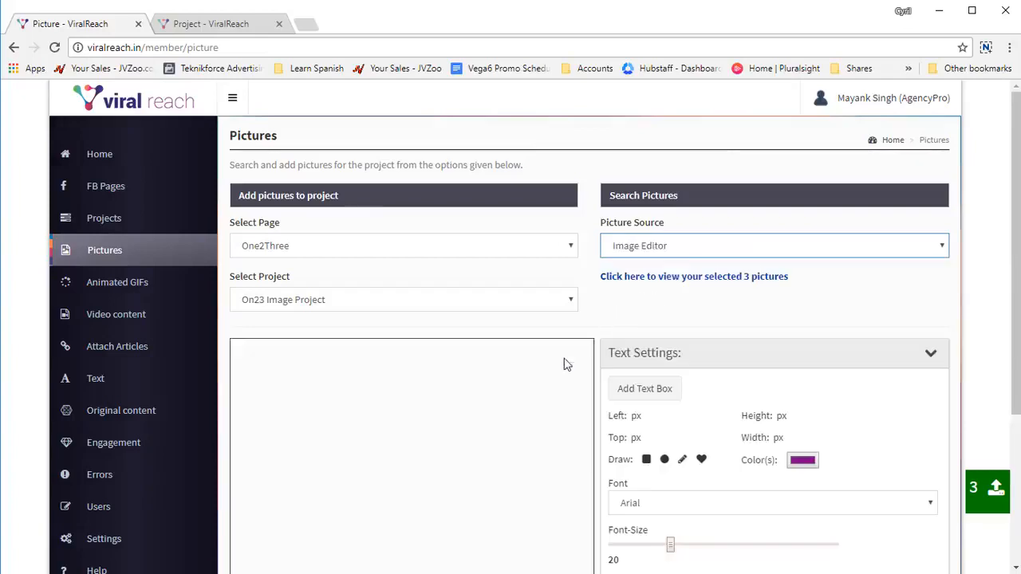
scroll(536, 377, "down", 1)
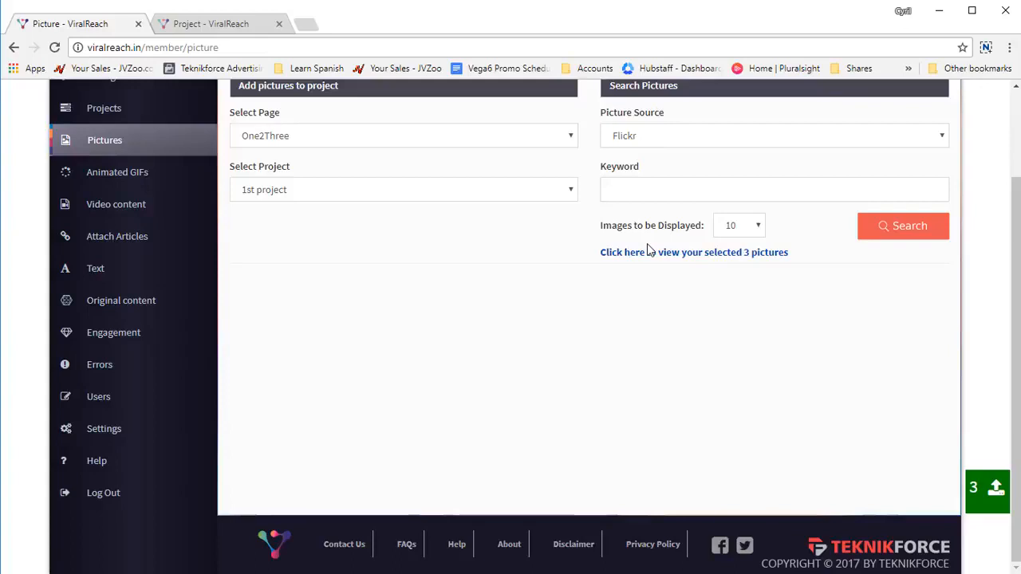
Step: Search Flickr for "flower" pictures with 20 images to be displayed
left_click(675, 137)
left_click(676, 139)
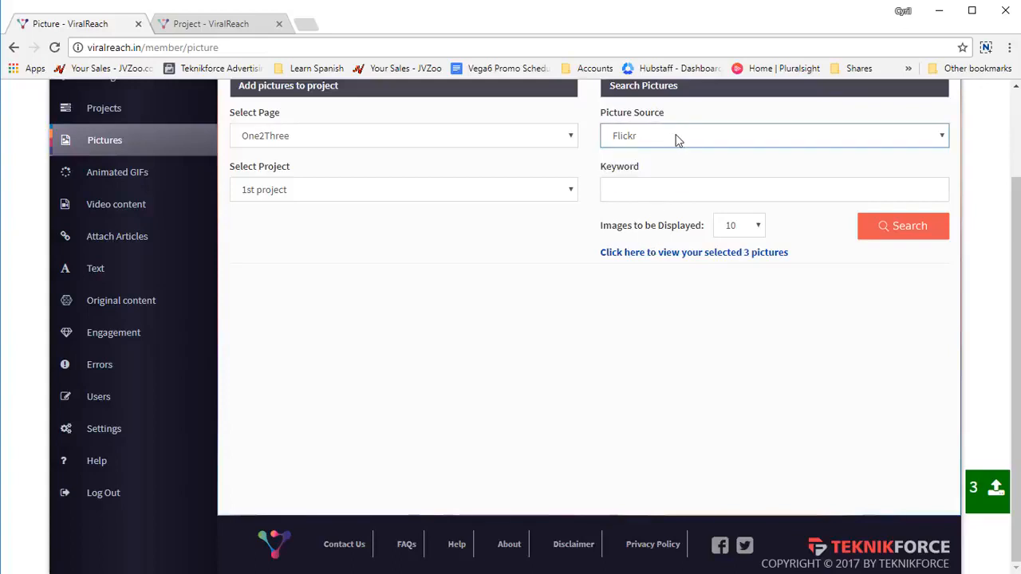
left_click(675, 138)
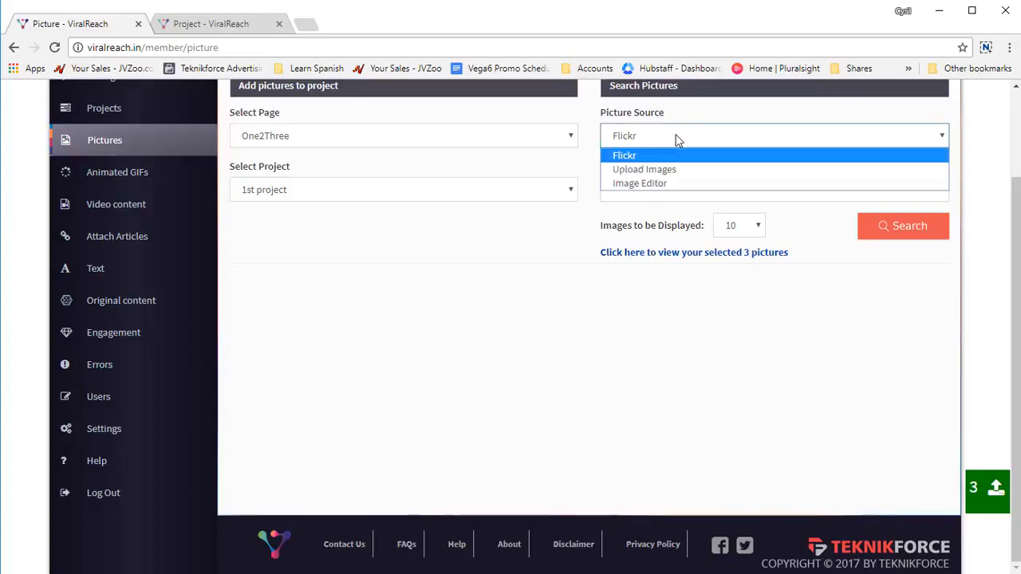
left_click(676, 139)
left_click(677, 191)
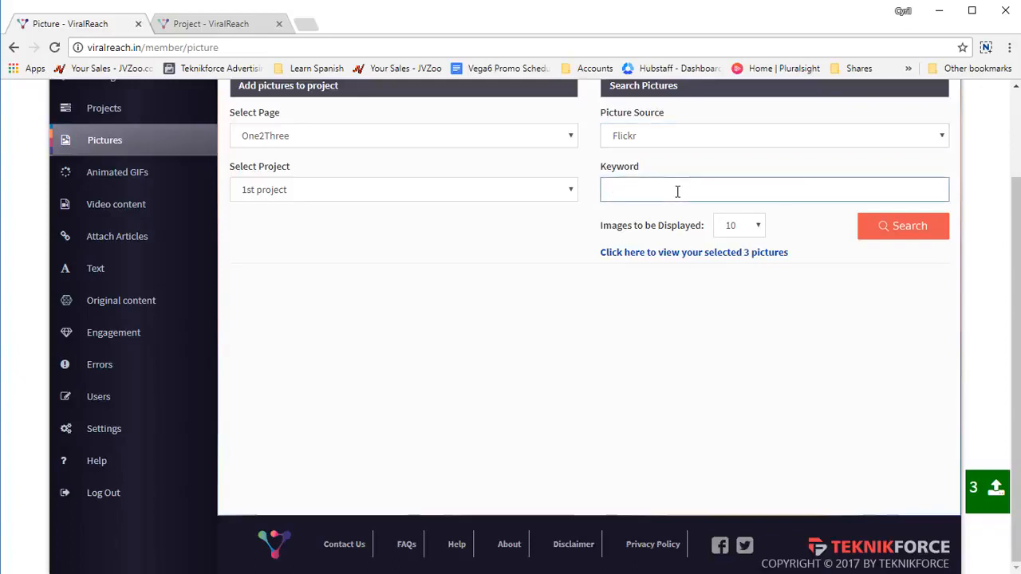
type("flower")
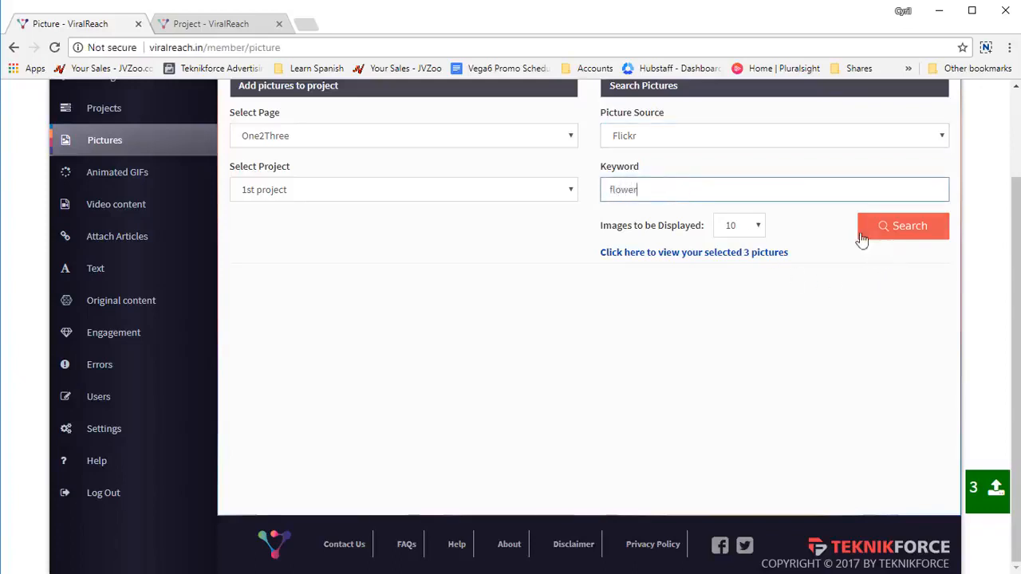
left_click(758, 225)
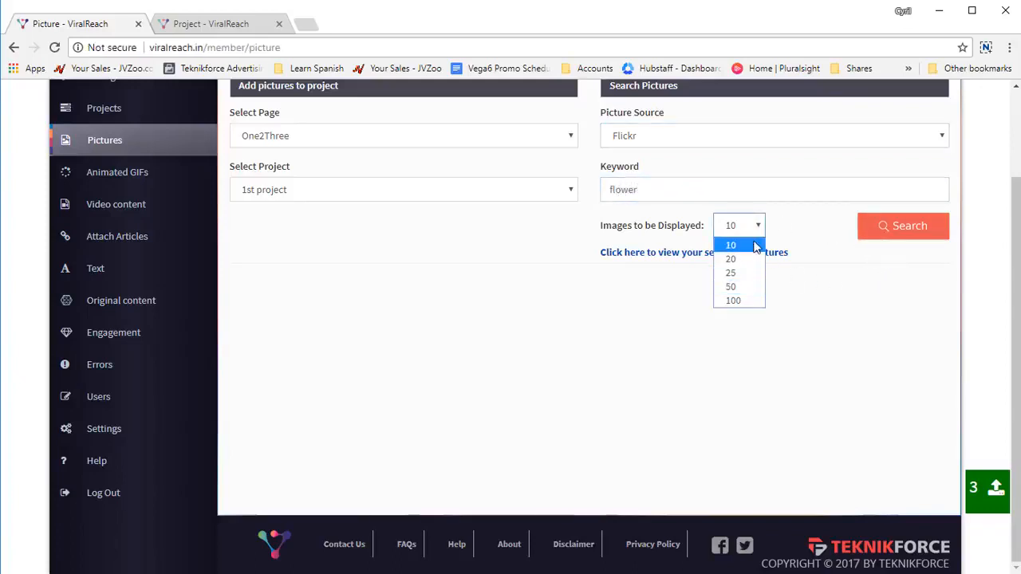
left_click(730, 259)
left_click(897, 235)
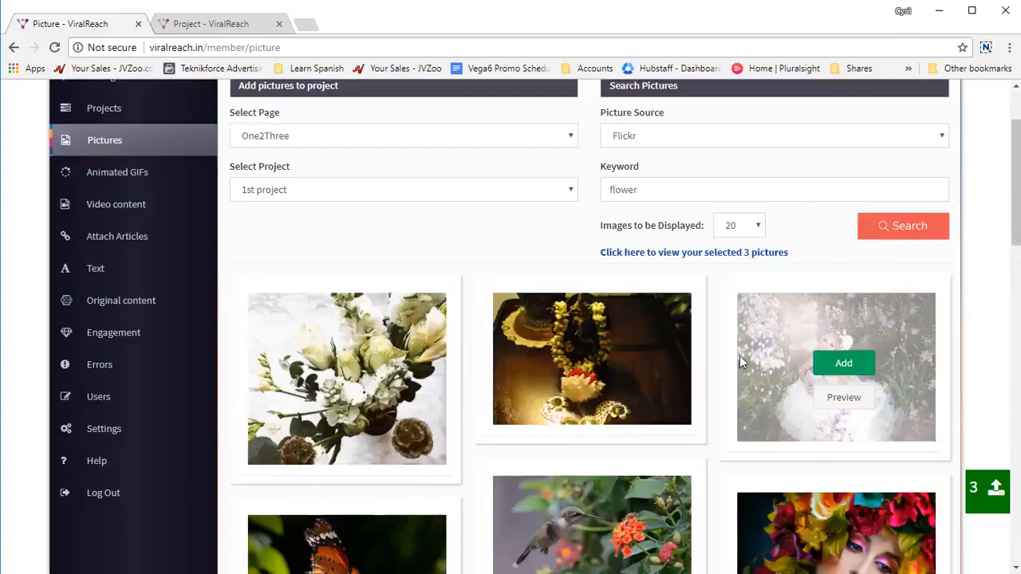
Step: Browse the flower results and add the white bouquet, garland, woman in white dress and first butterfly pictures to the project
scroll(739, 358, "down", 5)
scroll(740, 361, "down", 5)
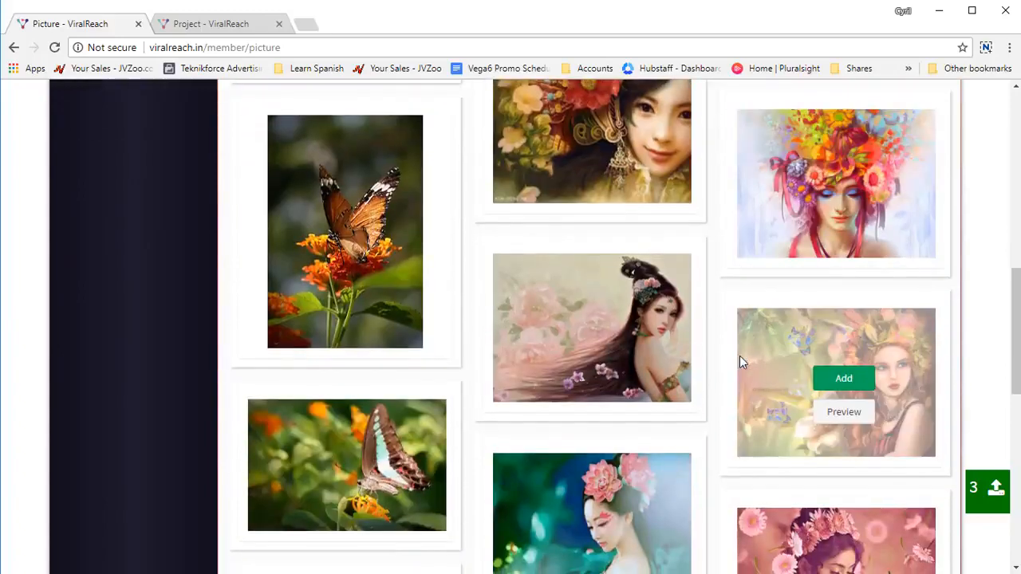
scroll(739, 355, "up", 10)
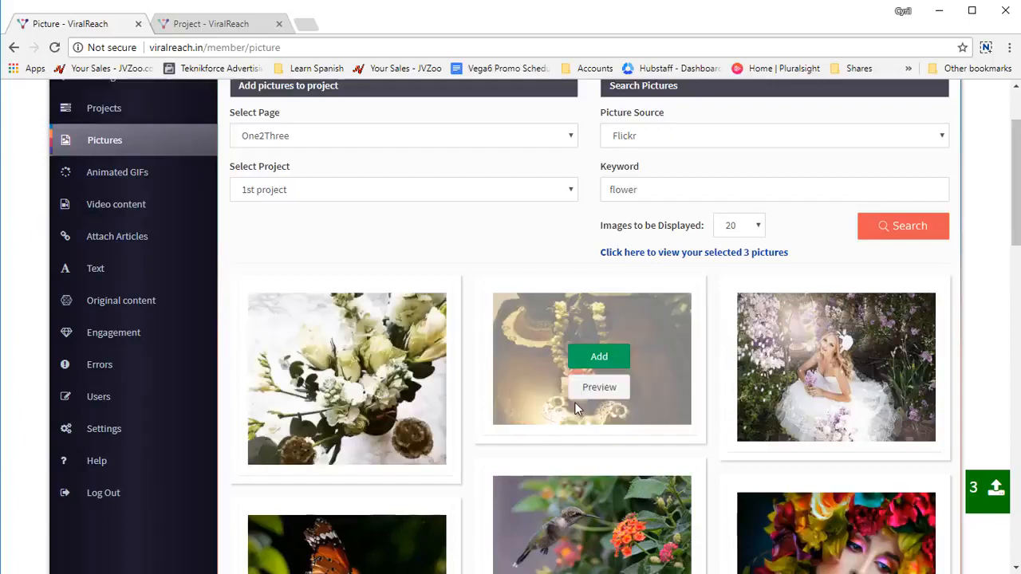
left_click(600, 358)
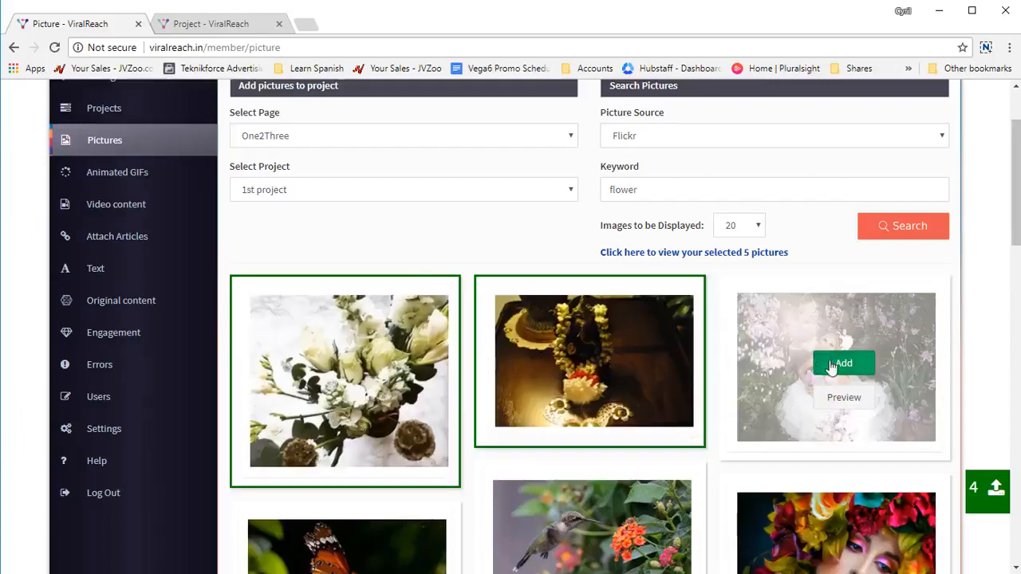
left_click(832, 365)
scroll(559, 379, "down", 2)
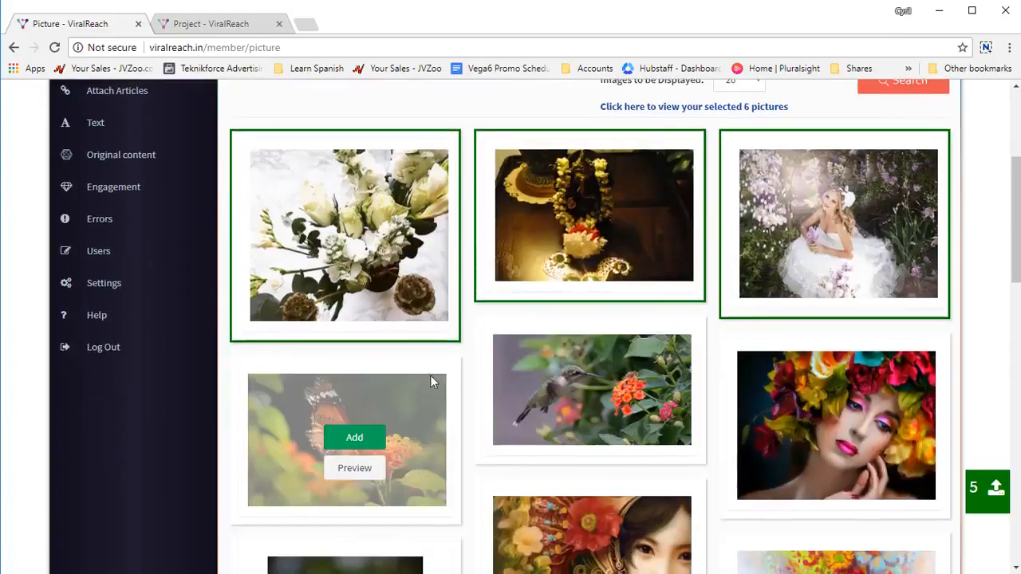
left_click(357, 438)
scroll(688, 440, "down", 5)
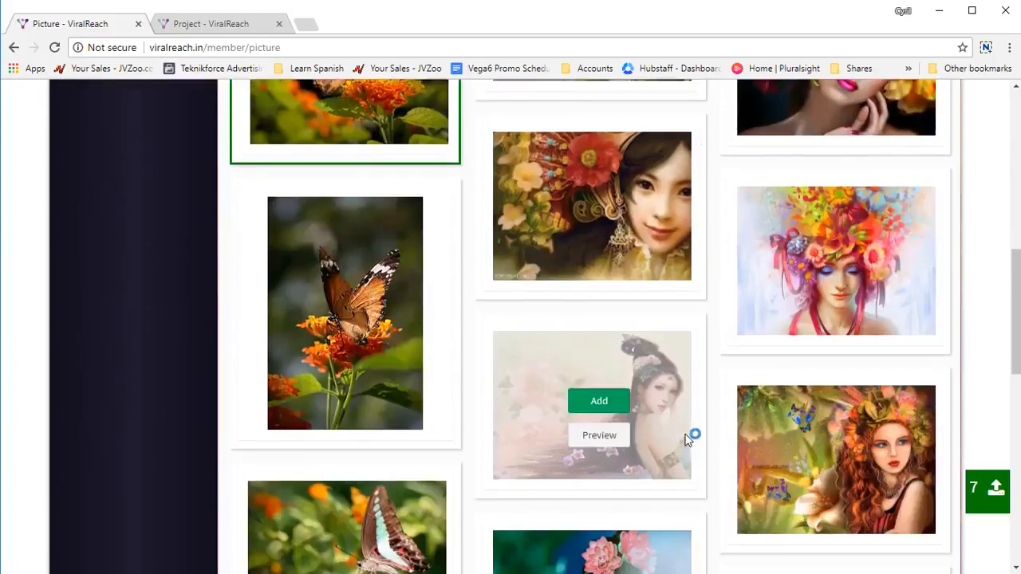
left_click(522, 412)
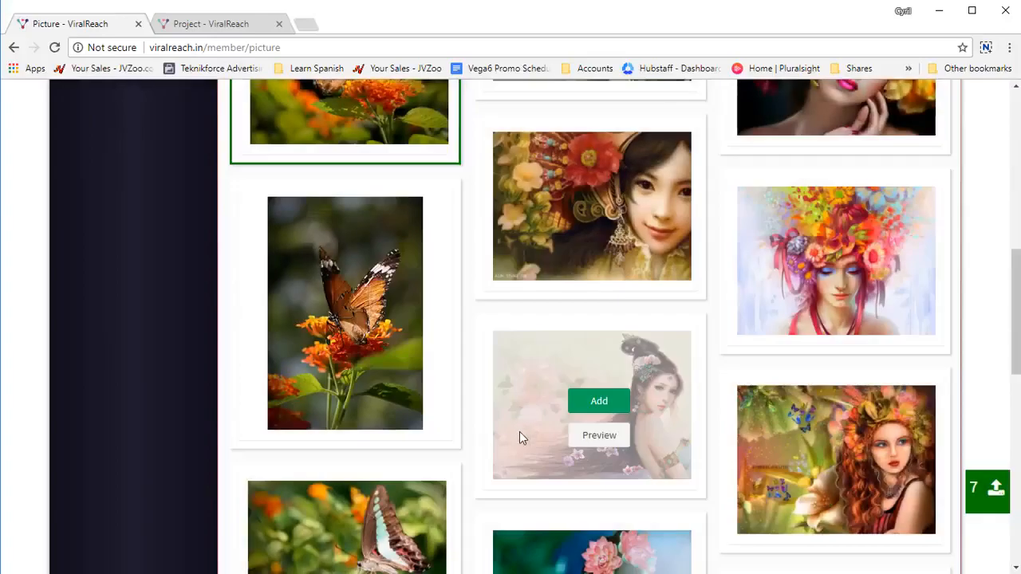
Step: Open the project's selected pictures and review their scheduled posting dates and status fields
scroll(519, 432, "up", 7)
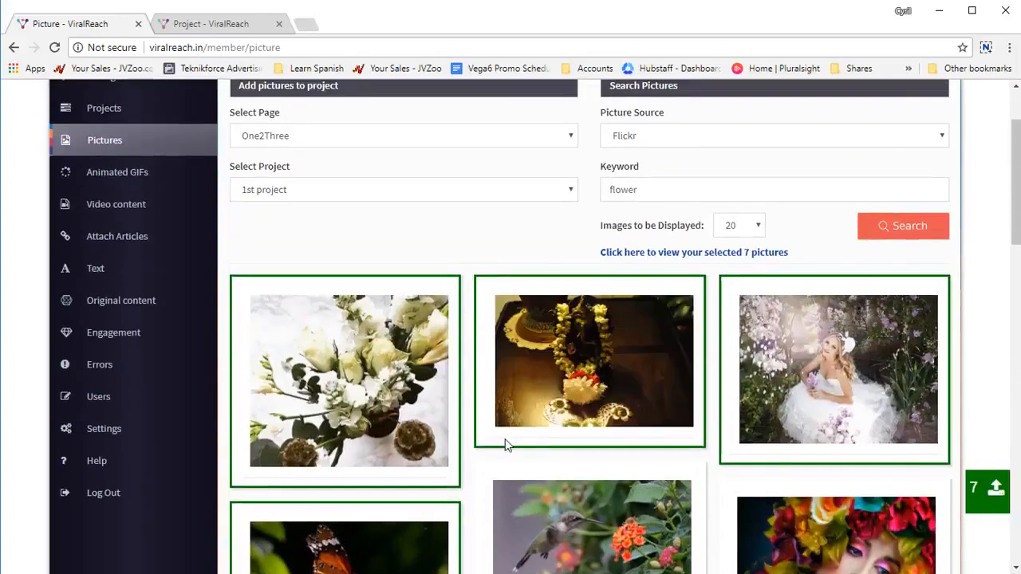
left_click(744, 253)
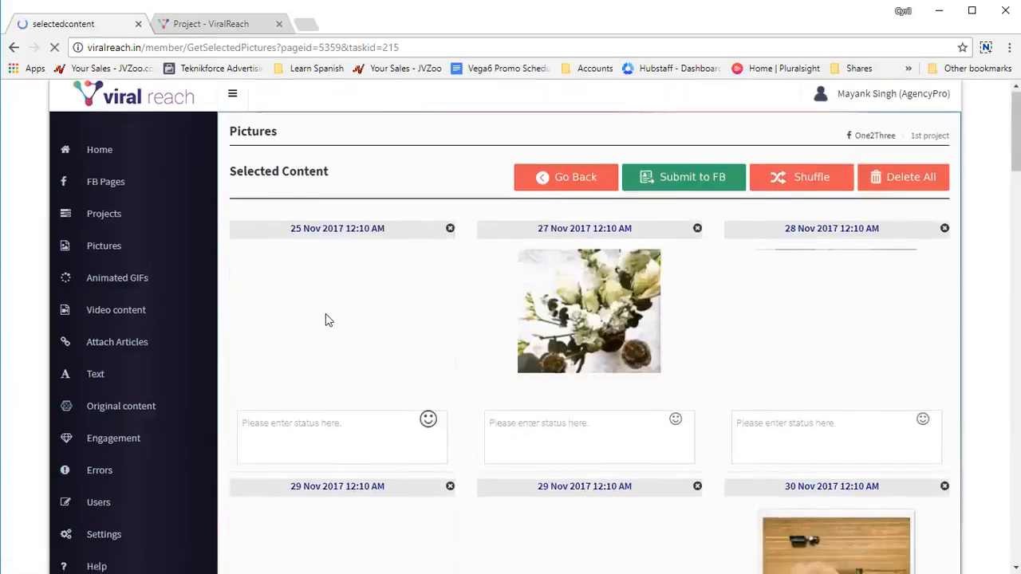
scroll(327, 321, "down", 4)
scroll(327, 324, "up", 3)
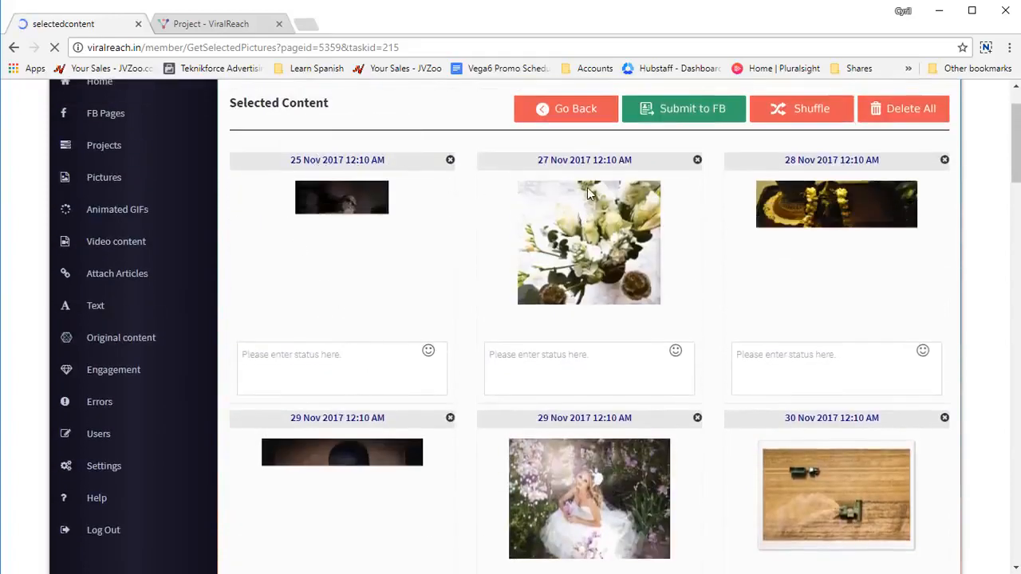
scroll(702, 374, "down", 3)
scroll(594, 357, "up", 4)
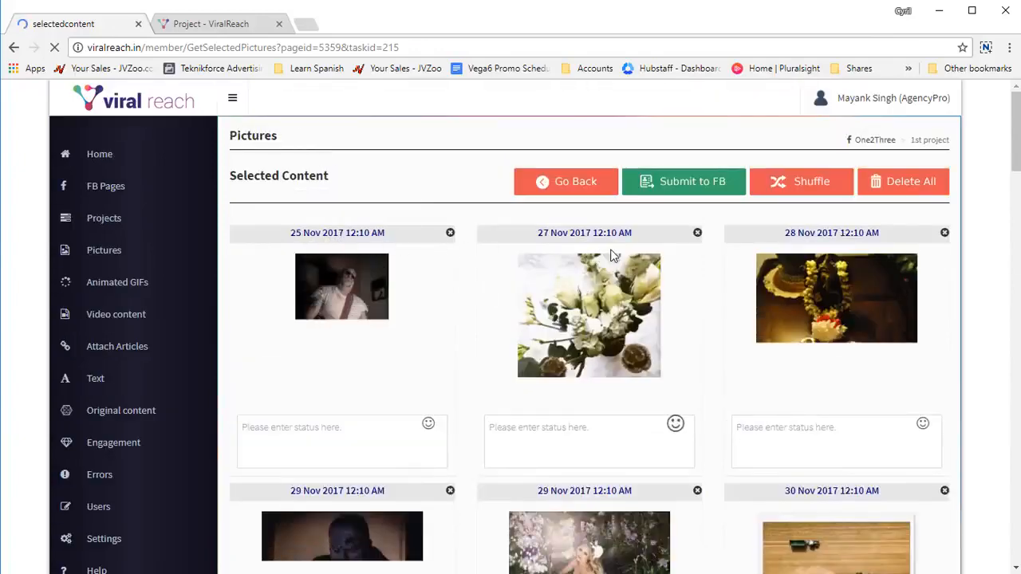
scroll(466, 376, "down", 3)
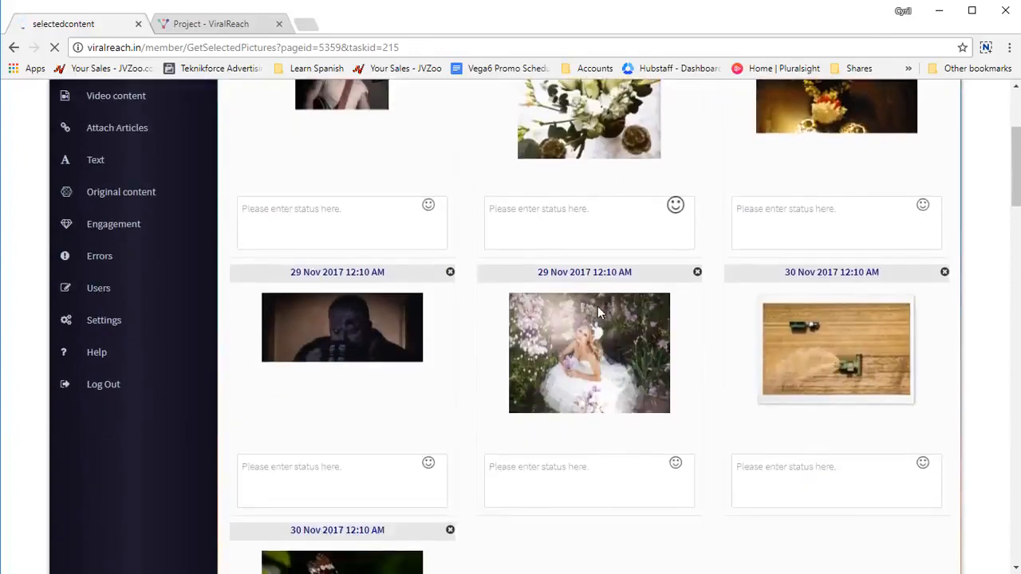
scroll(527, 436, "down", 2)
scroll(447, 412, "up", 5)
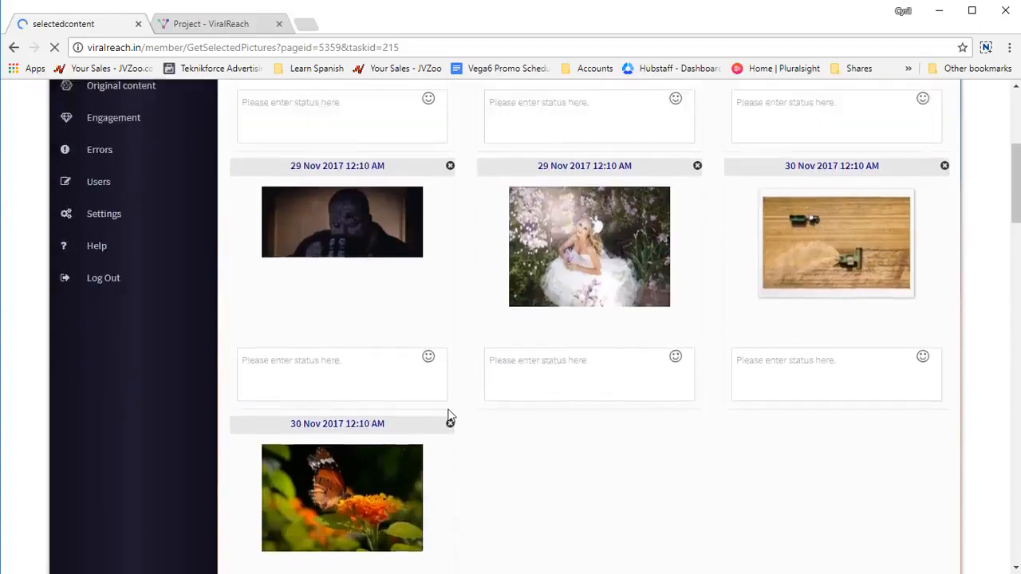
Step: Enter the status "here is a test description" for the 27 Nov 2017 bouquet picture and copy that text
left_click(341, 440)
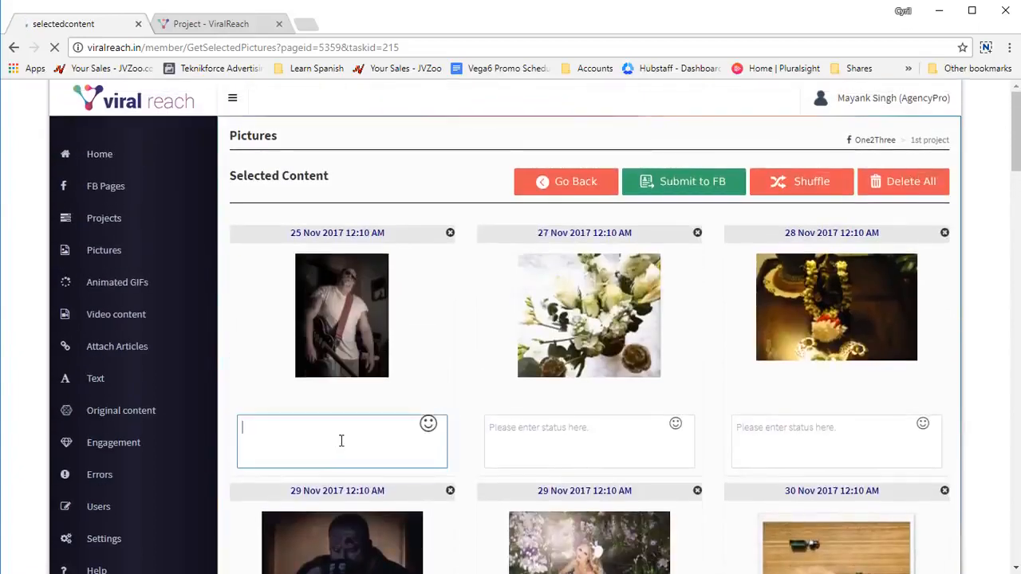
scroll(373, 419, "down", 3)
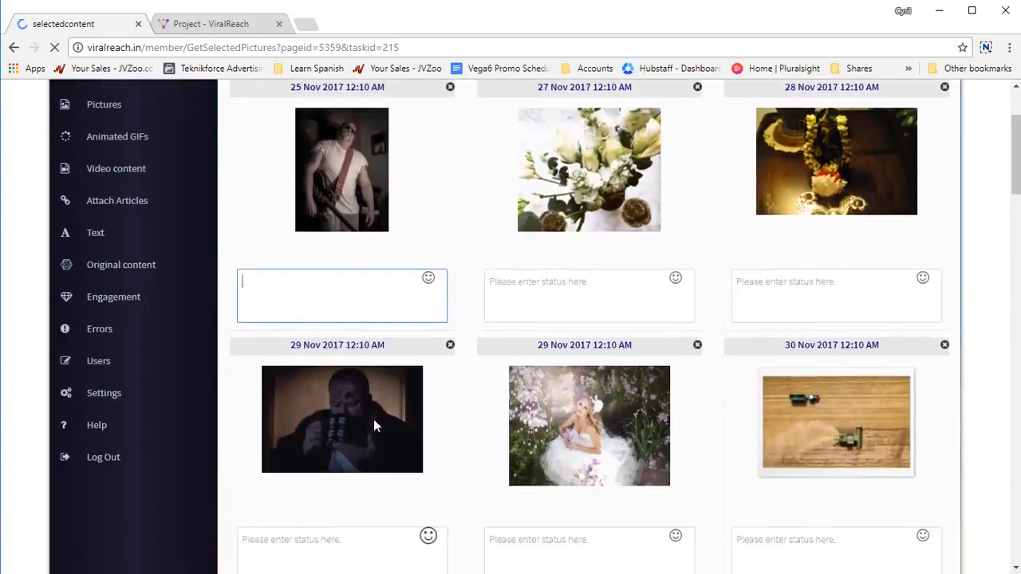
scroll(461, 304, "up", 2)
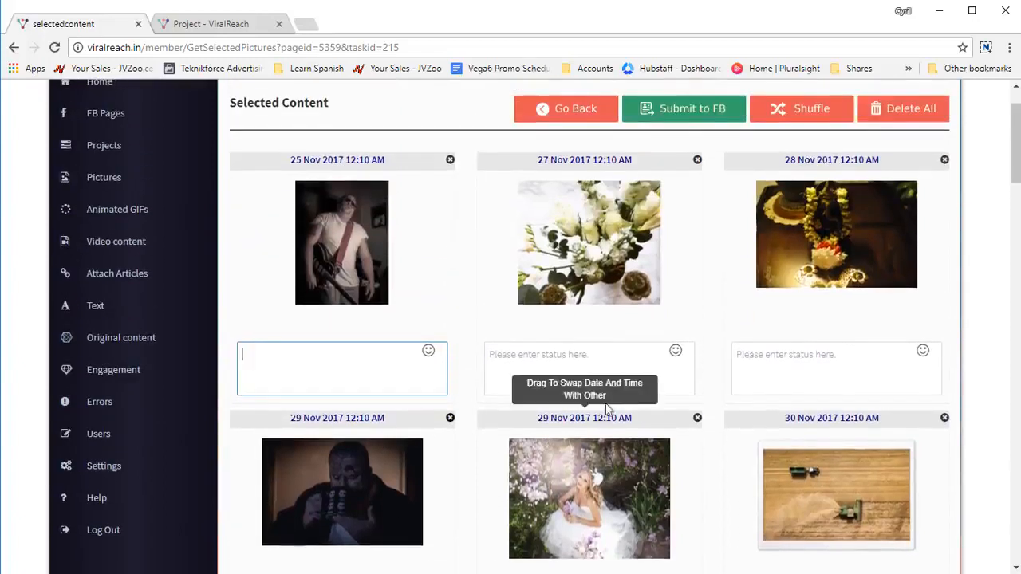
left_click(608, 360)
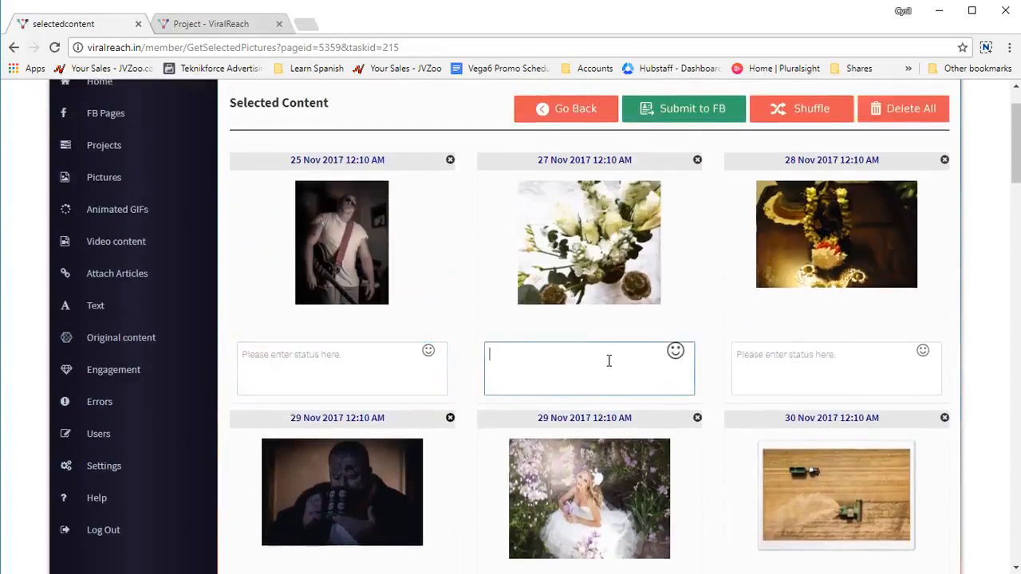
type("nere is a test descriop")
key("ctrl+a")
key("ctrl+c")
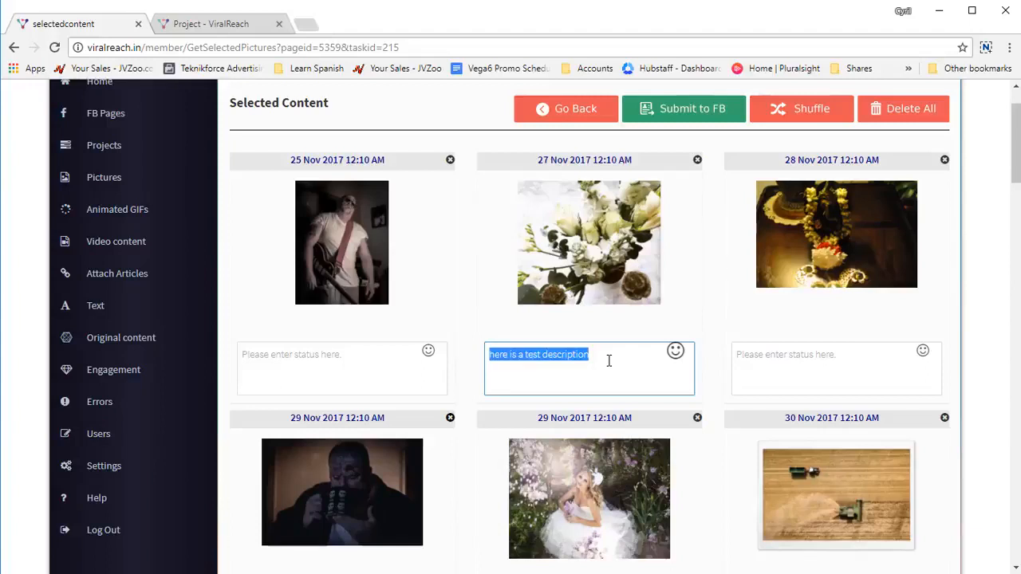
Step: Paste the copied status "here is a test description" into the status fields of all the other scheduled pictures
left_click(819, 373)
key("ctrl+v")
left_click(381, 361)
key("ctrl+v")
scroll(391, 383, "down", 2)
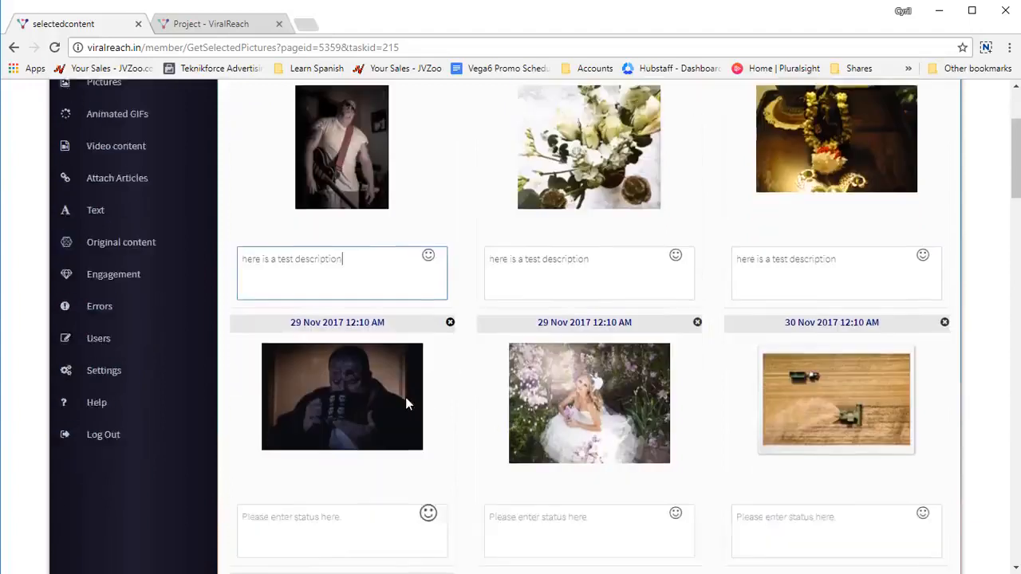
left_click(358, 478)
key("ctrl+v")
left_click(645, 490)
key("ctrl+v")
left_click(808, 492)
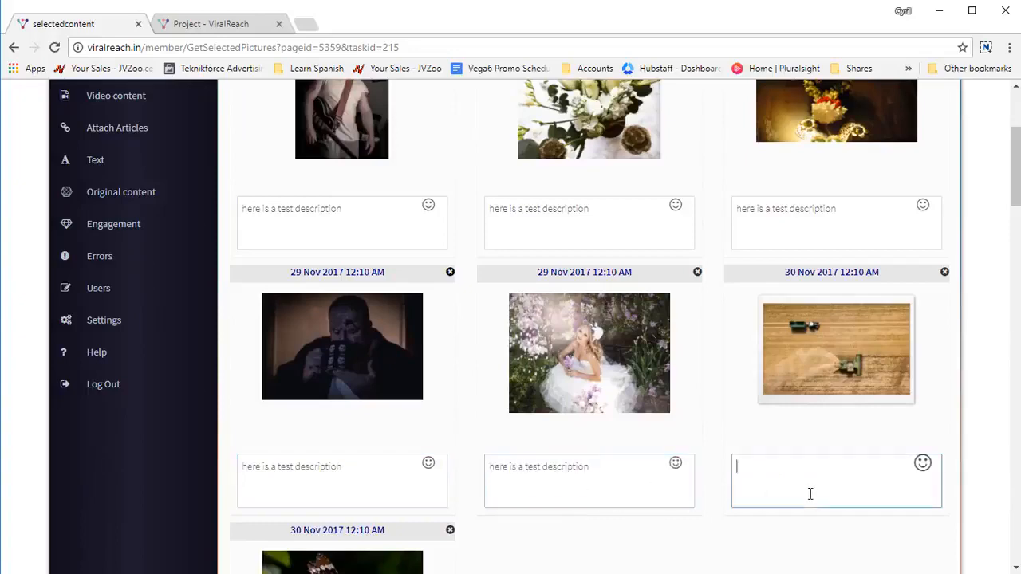
scroll(588, 440, "down", 3)
key("ctrl+v")
left_click(368, 507)
key("ctrl+v")
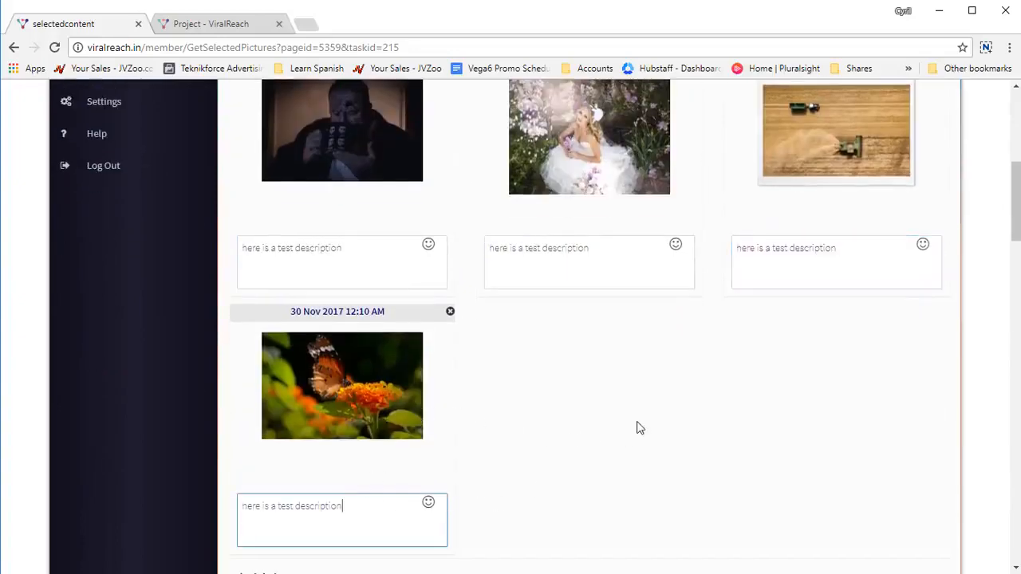
Step: Change the 27 Nov 2017 bouquet status to the spin text "here is a {test | sample } description" and submit the selected pictures to Facebook
scroll(638, 426, "up", 5)
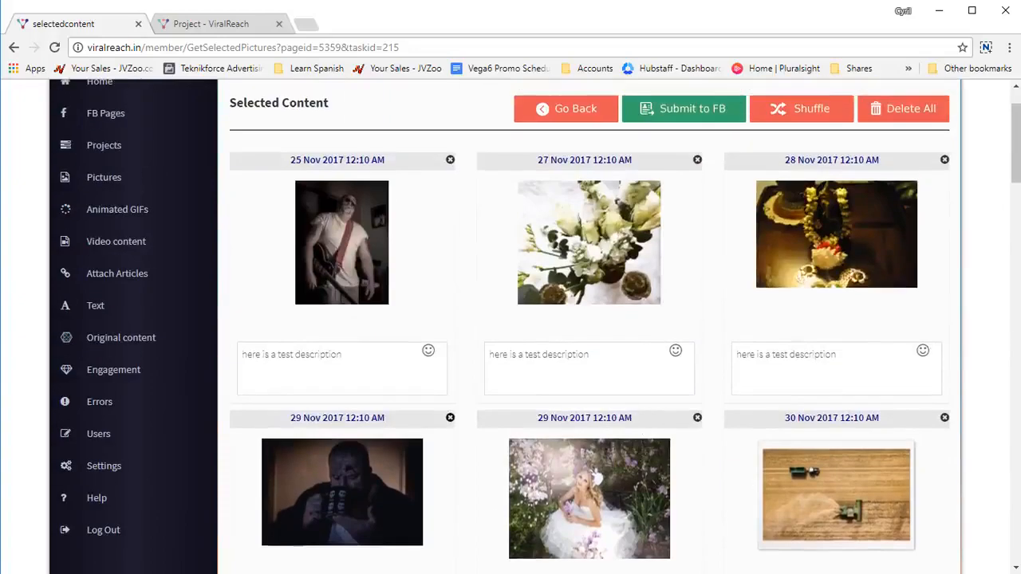
left_click(621, 357)
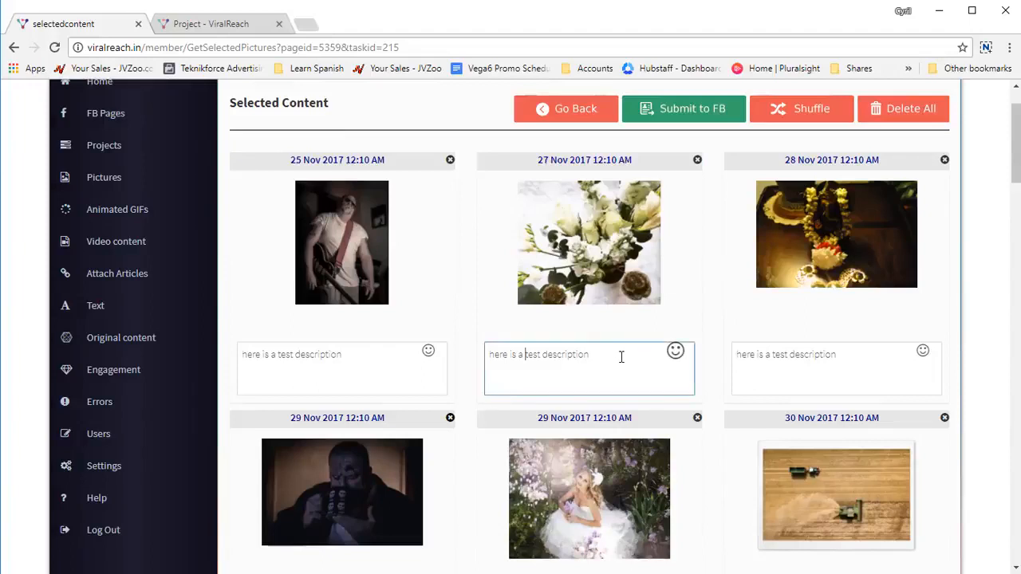
type("{test ")
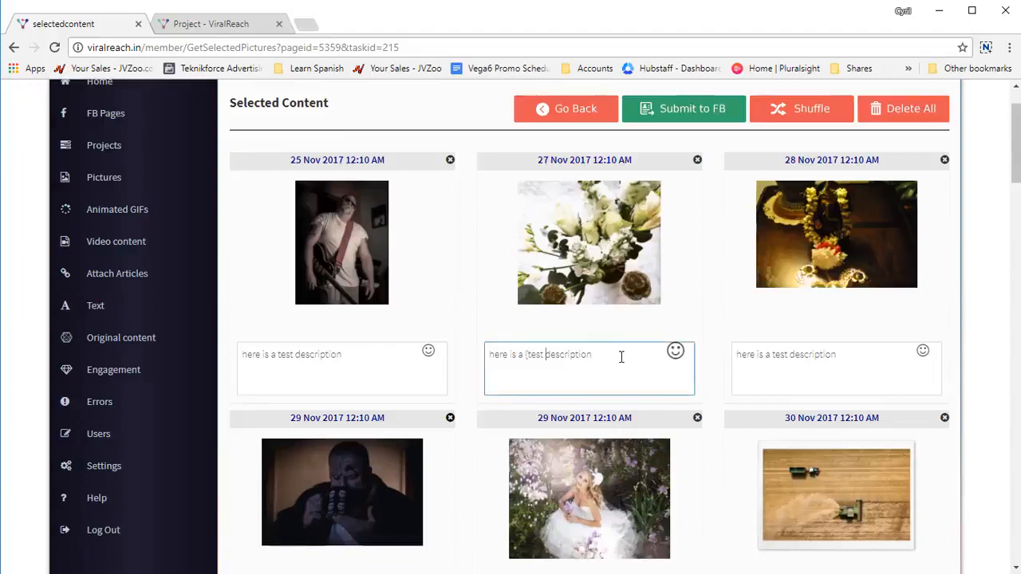
type("| sample }")
key("ctrl+a")
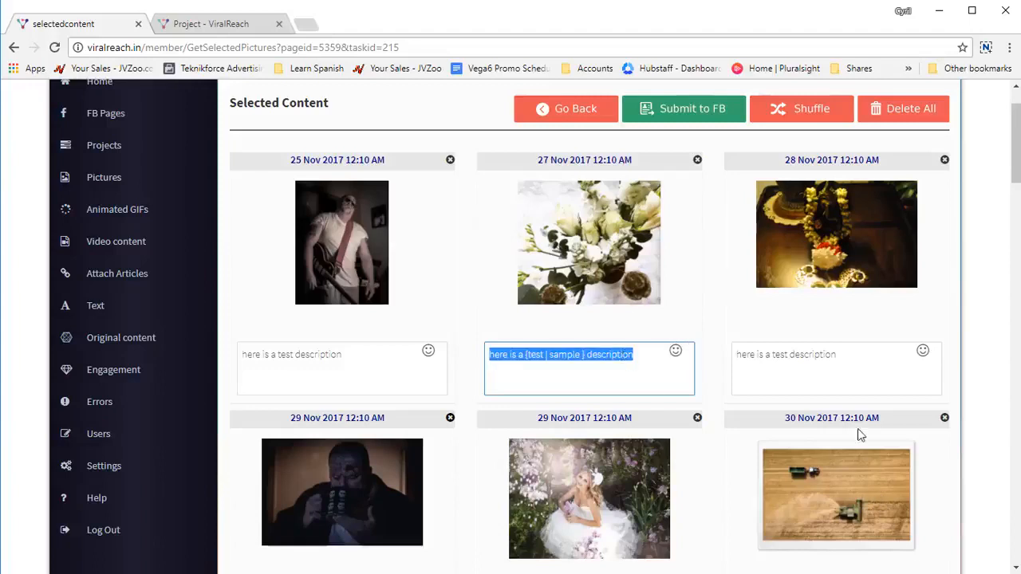
scroll(772, 177, "up", 1)
left_click(674, 185)
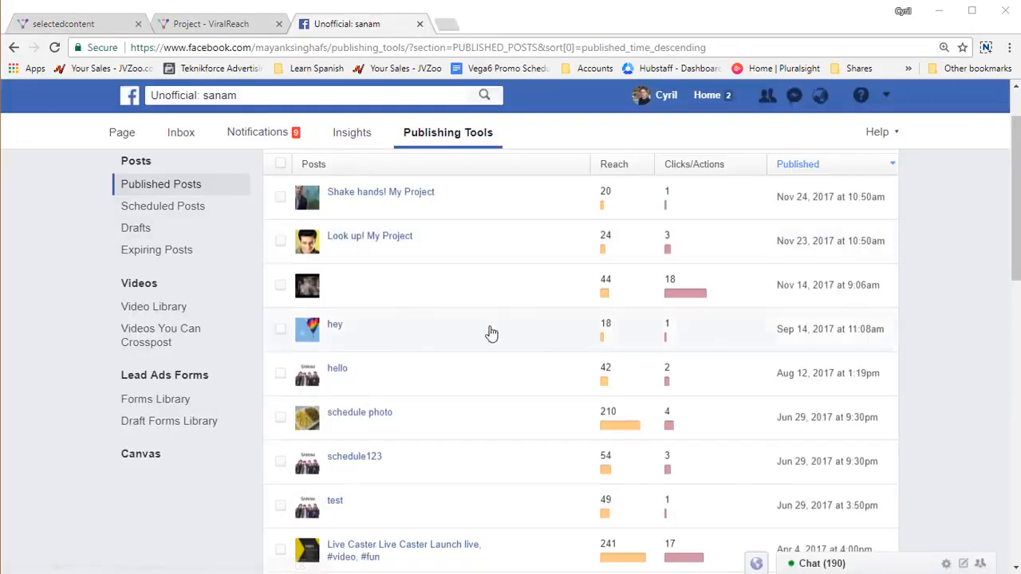
Step: Review the published posts in the Facebook page's publishing tools and open its scheduled posts
scroll(544, 356, "down", 3)
scroll(544, 356, "down", 7)
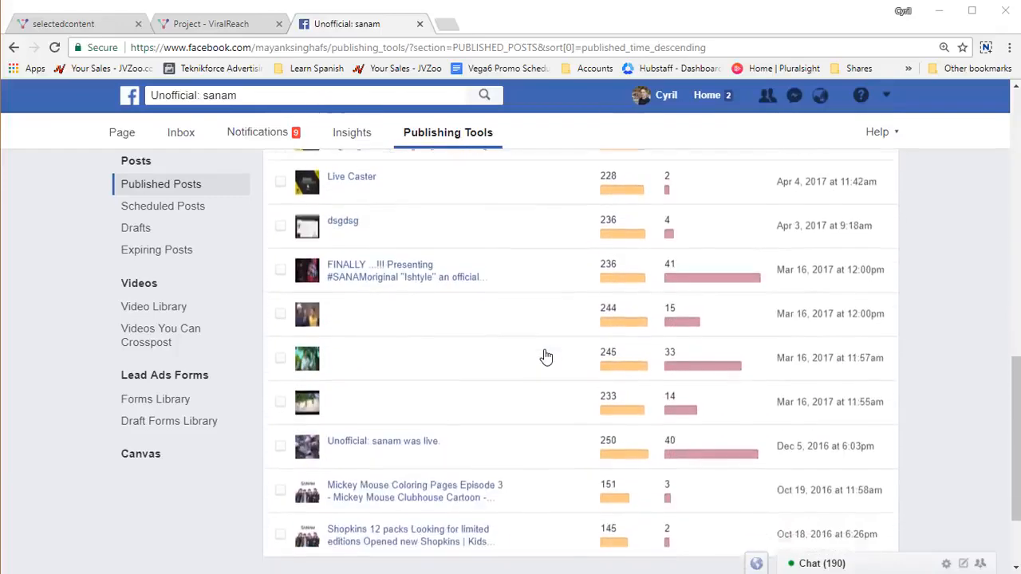
scroll(544, 356, "up", 10)
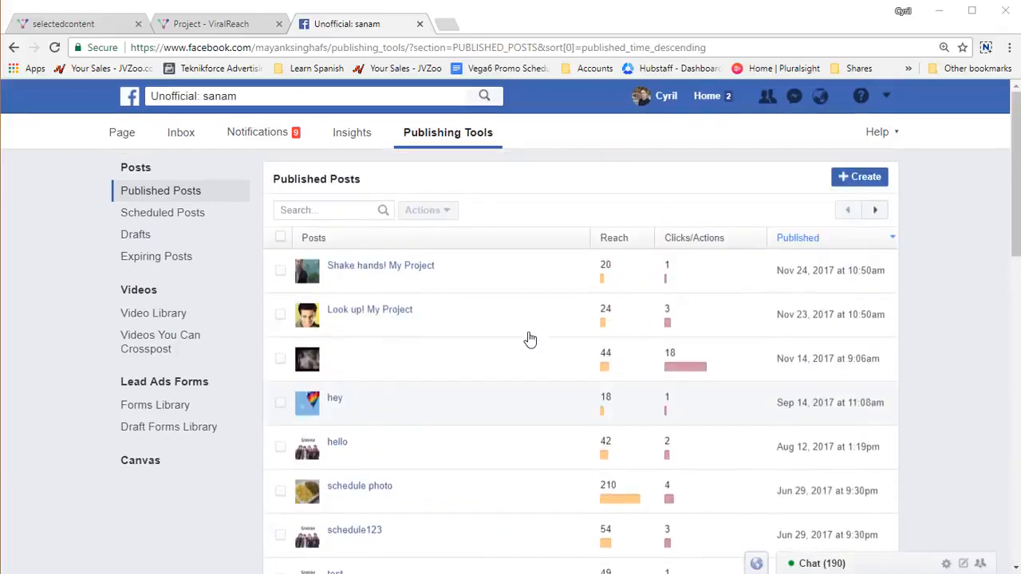
left_click(177, 212)
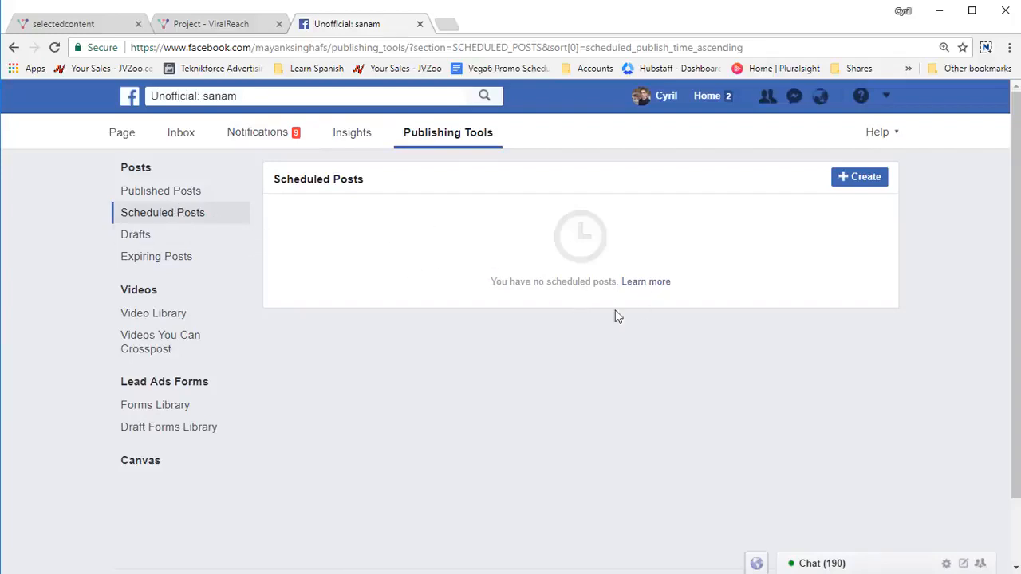
Step: Return to the ViralReach project list, show the projects of the Unofficial: sanam page and start a new project
key("ctrl+shift+Tab")
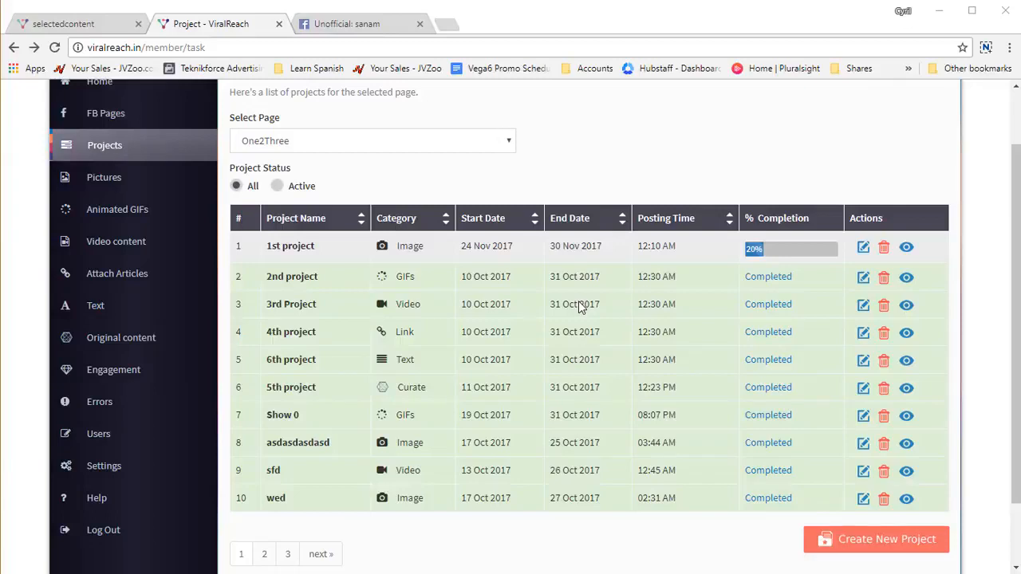
left_click(438, 146)
left_click(410, 174)
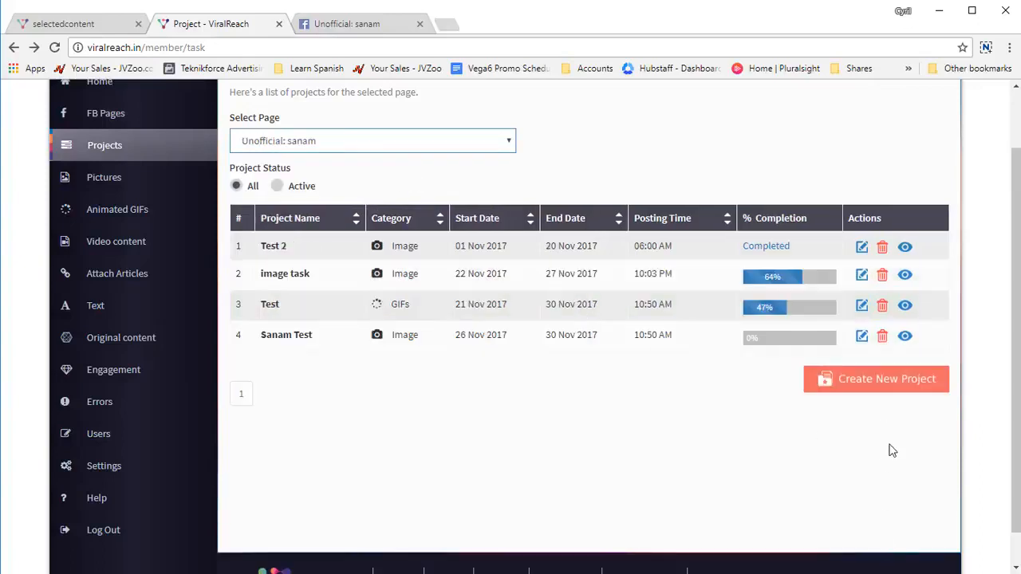
left_click(894, 386)
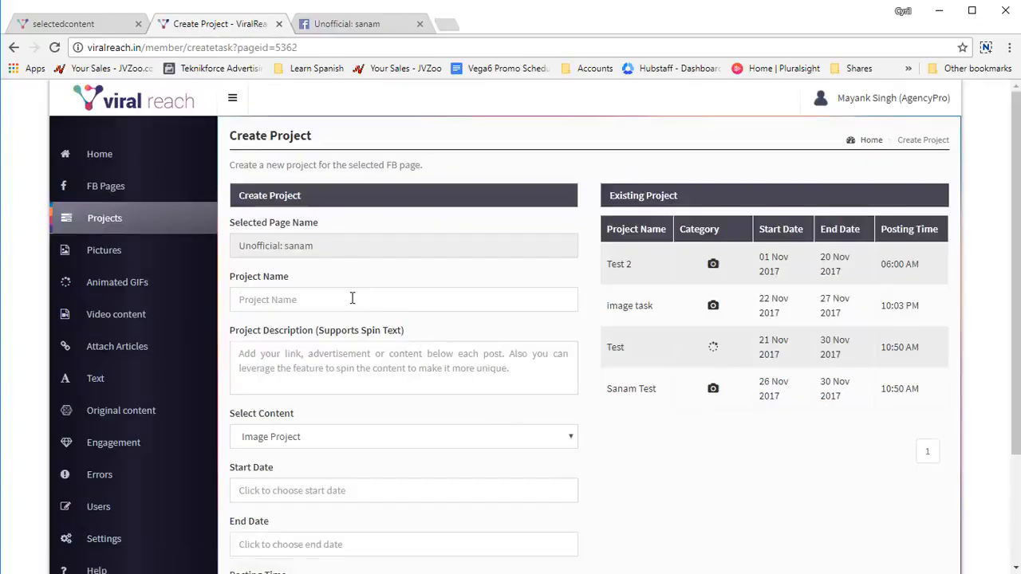
Step: Name the project "Text project", use the same text as its description, and set the content to Text Project
left_click(348, 299)
type("Text")
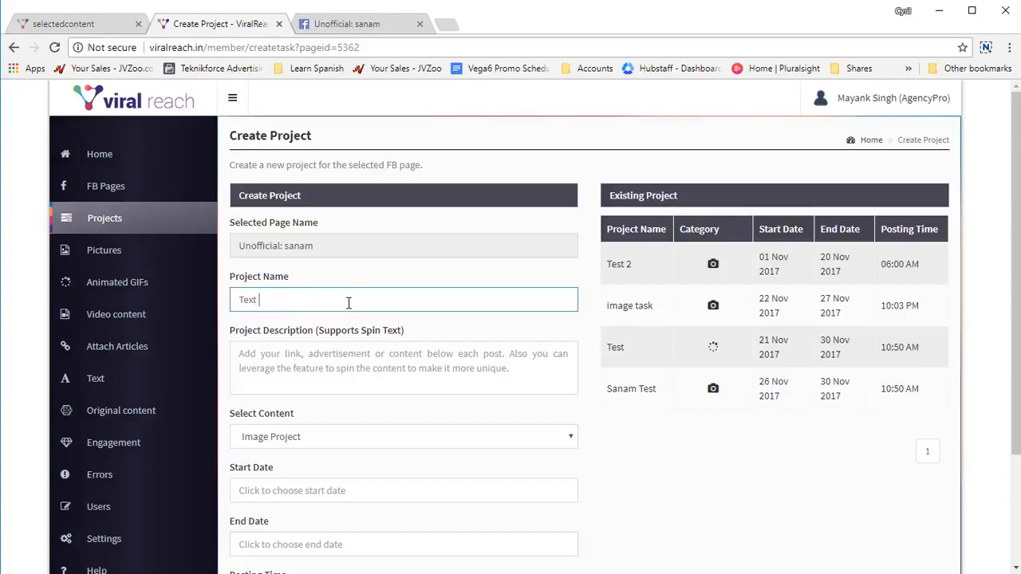
type(" project")
key("ctrl+a")
left_click(345, 361)
key("ctrl+v")
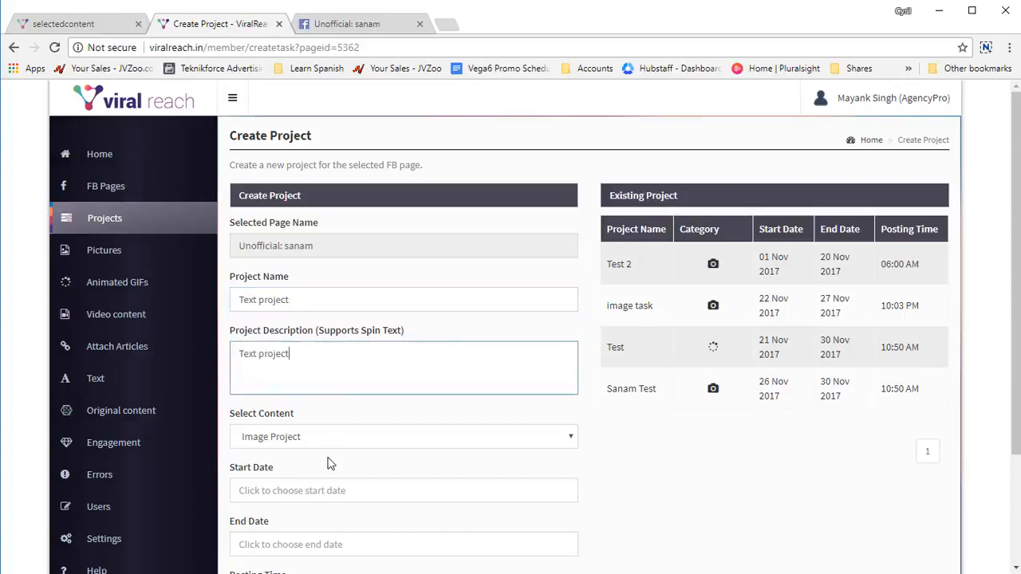
left_click(333, 442)
left_click(320, 522)
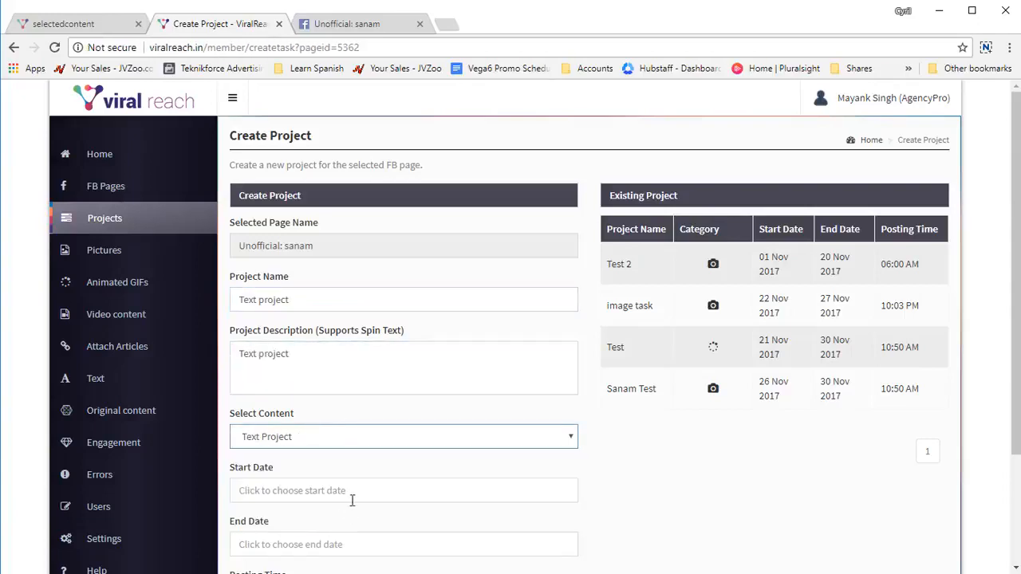
Step: Schedule the project from 26 Nov 2017 to 30 Nov 2017 with a posting time of 10:00 and create it
scroll(413, 471, "down", 2)
left_click(379, 349)
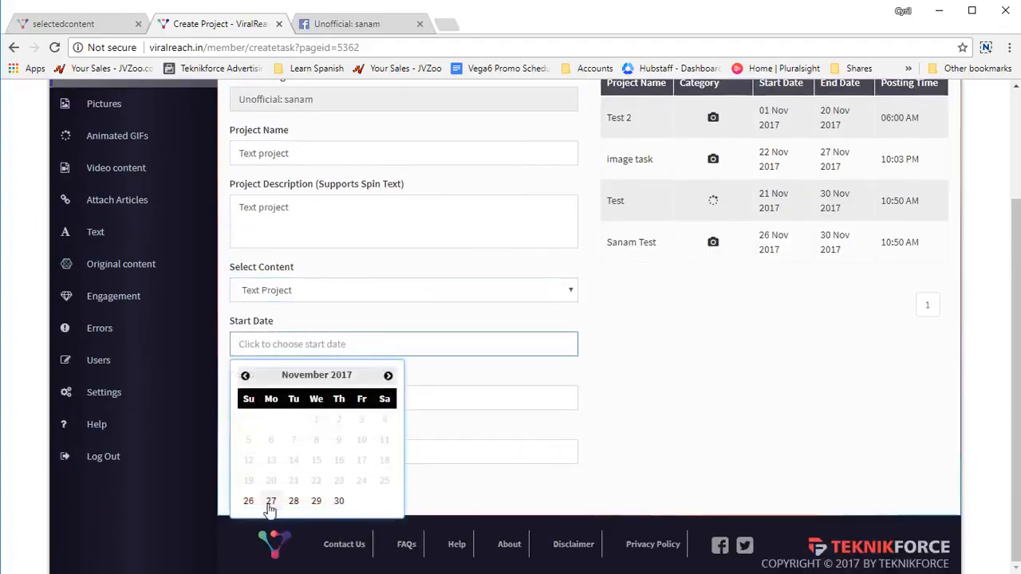
left_click(249, 501)
left_click(337, 399)
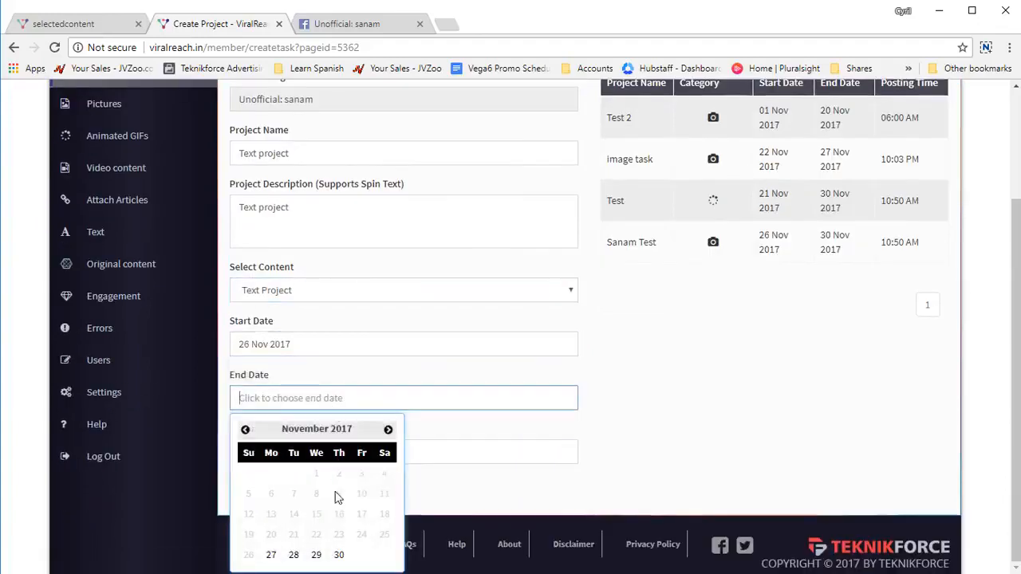
left_click(338, 555)
left_click(244, 452)
type("10:05")
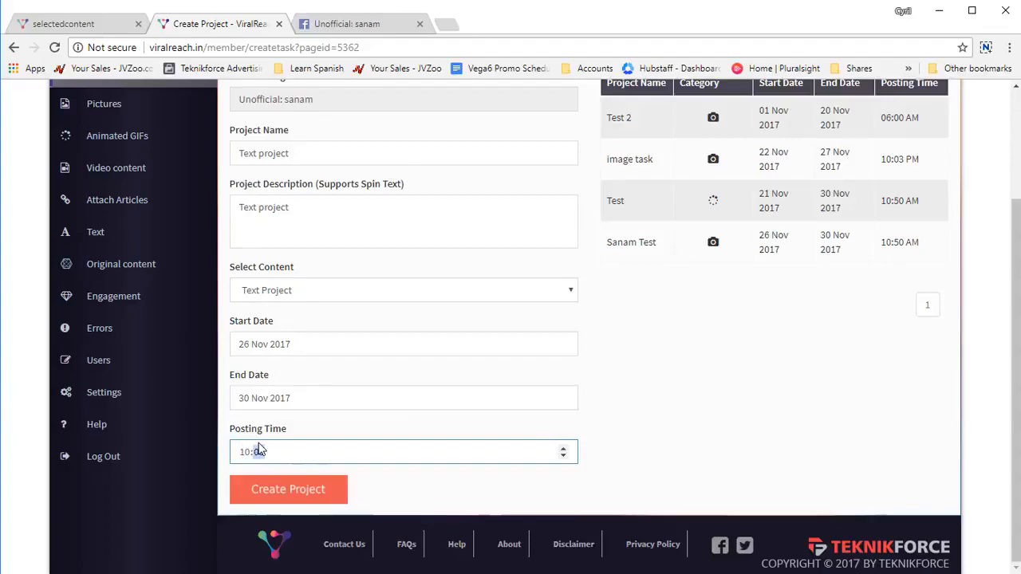
left_click(285, 489)
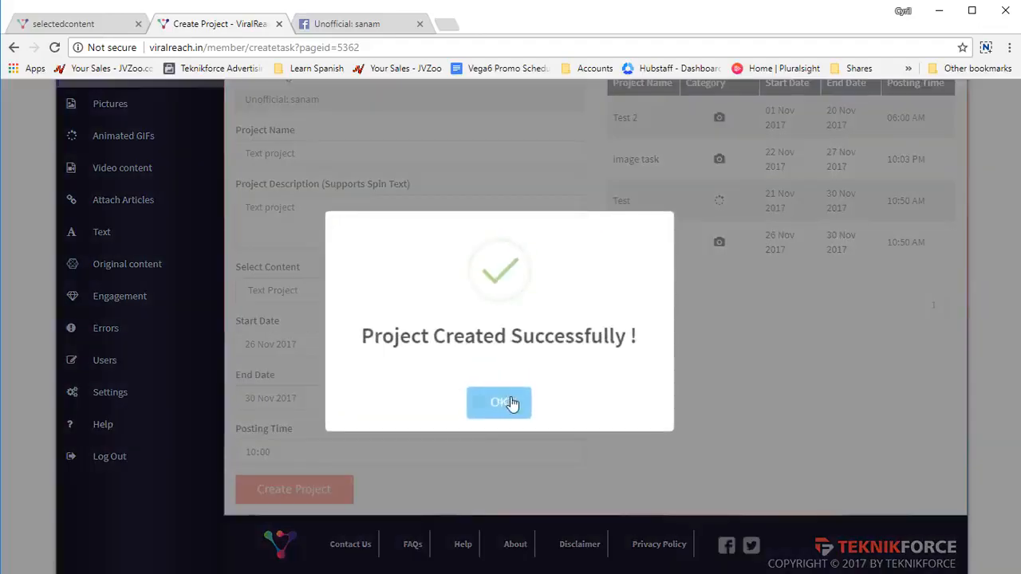
left_click(510, 405)
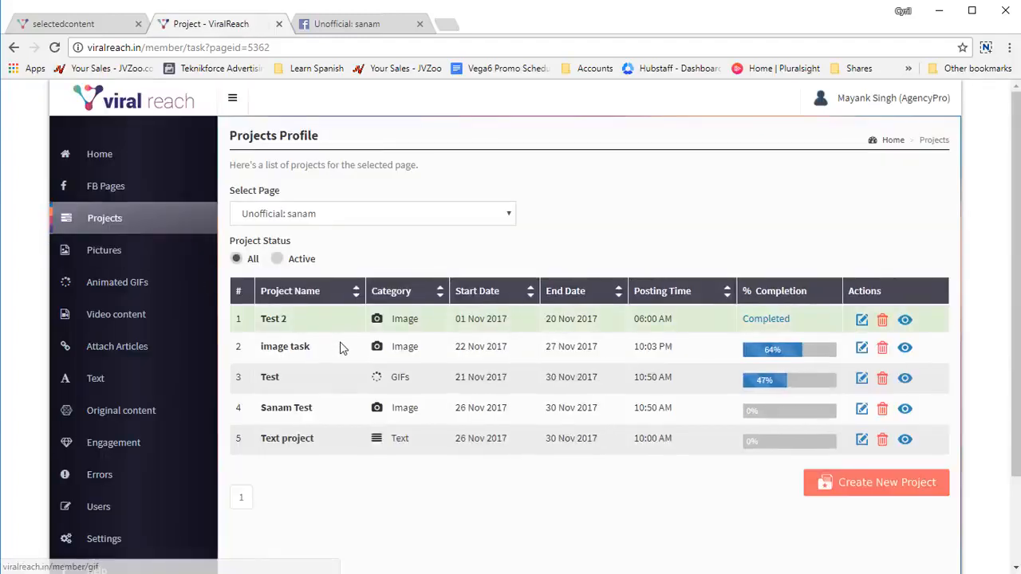
scroll(344, 349, "down", 1)
left_click_drag(267, 245, 310, 249)
left_click(310, 249)
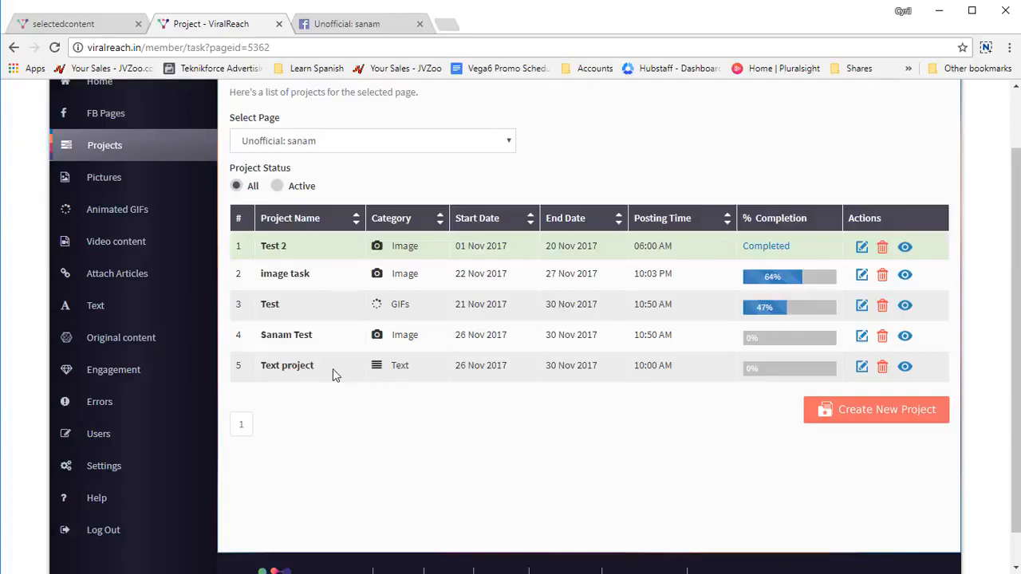
left_click(107, 305)
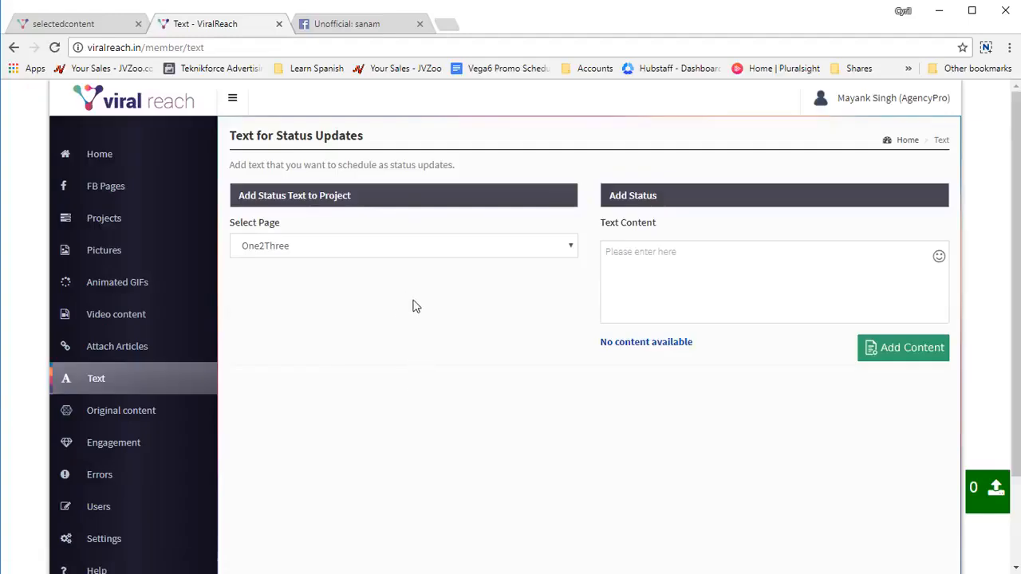
left_click(614, 274)
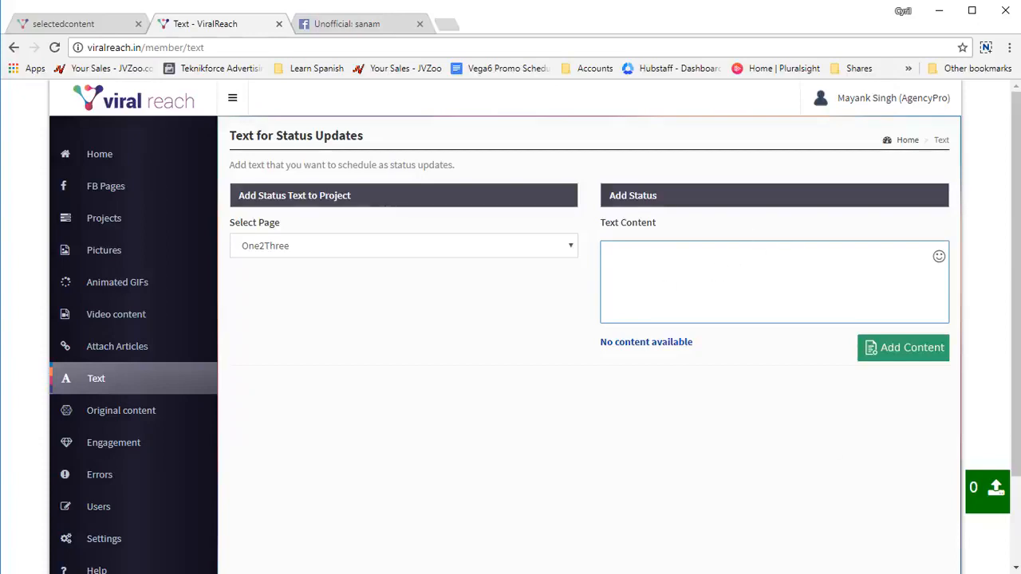
left_click(790, 287)
key("ctrl+v")
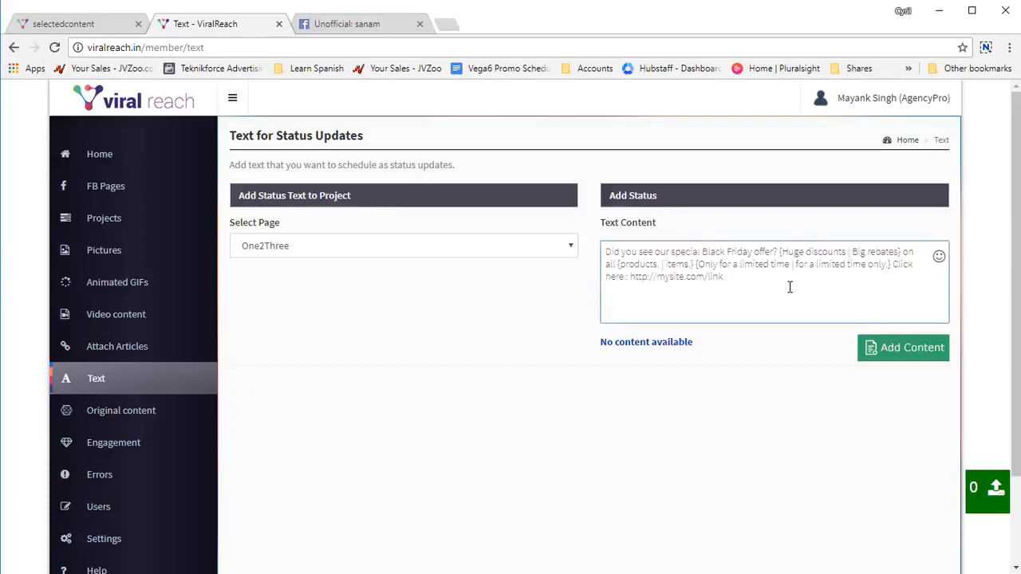
Step: Examine the alternative phrases in braces and the link within the Black Friday status text
left_click_drag(798, 253, 880, 252)
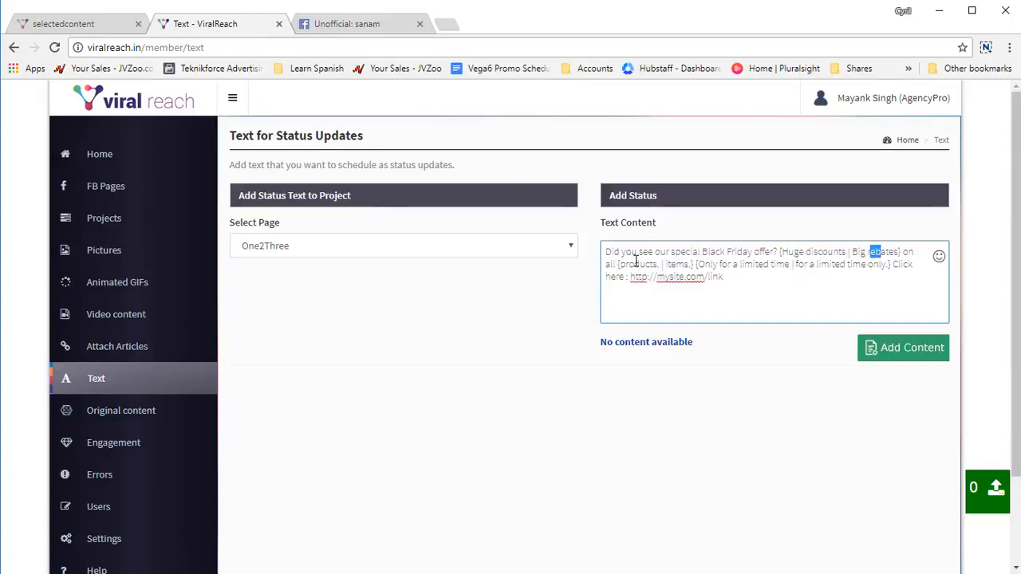
left_click_drag(636, 262, 850, 268)
left_click(705, 272)
left_click(873, 265)
left_click_drag(842, 288, 561, 202)
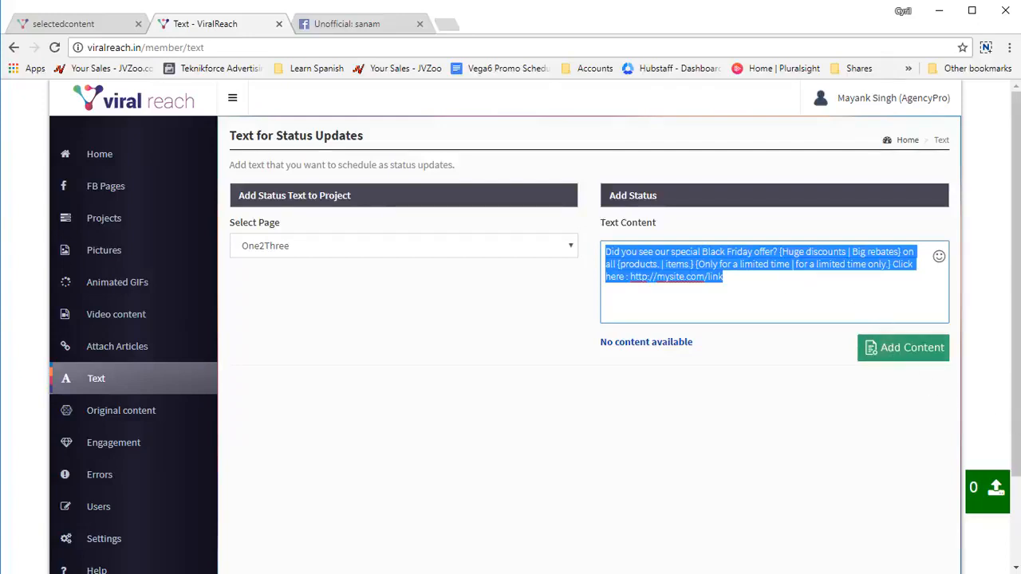
left_click(858, 329)
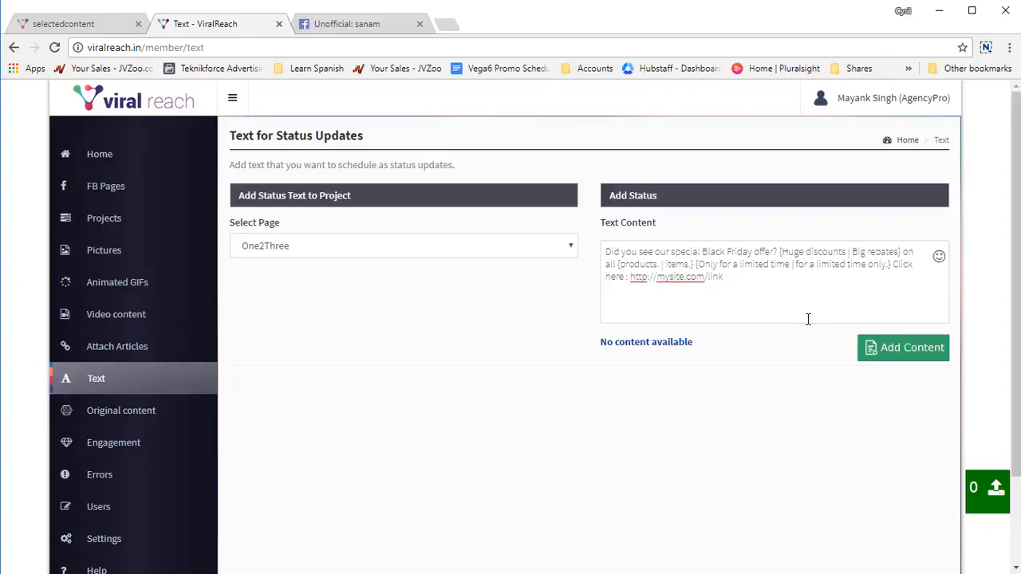
Step: Add the Black Friday status as text content and open the selected texts of the Unofficial: sanam page's Text project
left_click(870, 349)
left_click(527, 404)
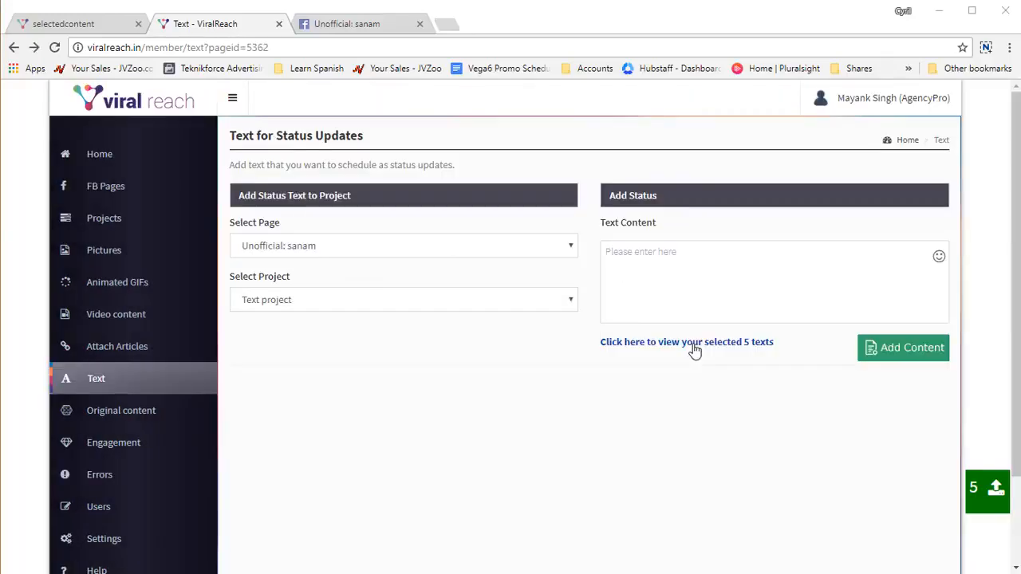
left_click(694, 343)
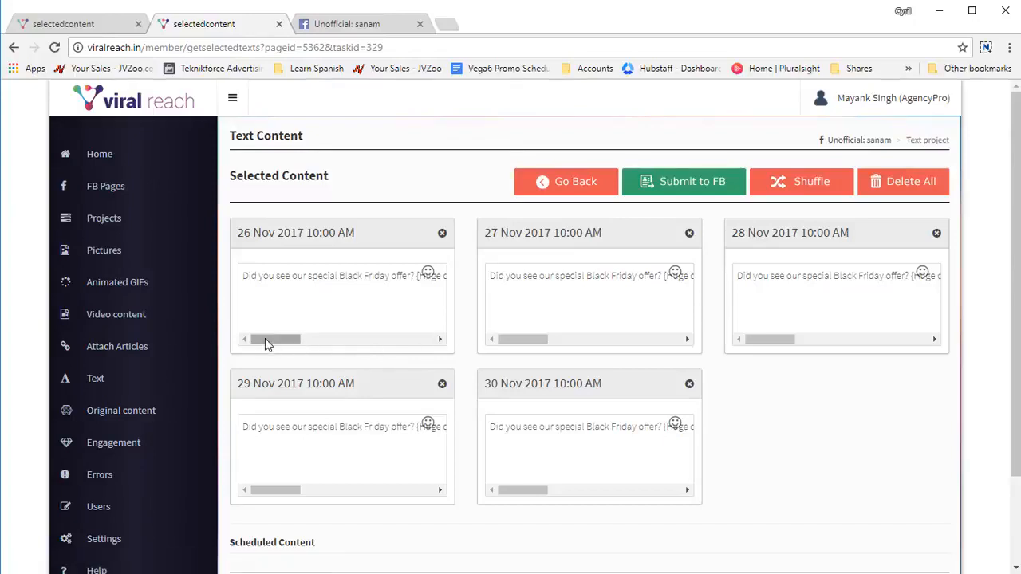
mouse_move(267, 339)
left_mouse_down()
mouse_move(435, 357)
mouse_move(270, 344)
left_mouse_up()
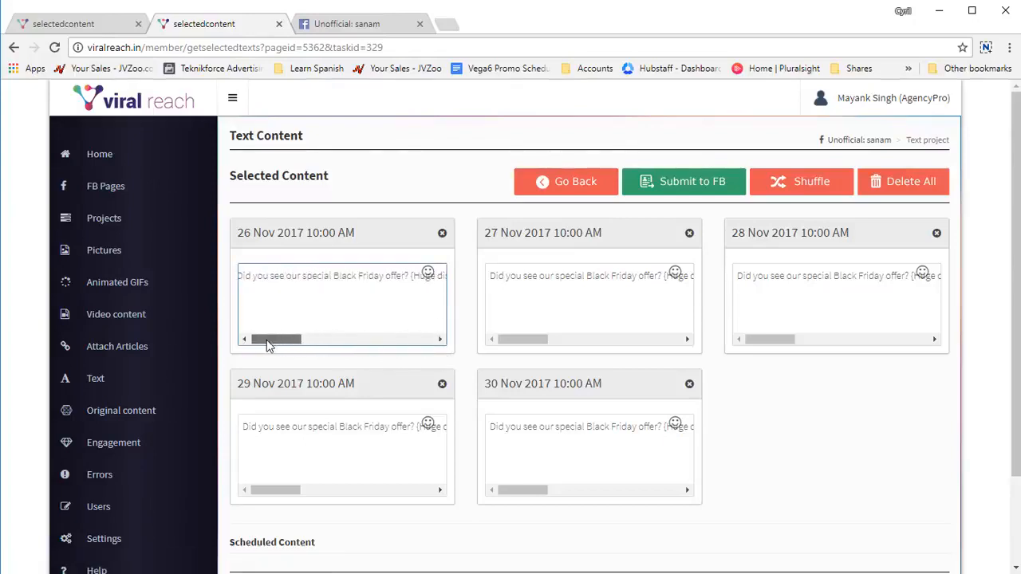
Step: Submit the Text project's selected texts to Facebook and review the scheduled content for 26 to 30 Nov 2017
left_click(689, 184)
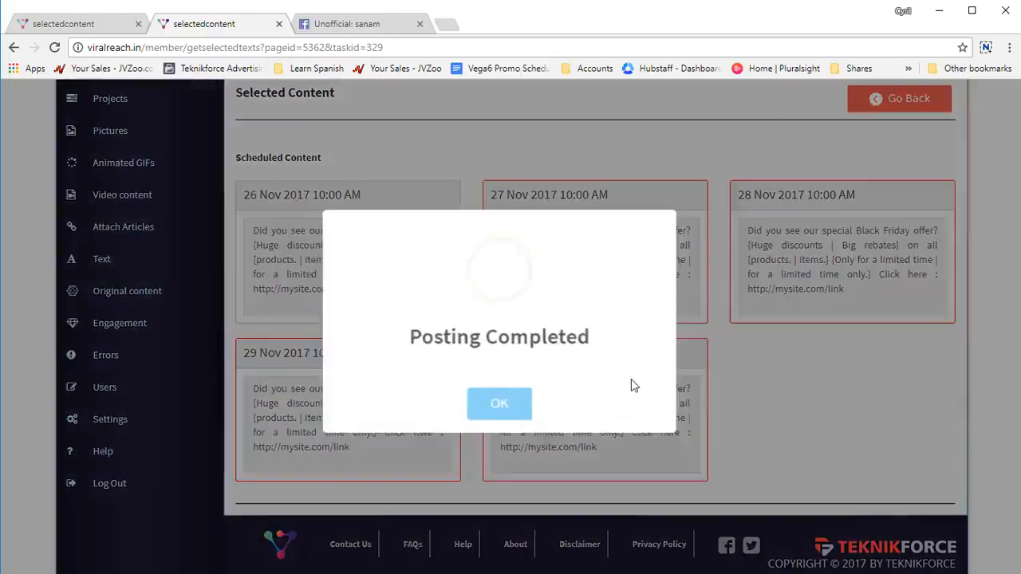
left_click(489, 407)
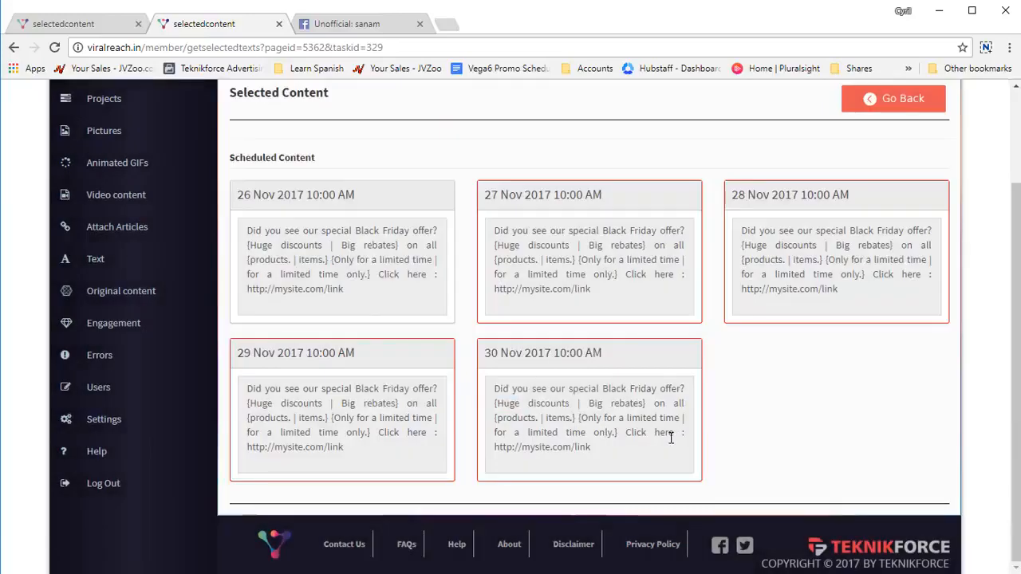
scroll(670, 437, "up", 2)
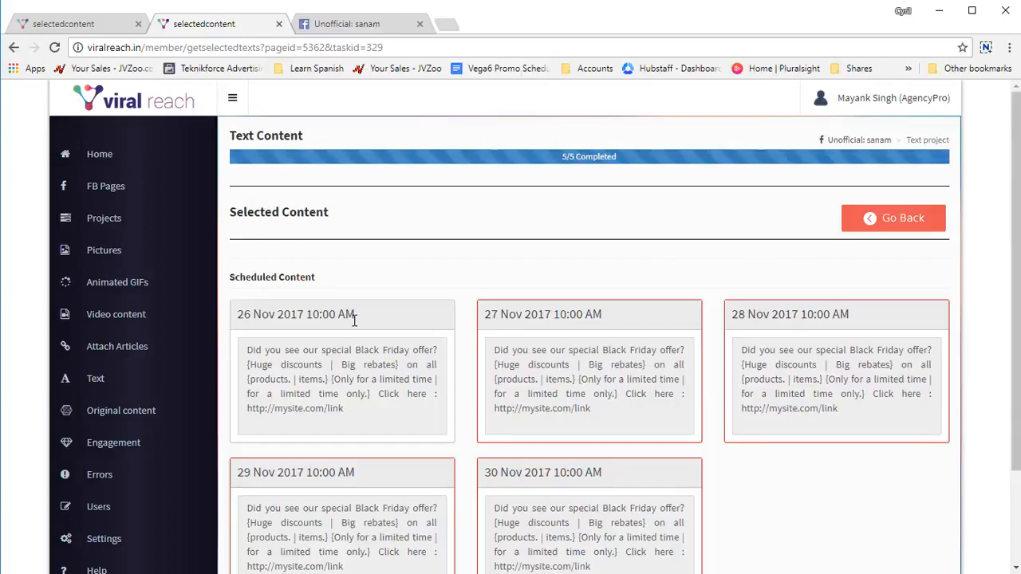
Step: Open the video content page, select the Unofficial: sanam page and decline creating a new project for it
left_click(151, 315)
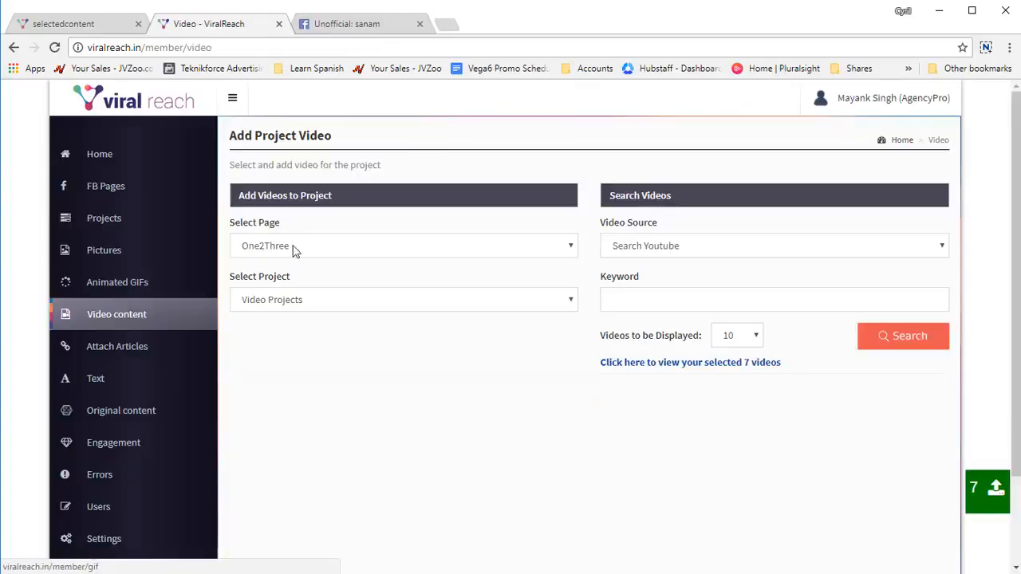
left_click(307, 249)
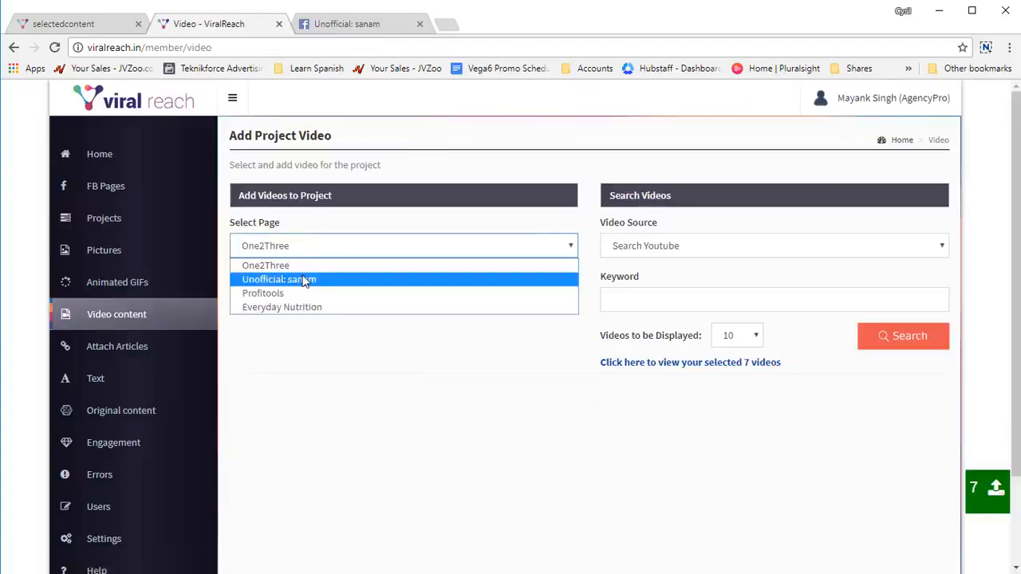
left_click(304, 280)
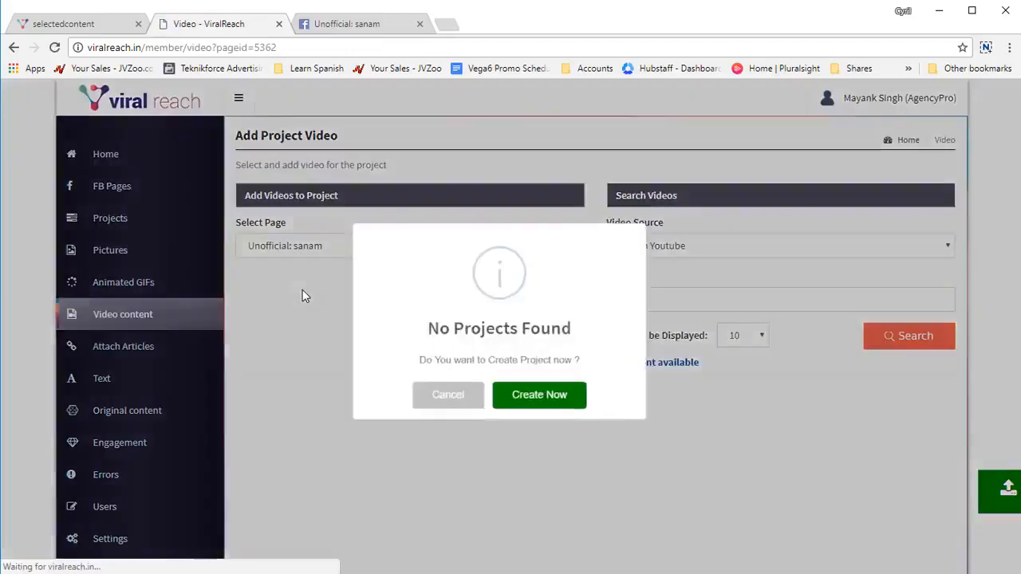
left_click(458, 393)
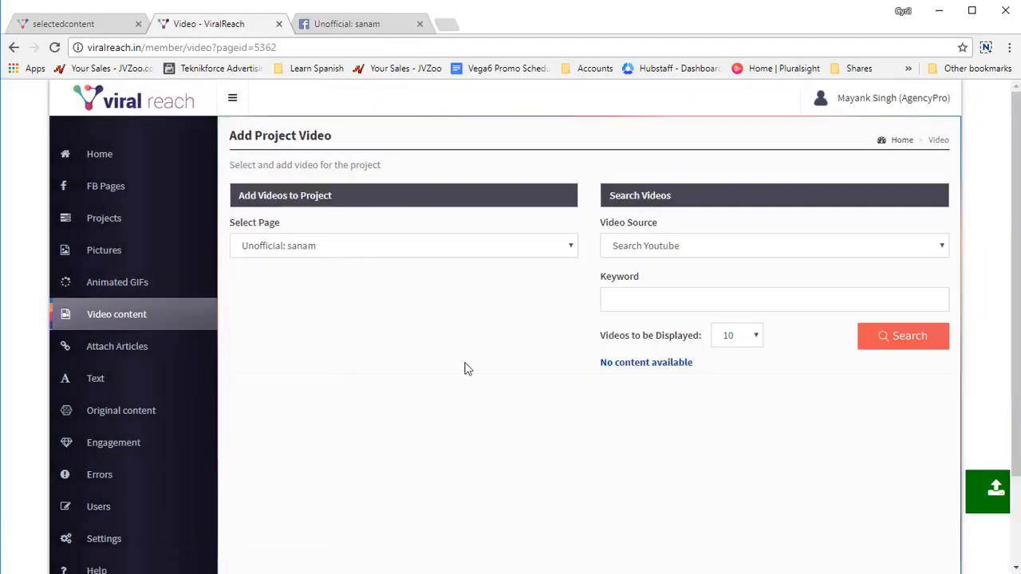
Step: Return to the One2Three page's Video Projects and search YouTube for "trucks"
double_click(376, 258)
left_click(285, 256)
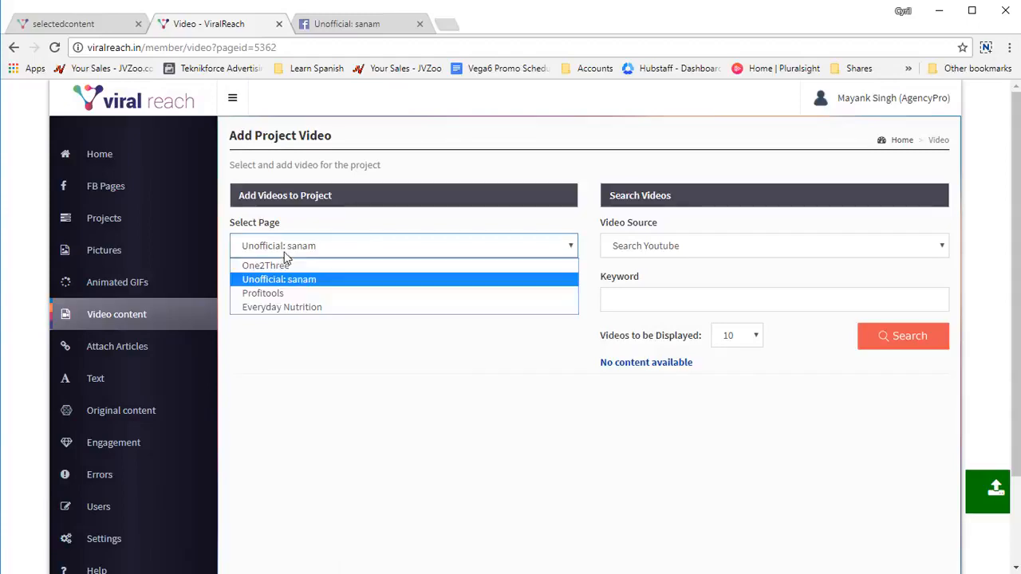
left_click(285, 252)
left_click(106, 249)
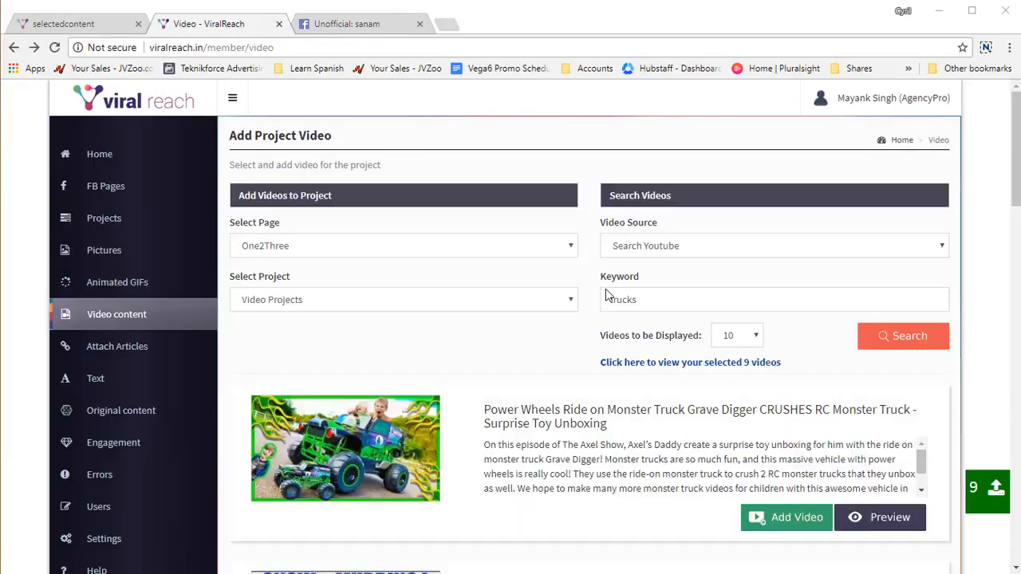
Step: Browse the truck video results and try to add the DAF New CF and XF 'International Truck of the Year 2018' video
scroll(645, 319, "down", 1)
scroll(664, 259, "down", 3)
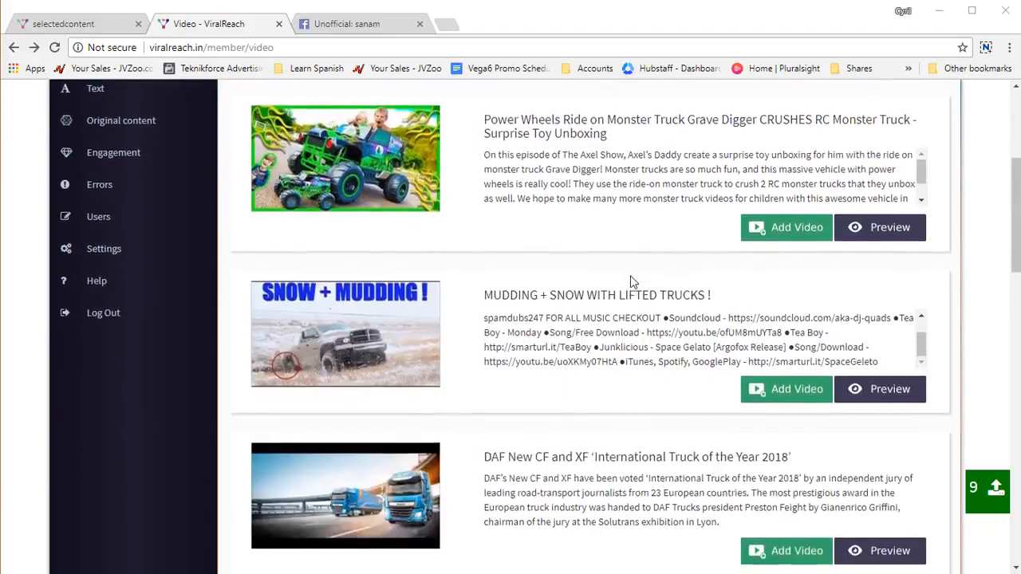
scroll(630, 281, "down", 2)
scroll(632, 282, "down", 5)
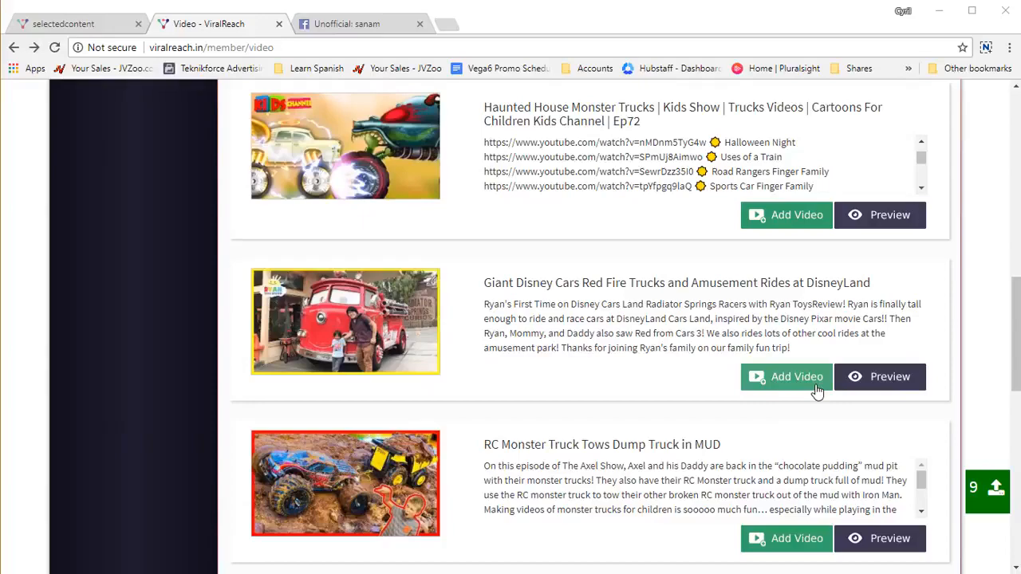
scroll(786, 319, "up", 5)
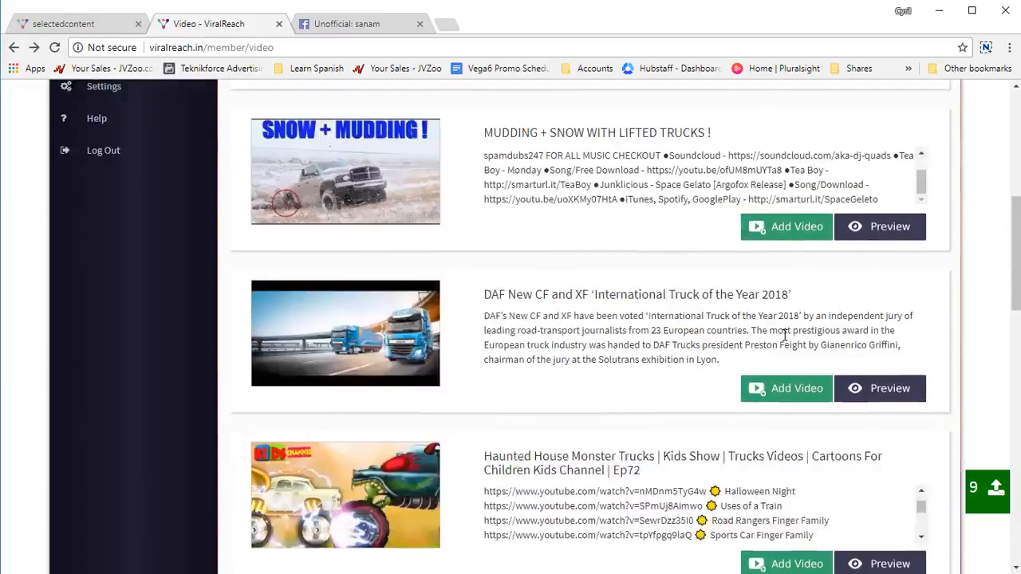
left_click(789, 393)
left_click(519, 404)
scroll(765, 342, "up", 5)
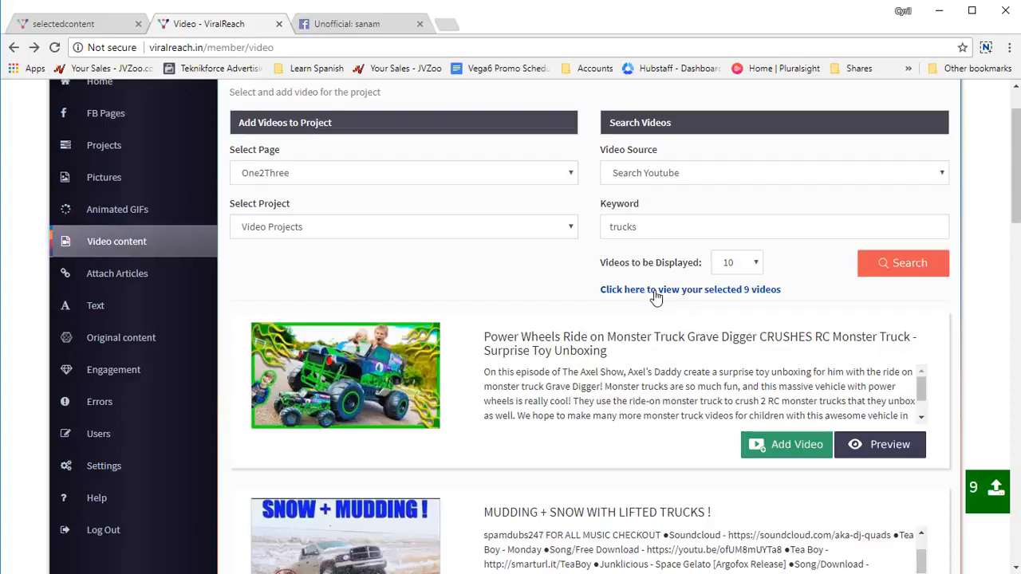
left_click(655, 296)
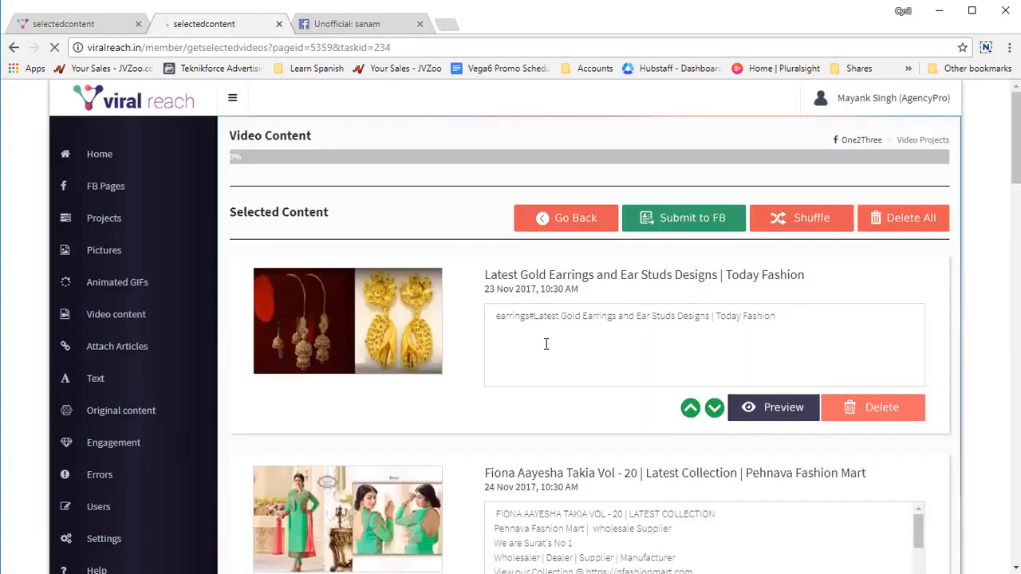
left_click(544, 365)
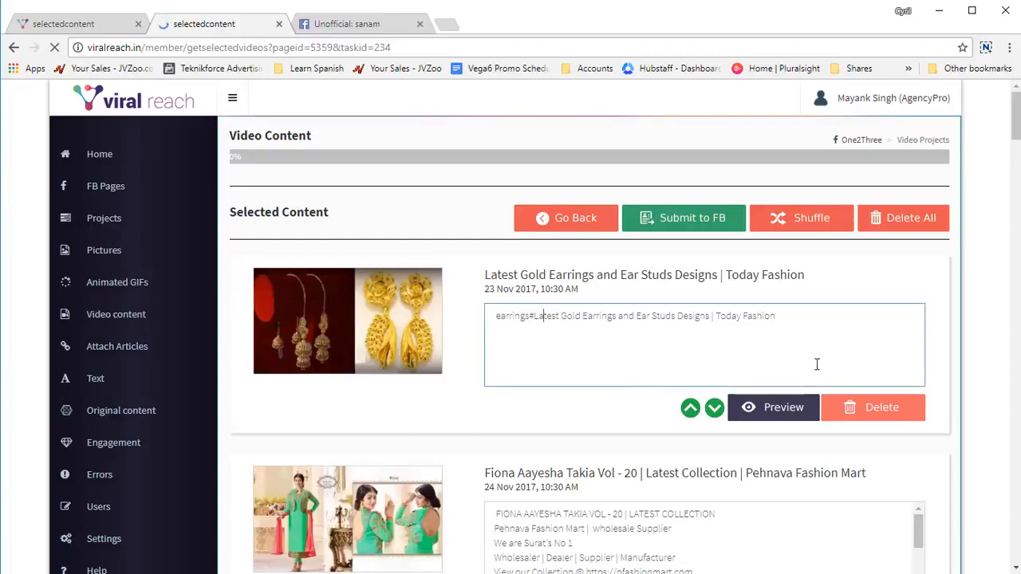
left_click_drag(765, 280, 376, 261)
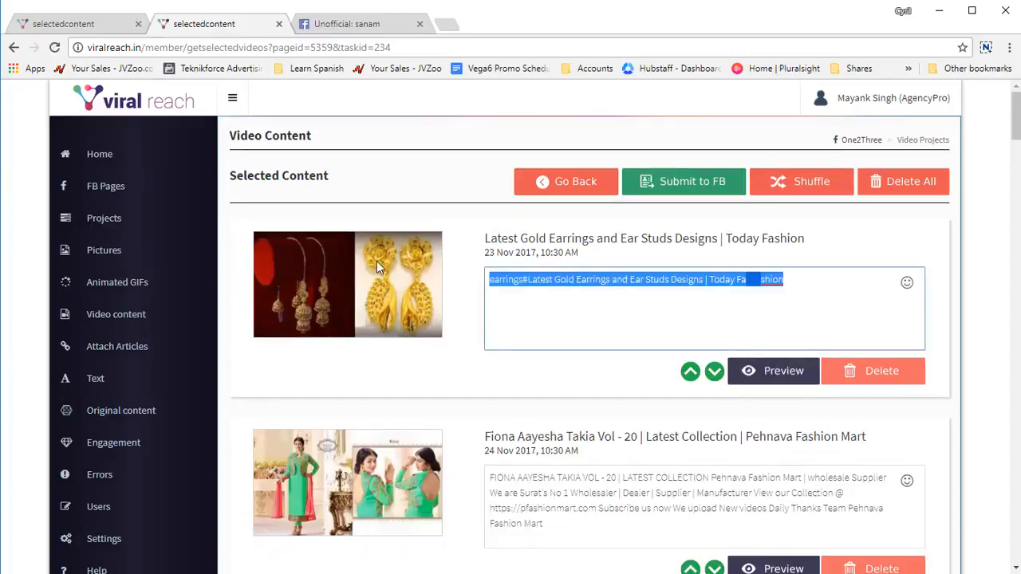
type("Click here ")
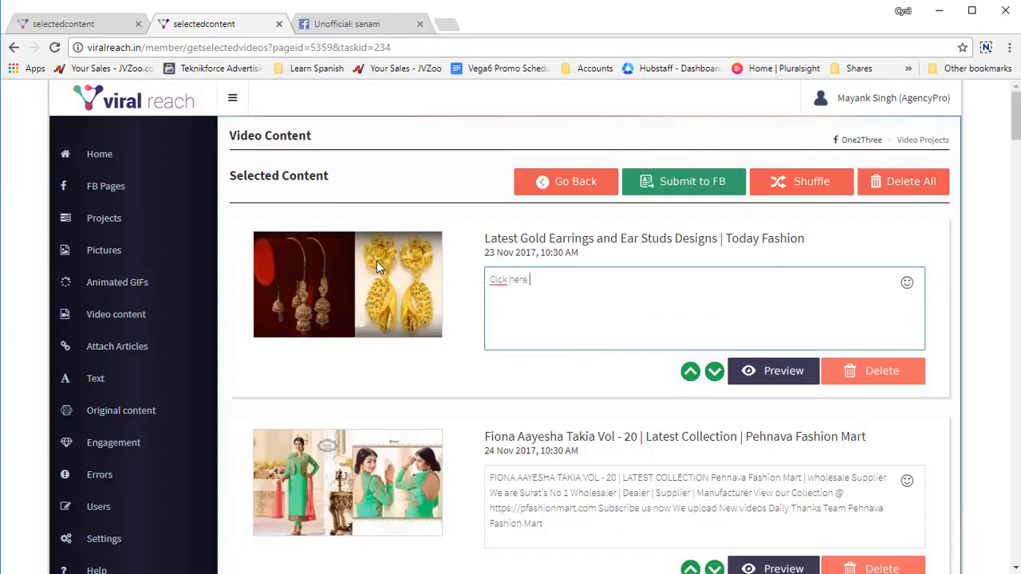
type("to seee my")
key("Left")
key("BackSpace")
key("Left")
key("Left")
key("Left")
key("Left")
key("Left")
key("Left")
key("Left")
key("Left")
key("Left")
key("Left")
key("Left")
key("Left")
key("Left")
key("Left")
type("i")
key("Right")
key("Right")
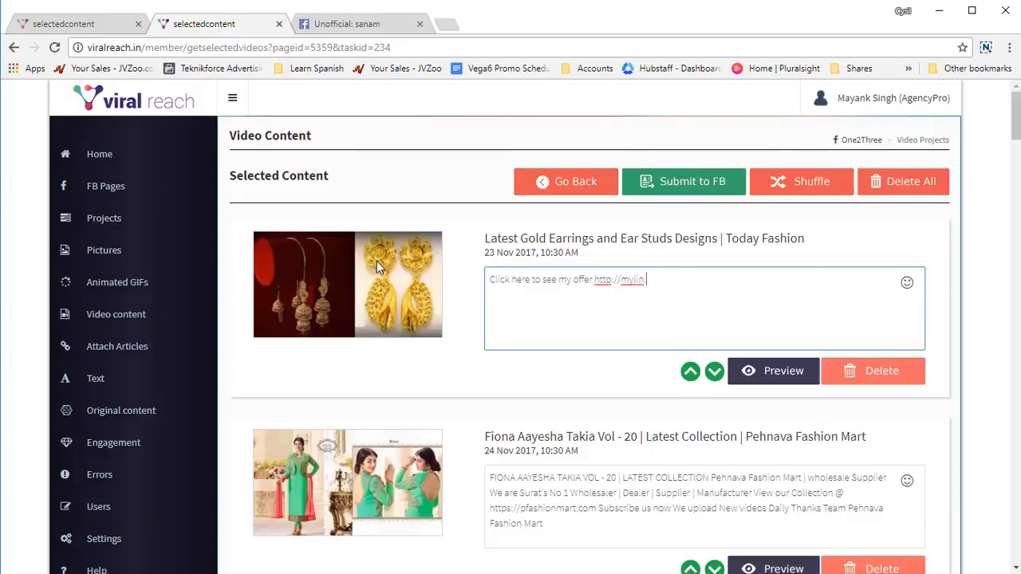
type("k.com")
Step: Copy the earrings video's offer text over the descriptions of the Pehnava Fashion Mart collection video and the henna full hand design video
key("ctrl+a")
key("ctrl+c")
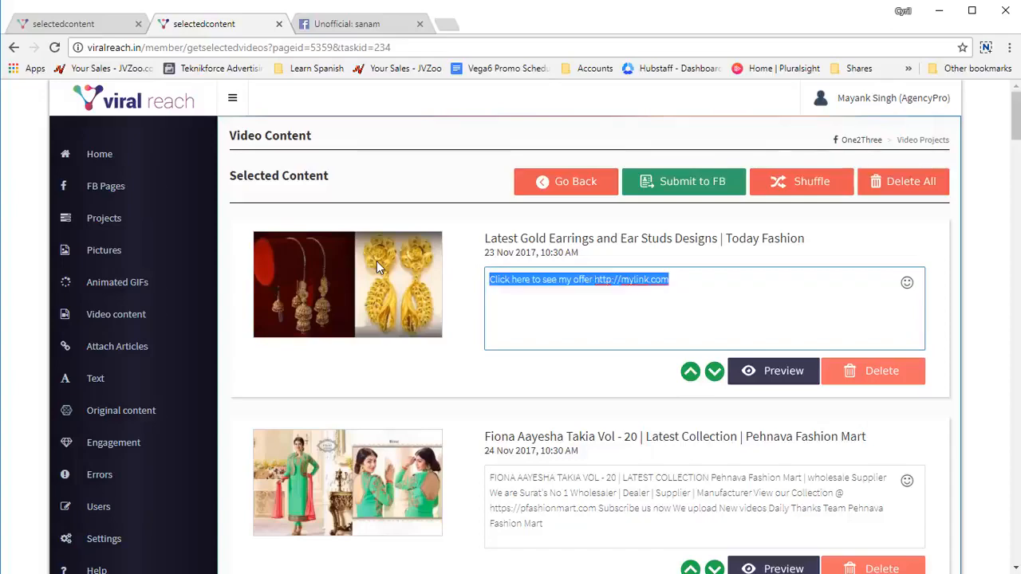
left_click(536, 510)
key("ctrl+a")
key("ctrl+v")
scroll(654, 449, "down", 3)
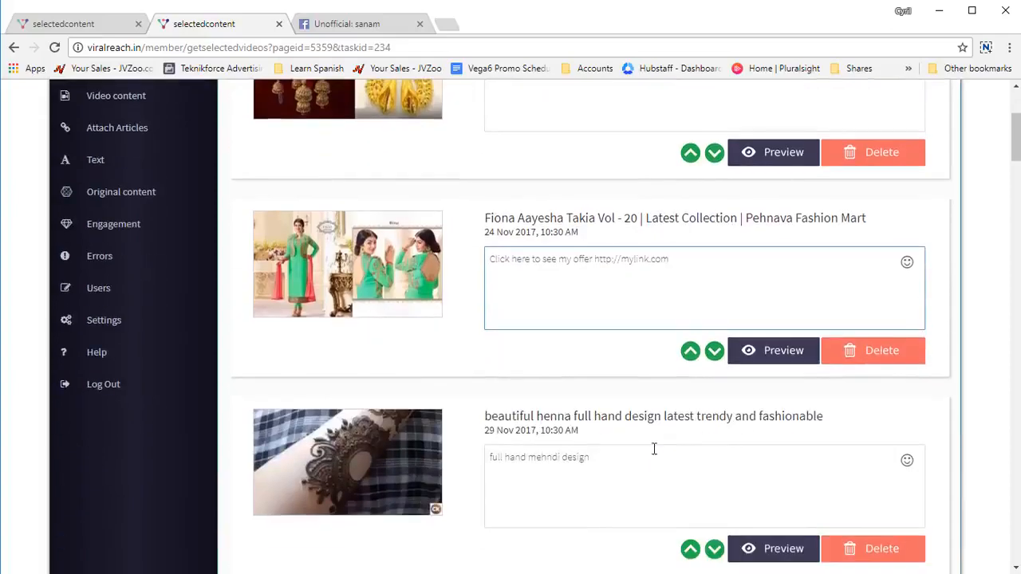
left_click(646, 446)
key("ctrl+a")
key("ctrl+v")
Step: Replace the descriptions of the "Unveil 6 Fashionable Burqa Designs" and "Fancy sarees with price 500 to 1000" videos with the copied offer text
scroll(647, 449, "down", 3)
left_click(630, 400)
key("ctrl+a")
key("ctrl+v")
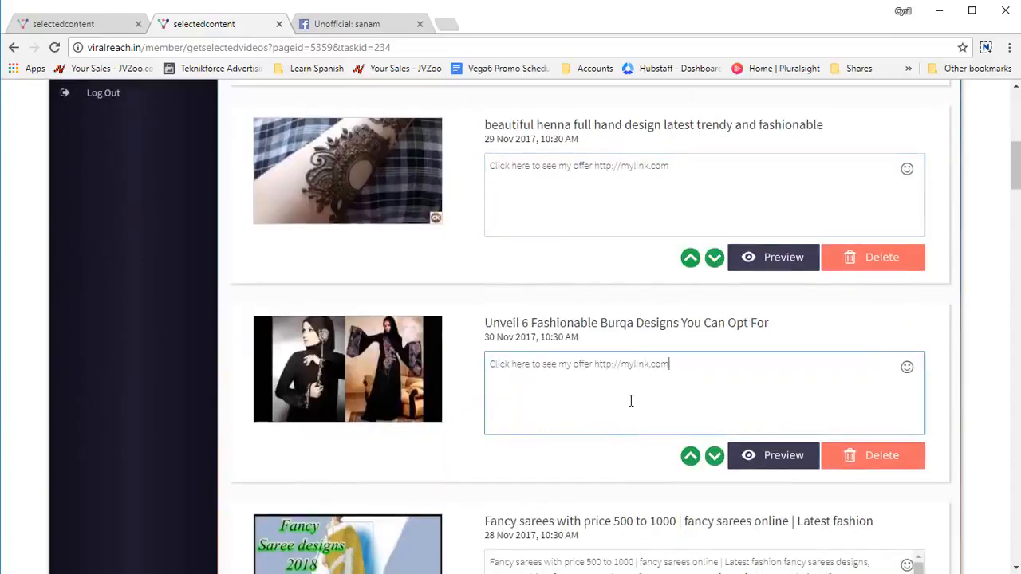
scroll(627, 394, "down", 3)
left_click(621, 311)
key("ctrl+a")
key("ctrl+v")
Step: Replace the descriptions of the Pakistani Sindhi burqa, "HOW TO TRAVEL MYANMAR" and irish crochet flower pattern videos with the copied offer text
scroll(618, 433, "down", 2)
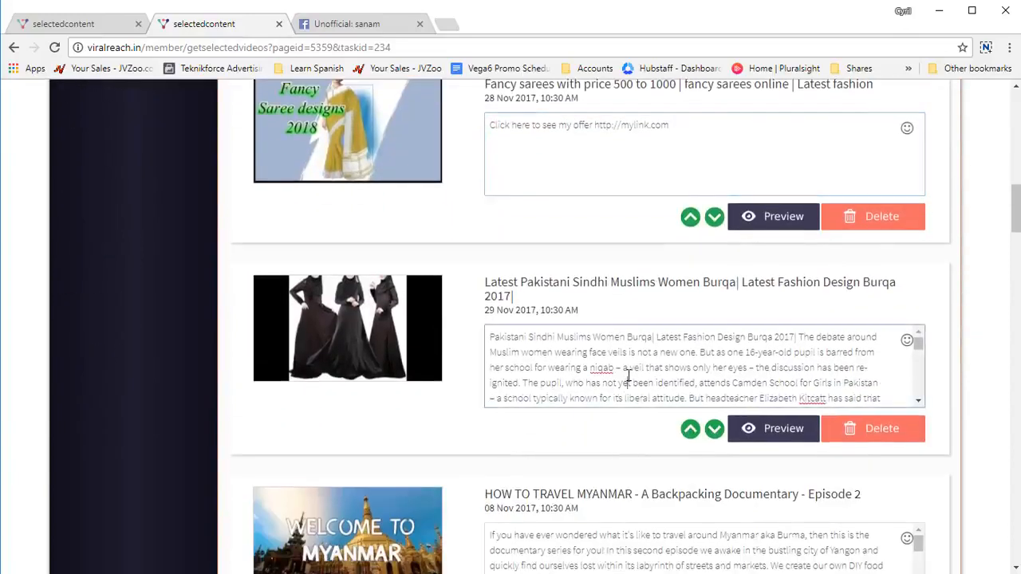
left_click(627, 376)
key("ctrl+a")
key("ctrl+v")
scroll(624, 414, "down", 3)
left_click(649, 311)
key("ctrl+a")
key("ctrl+v")
left_click(657, 442)
key("ctrl+a")
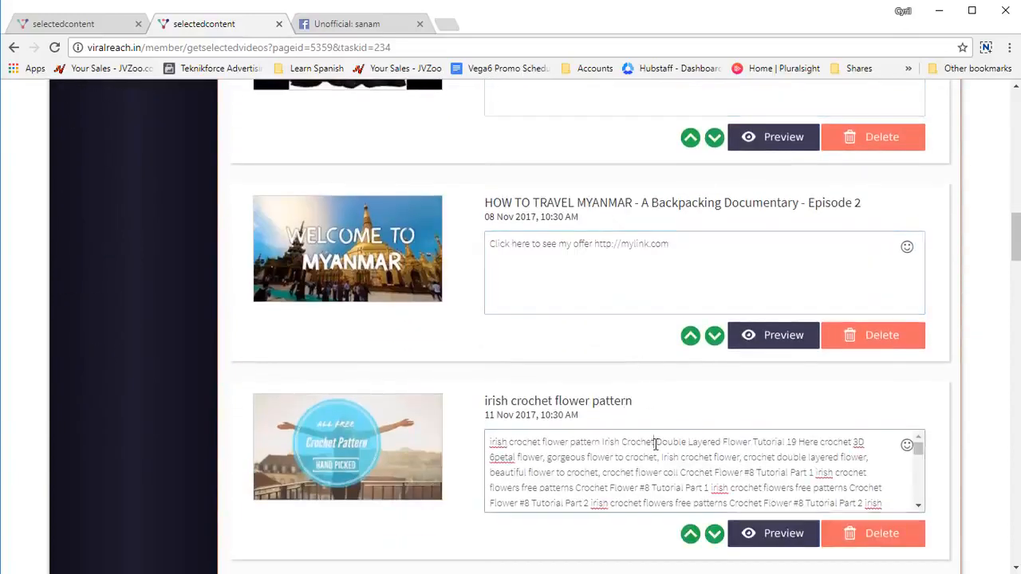
key("ctrl+v")
Step: Submit the selected videos of One2Three's Video Projects to Facebook
scroll(821, 427, "up", 5)
scroll(822, 427, "up", 10)
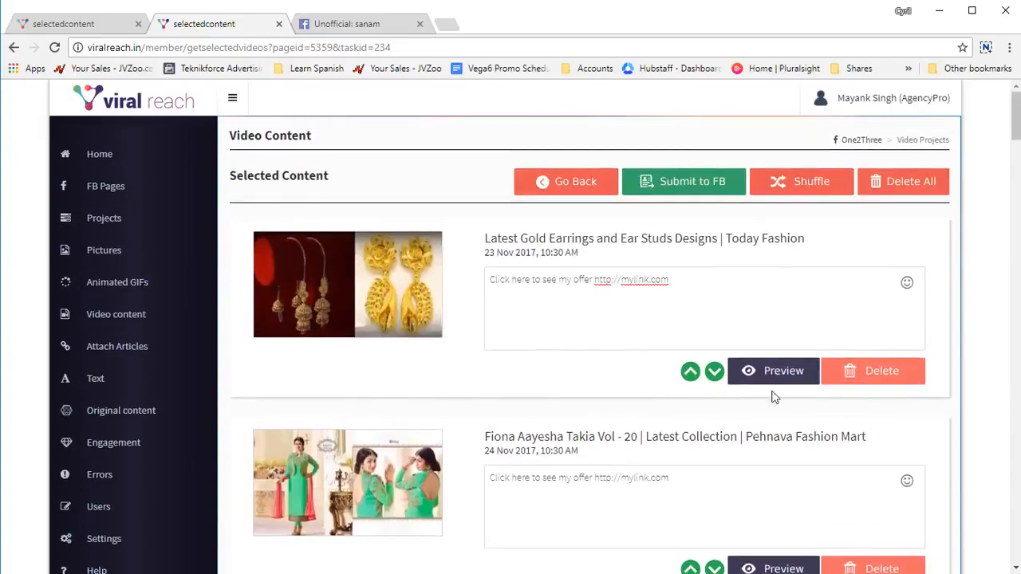
left_click(690, 199)
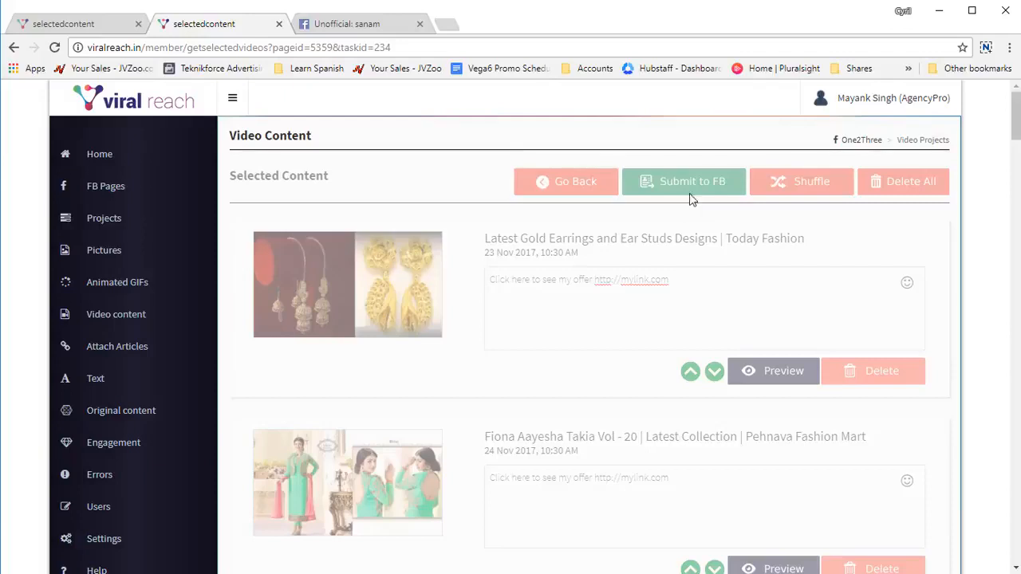
Step: Open the article attachment page and look through the Default RSS Sources, Search From Bing and RSS Feed link sources
left_click(153, 352)
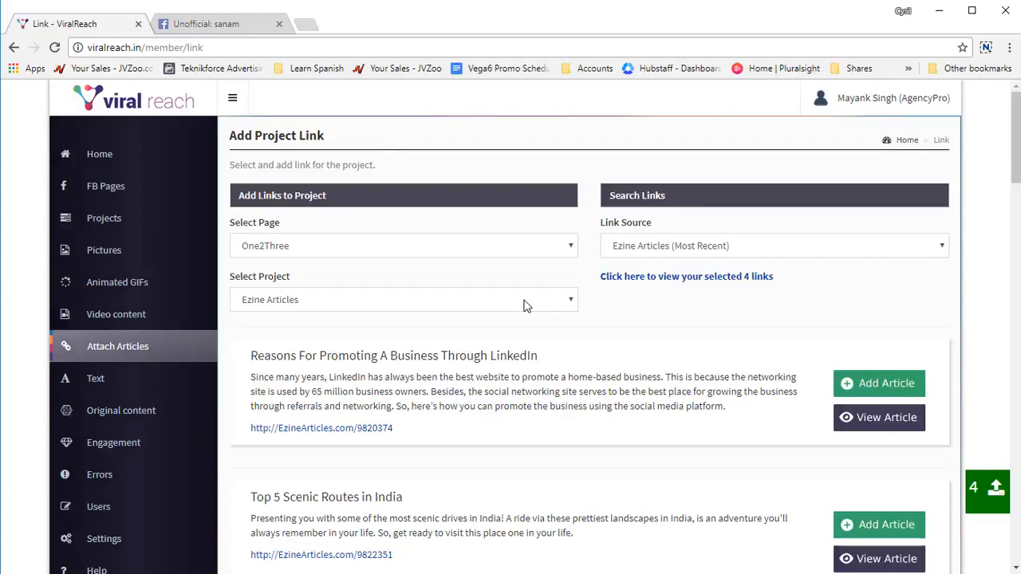
left_click(688, 252)
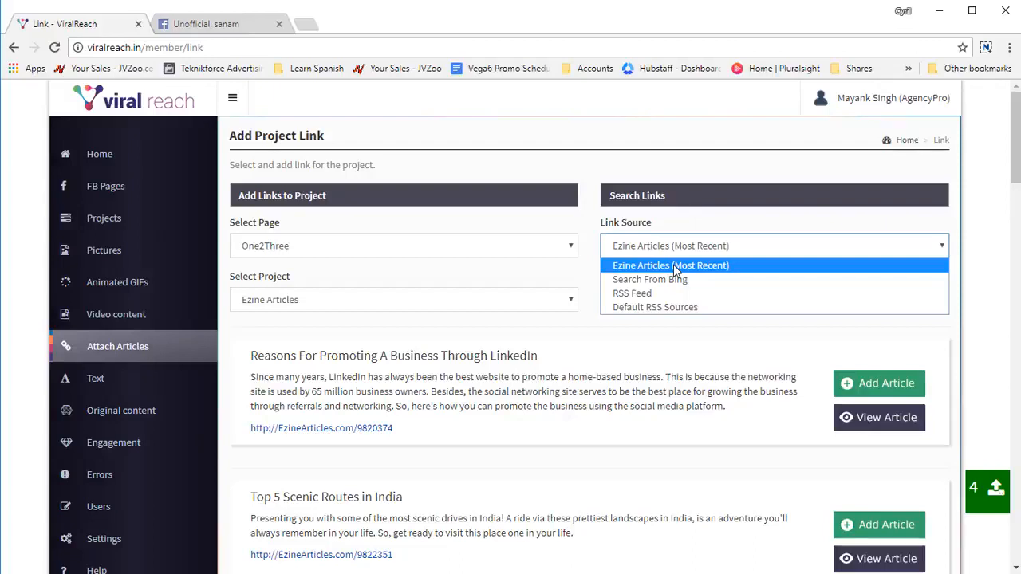
left_click(753, 308)
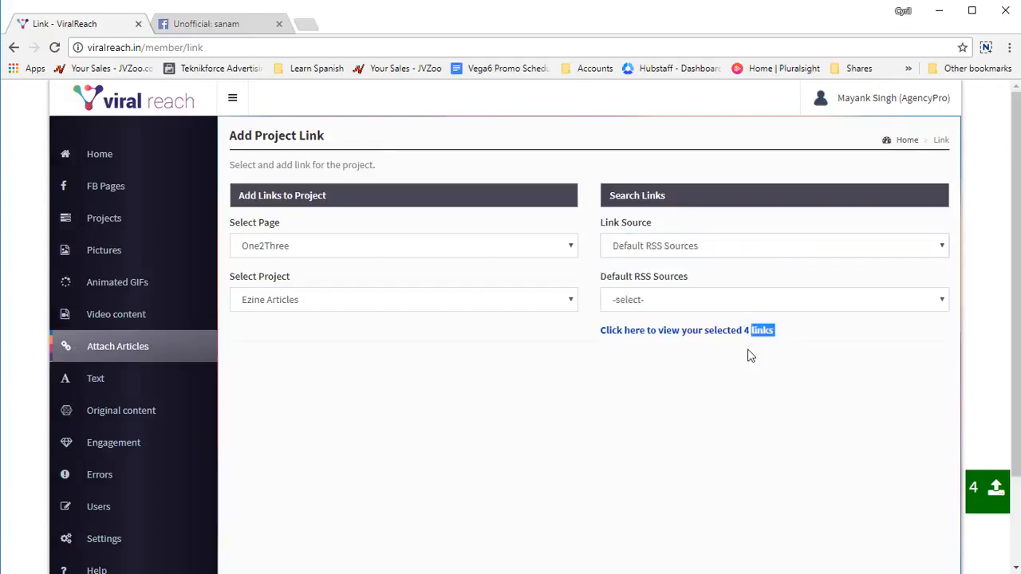
left_click(724, 258)
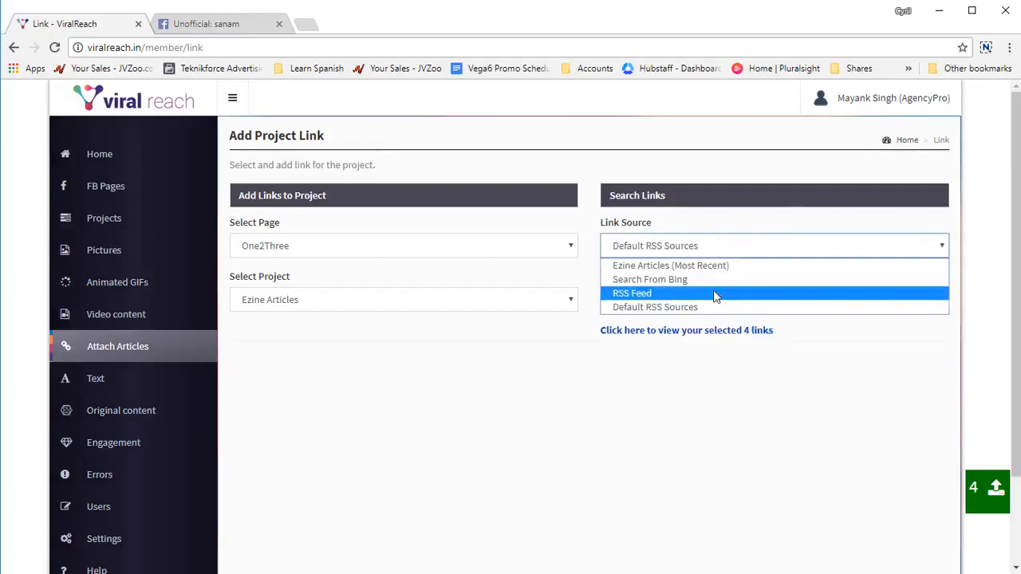
left_click(723, 279)
left_click(734, 255)
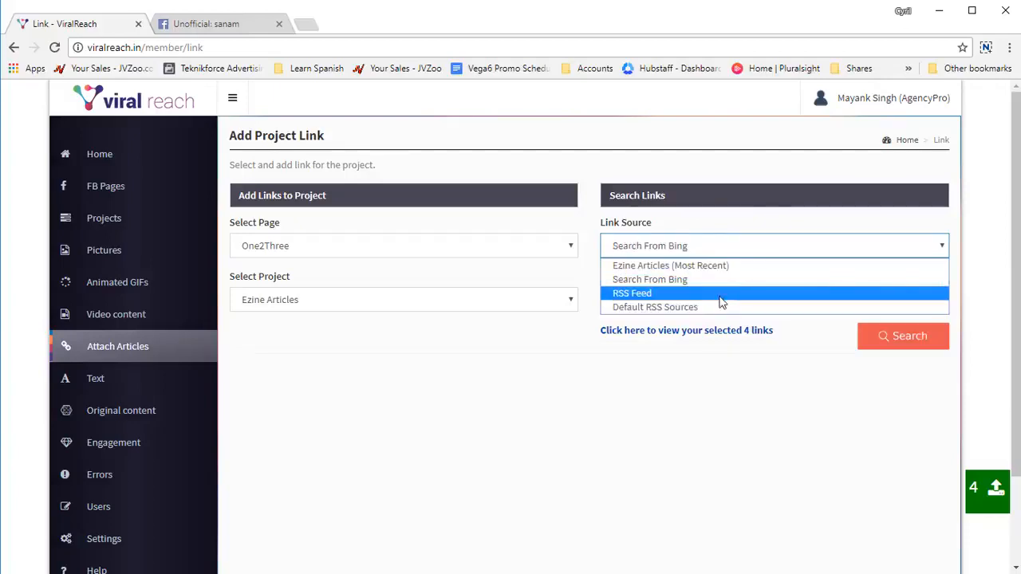
left_click(720, 296)
left_click(711, 311)
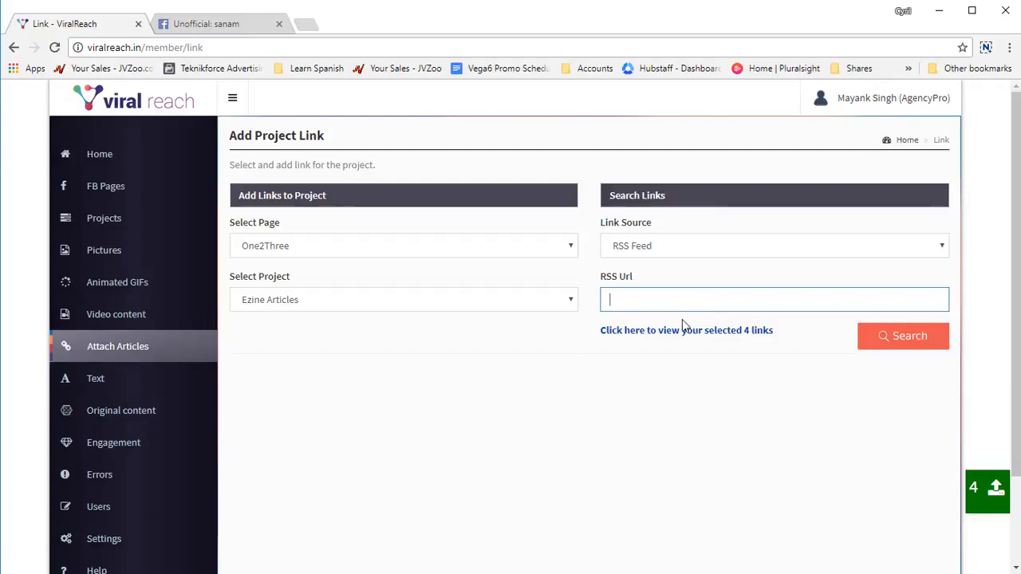
Step: Set the link source to Default RSS Sources with the News category and load the Top Stories feed
left_click(710, 249)
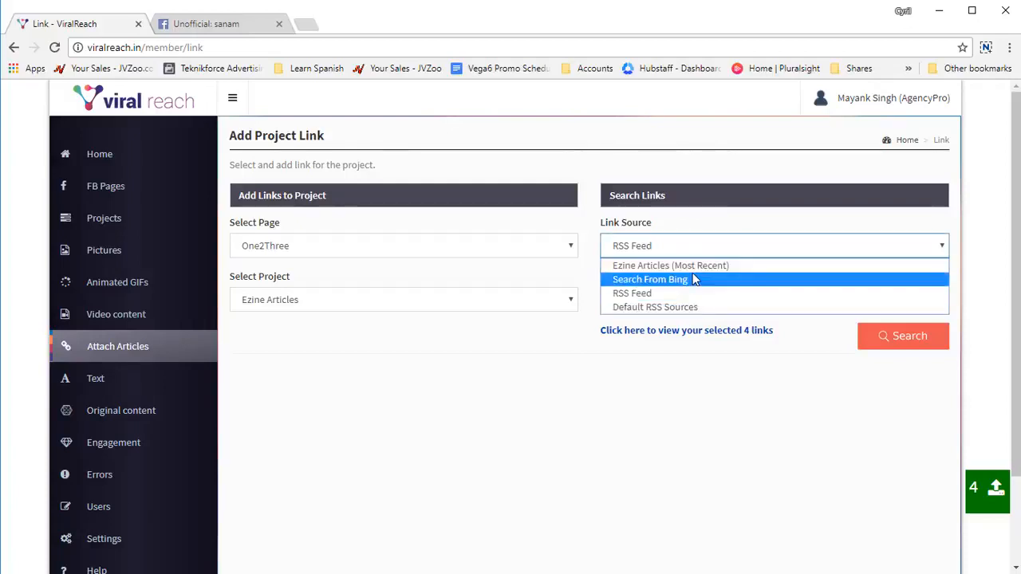
left_click(686, 307)
left_click(689, 302)
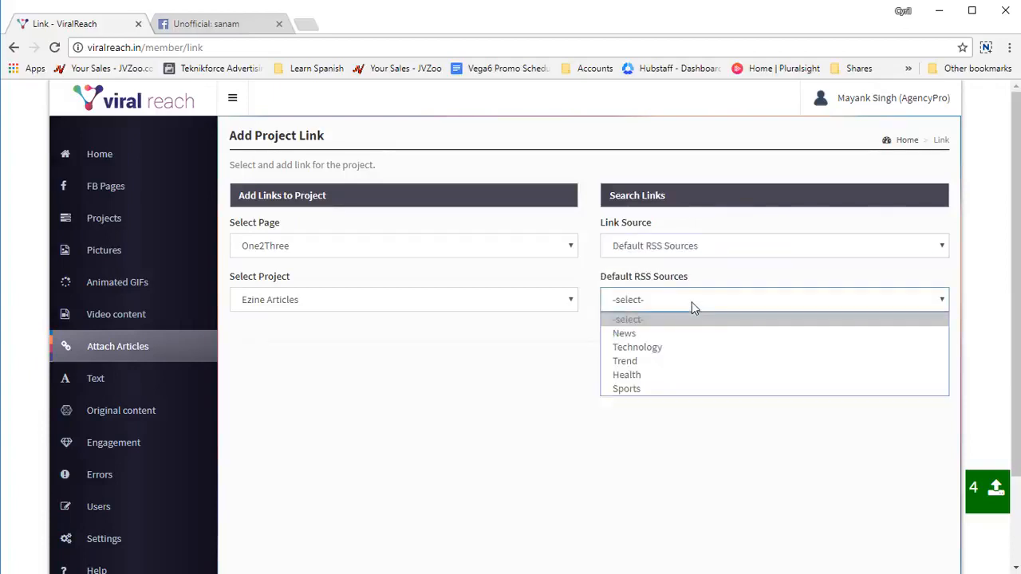
left_click(682, 335)
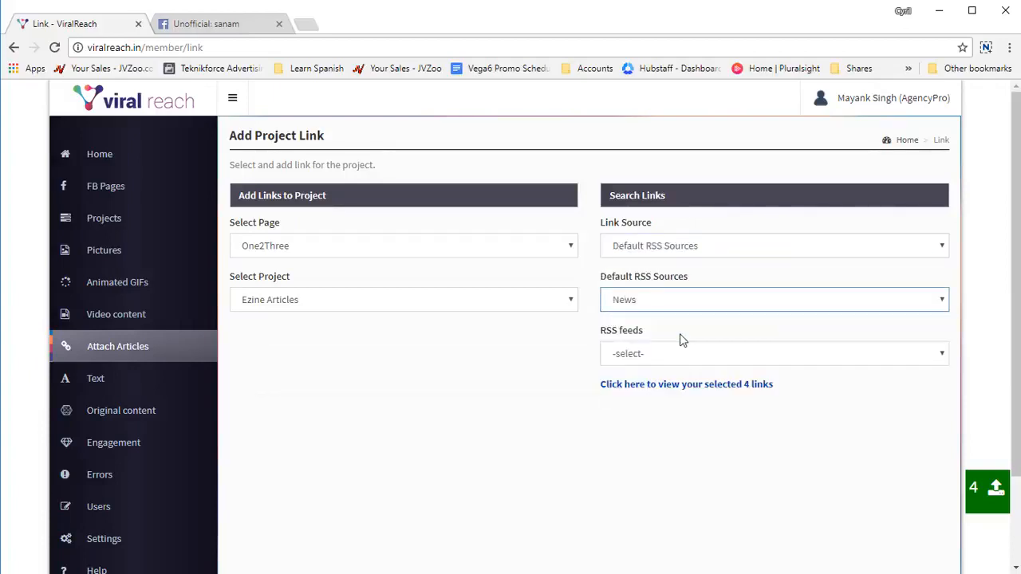
left_click(676, 355)
left_click(679, 388)
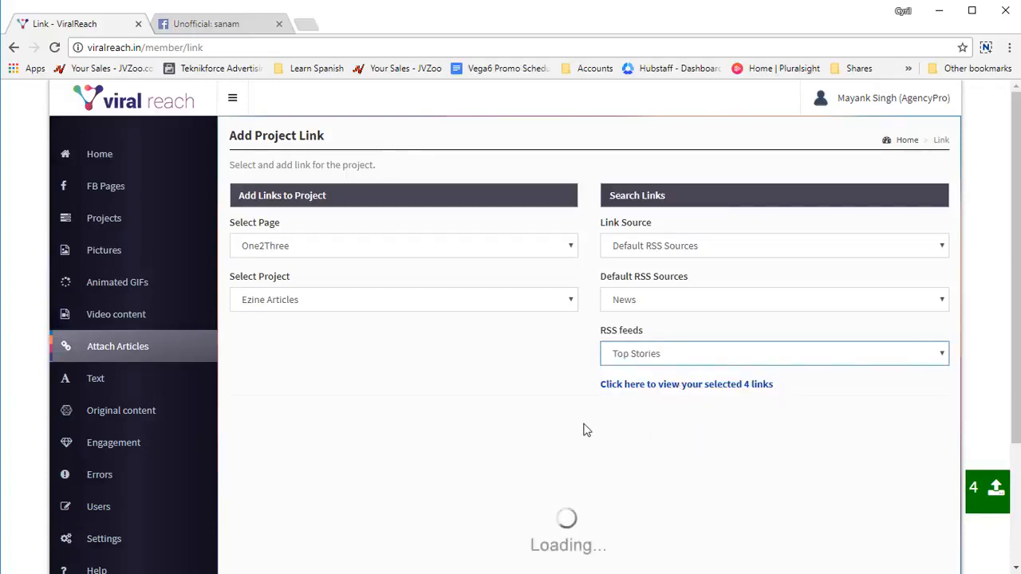
Step: Add the France media attacker, Hadiya airport, Nitish Kumar Gujarat election, Assam Chief Minister and Chai-Wala jibe articles to One2Three's Ezine Articles project
scroll(1003, 561, "down", 3)
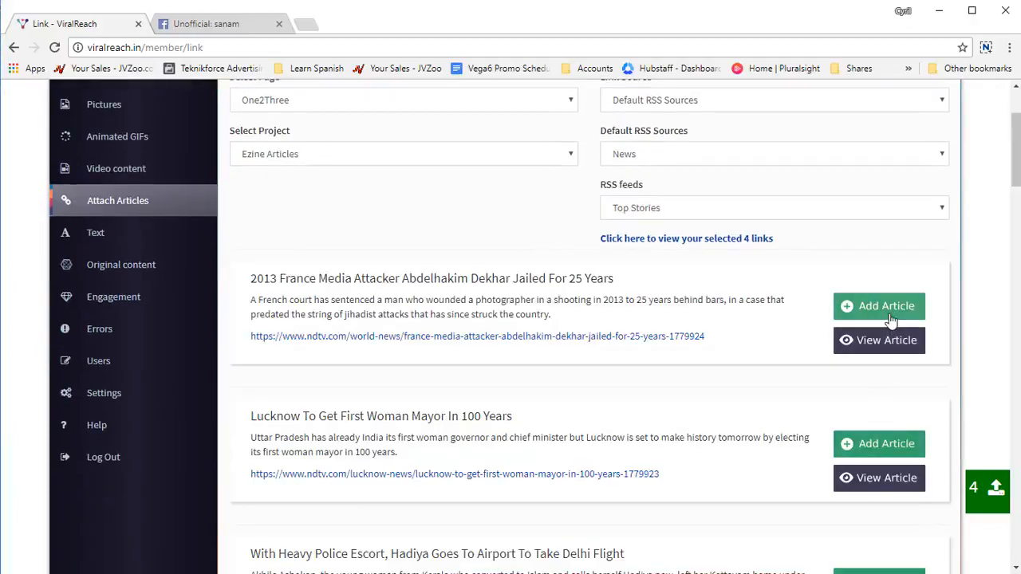
left_click(891, 319)
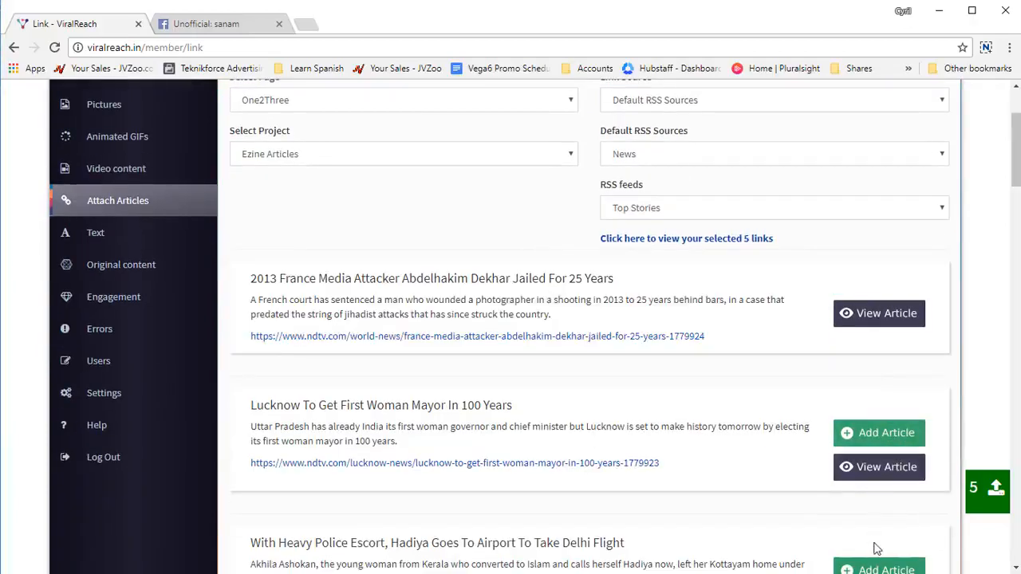
left_click(877, 568)
scroll(882, 550, "down", 4)
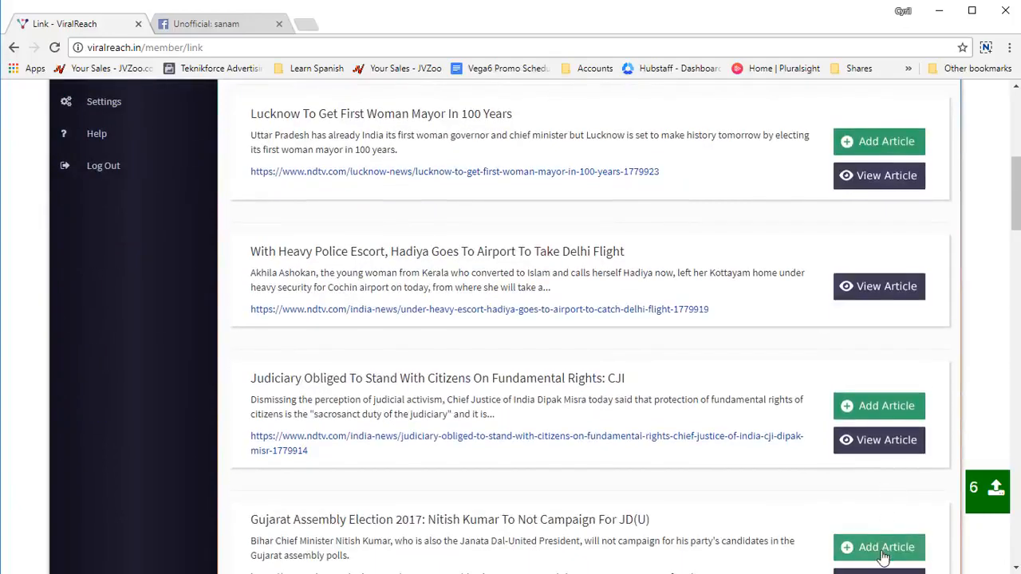
left_click(883, 550)
scroll(881, 543, "down", 3)
scroll(885, 535, "down", 3)
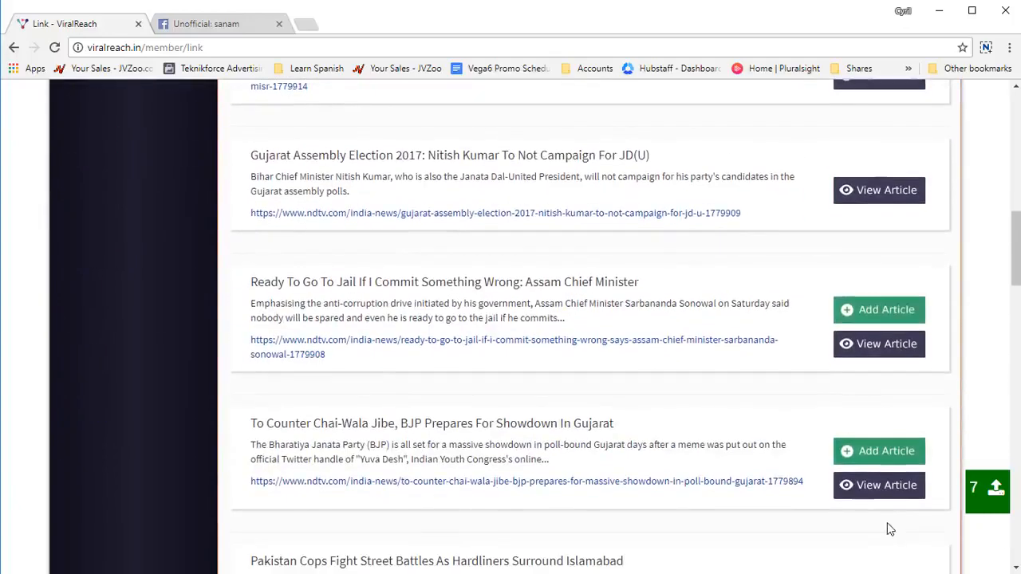
left_click(882, 453)
Step: Review the selected links of the Ezine Articles project and submit them to Facebook
scroll(827, 471, "up", 10)
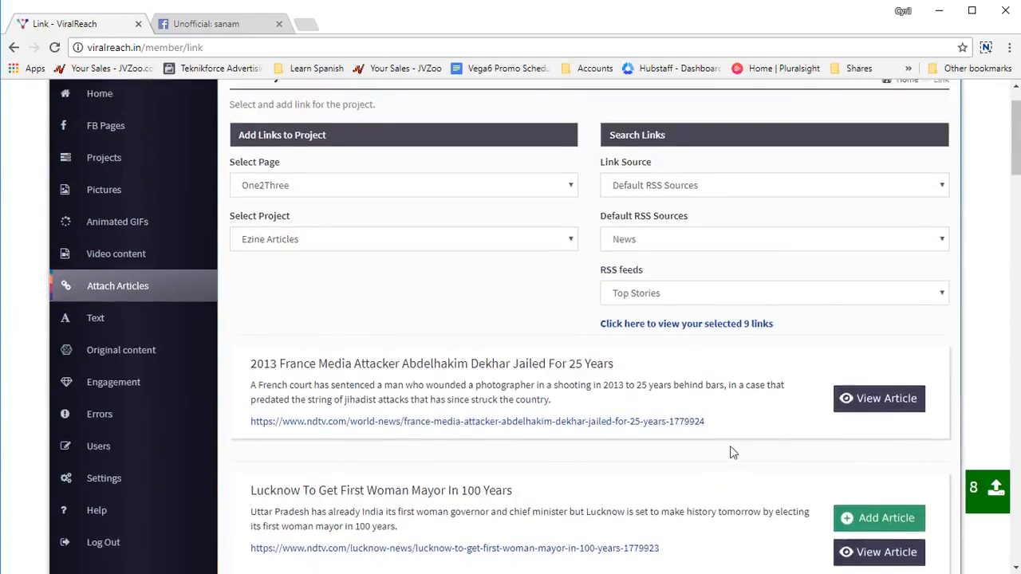
scroll(730, 446, "up", 1)
left_click(722, 386)
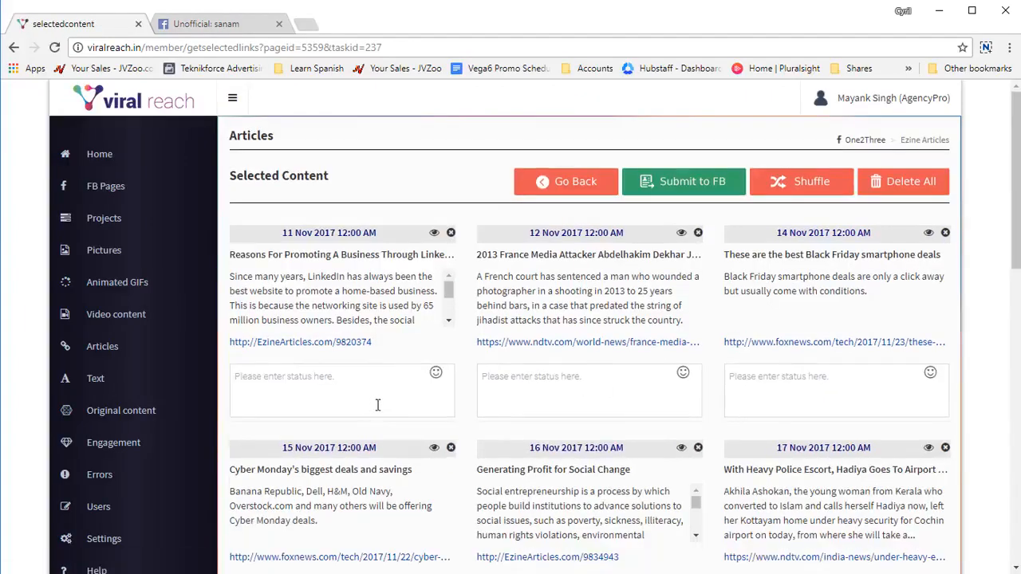
scroll(668, 326, "down", 6)
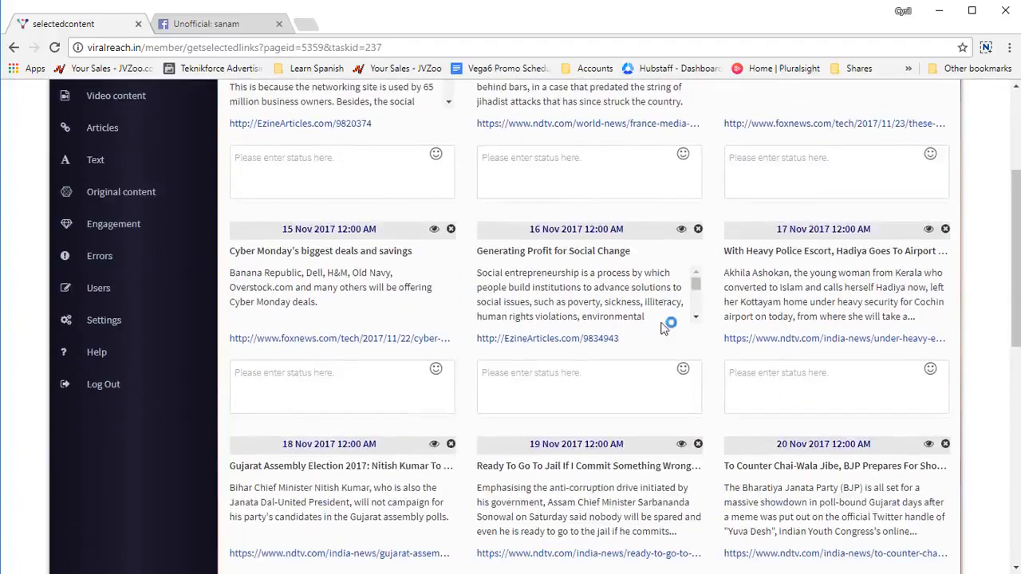
scroll(558, 410, "down", 4)
scroll(556, 414, "up", 10)
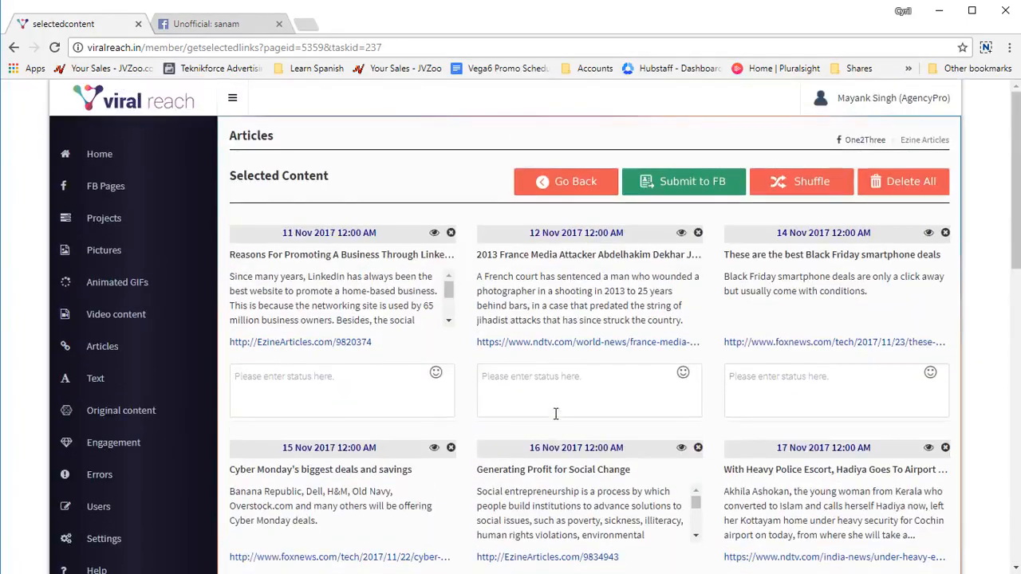
scroll(556, 414, "down", 1)
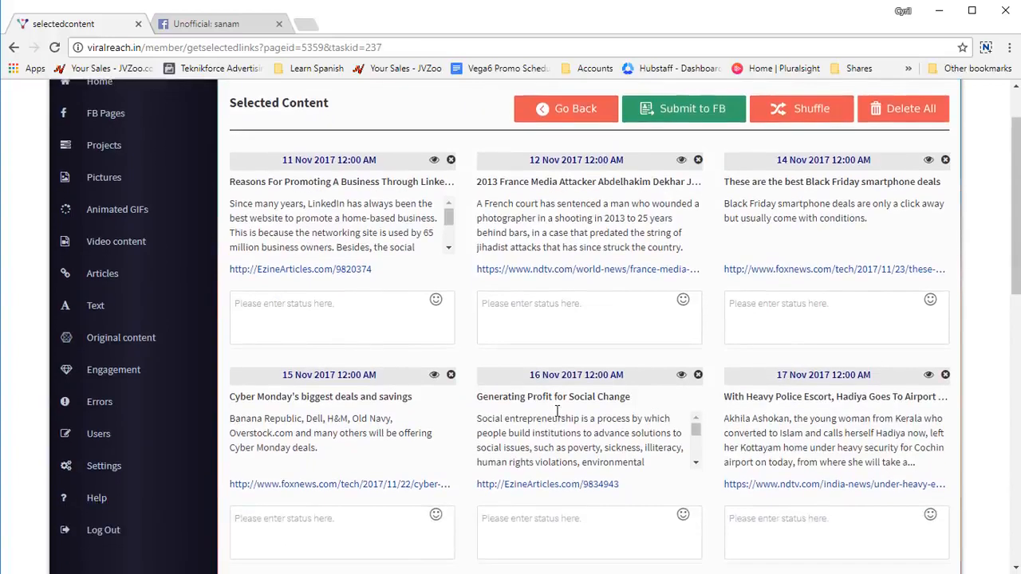
scroll(556, 414, "up", 1)
left_click(718, 186)
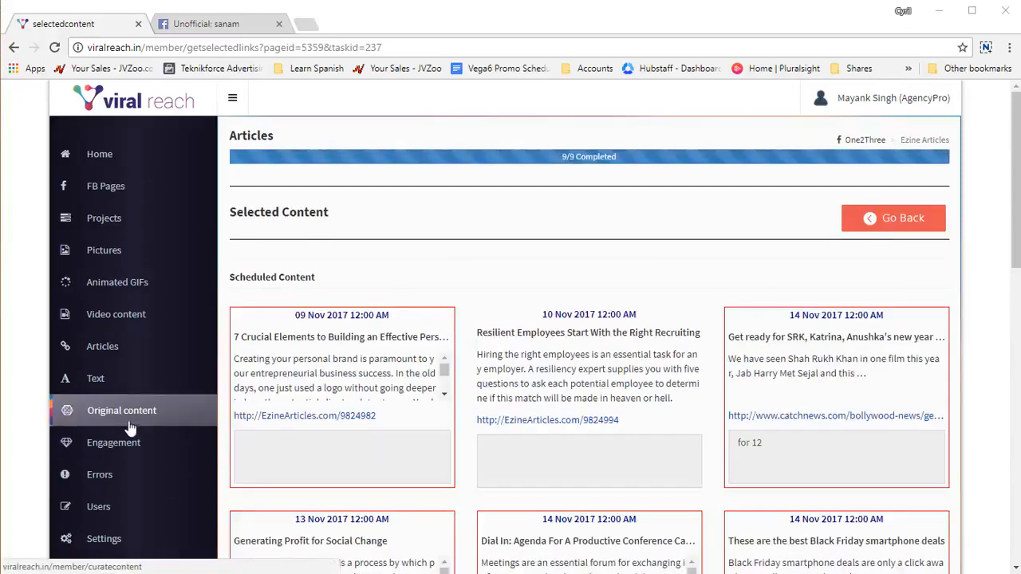
Step: Open the original content page, set the content source to Enter Link, and examine the link details form and posting preview
left_click(131, 428)
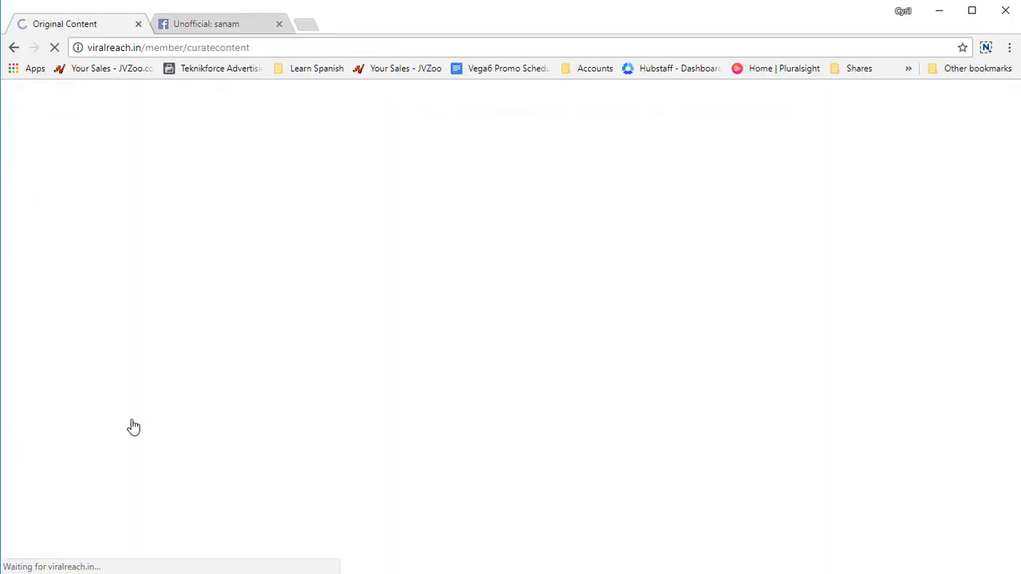
left_click(786, 248)
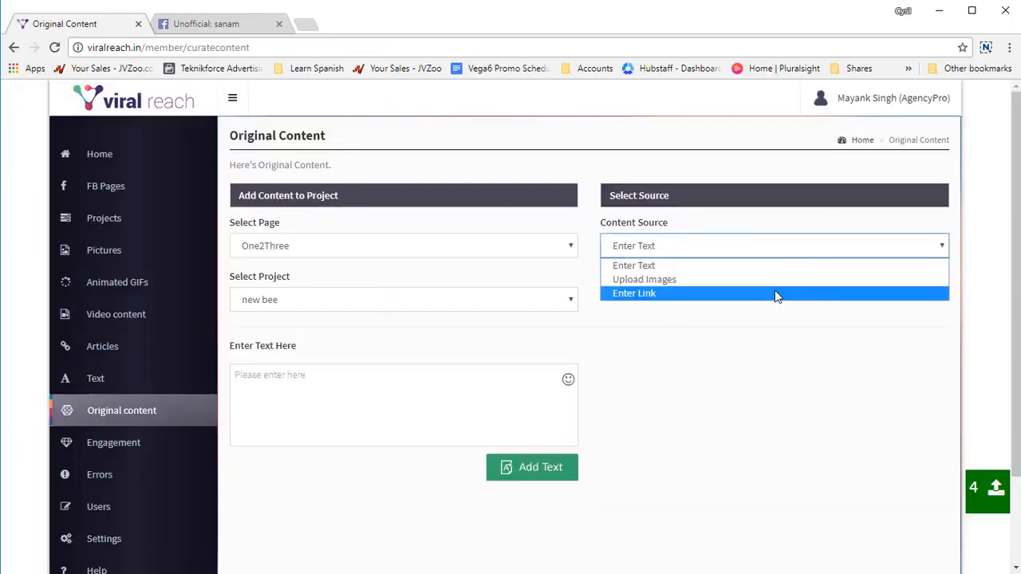
left_click(776, 293)
left_click(779, 252)
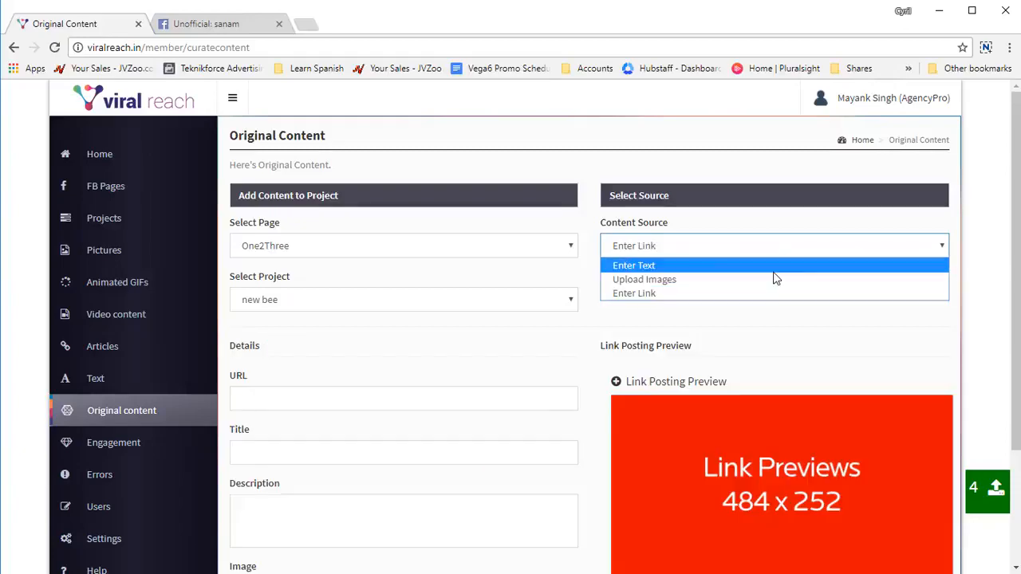
left_click(771, 294)
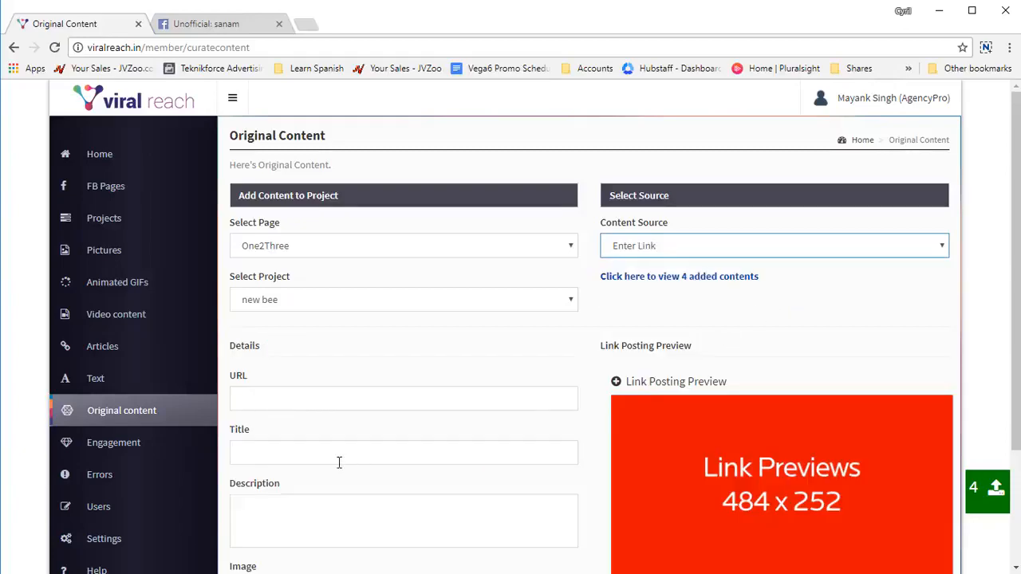
scroll(358, 421, "down", 3)
scroll(497, 559, "up", 3)
scroll(453, 465, "down", 2)
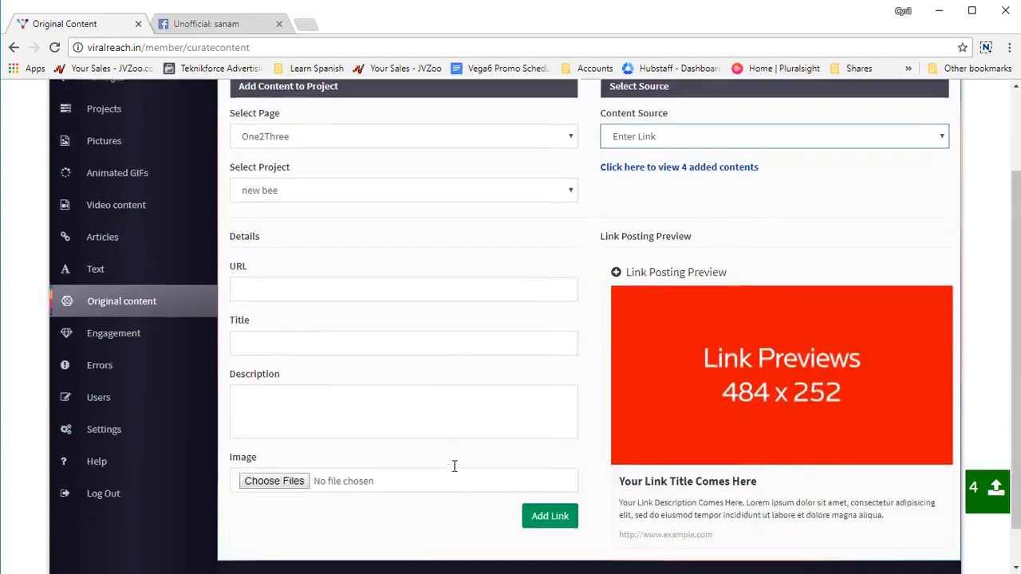
scroll(491, 471, "up", 2)
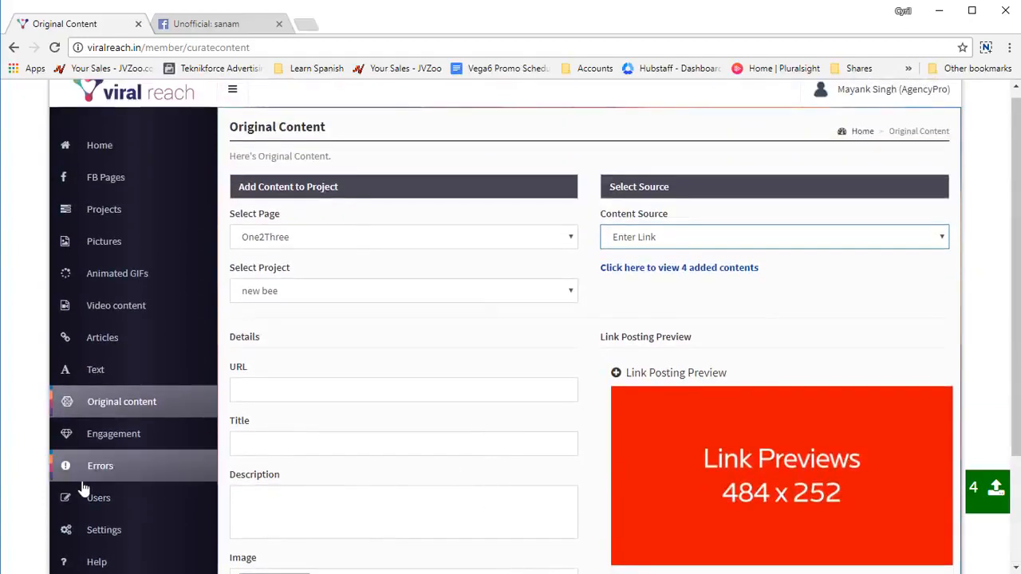
Step: Open the engagement log for One2Three and examine the project charts and each post's reach, reaction and click counts
left_click(140, 434)
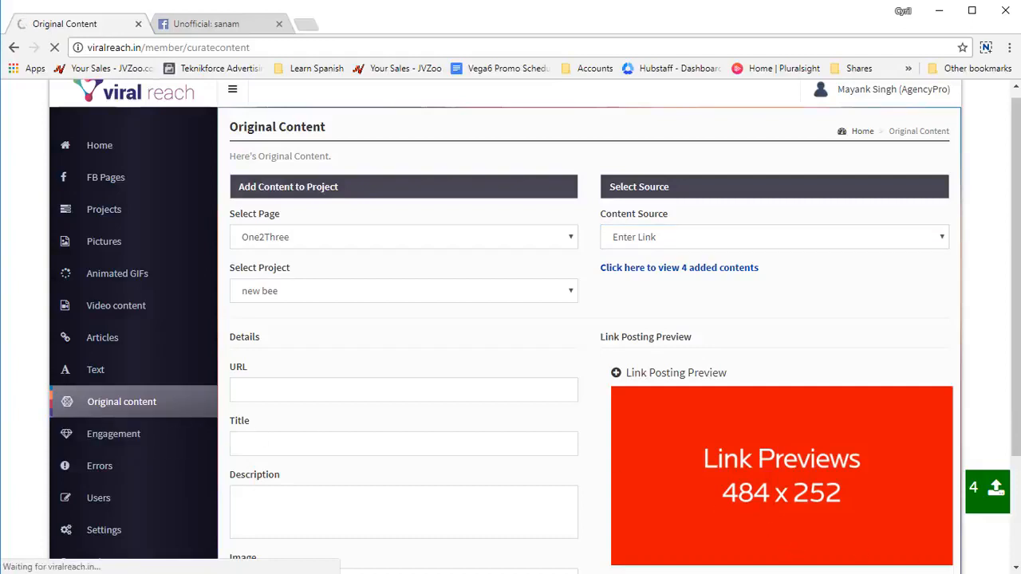
scroll(654, 430, "down", 3)
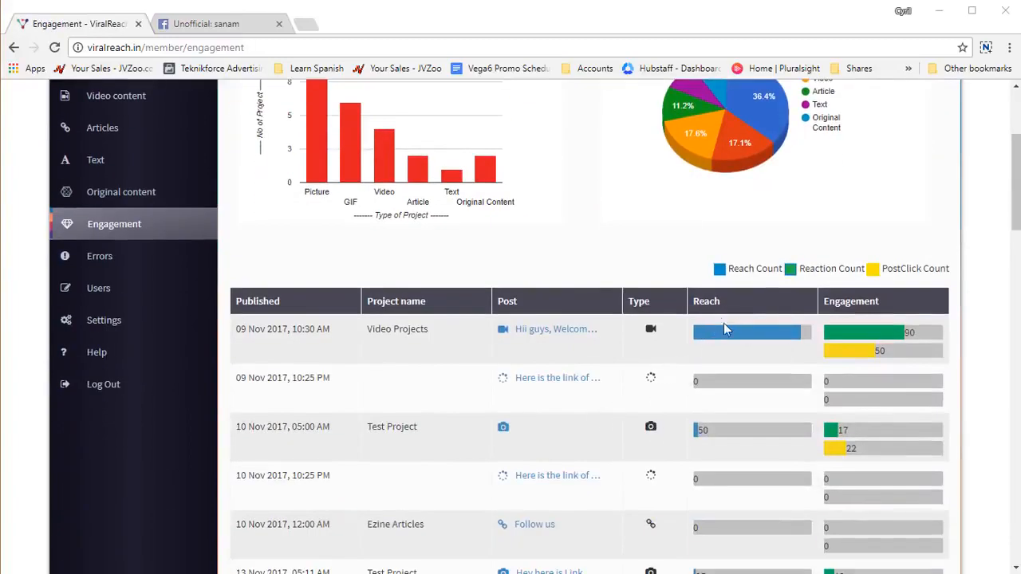
mouse_move(891, 341)
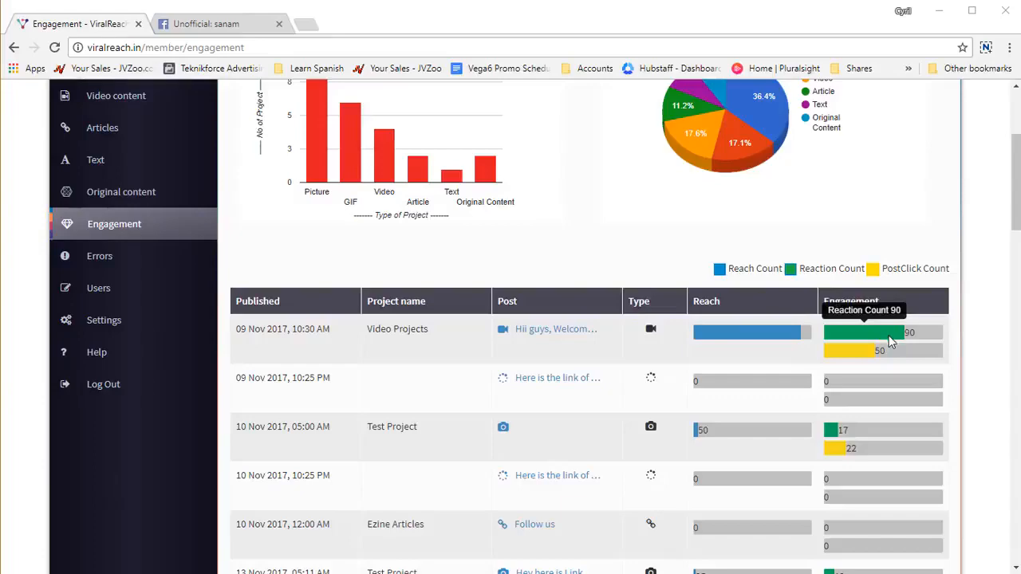
scroll(618, 396, "down", 10)
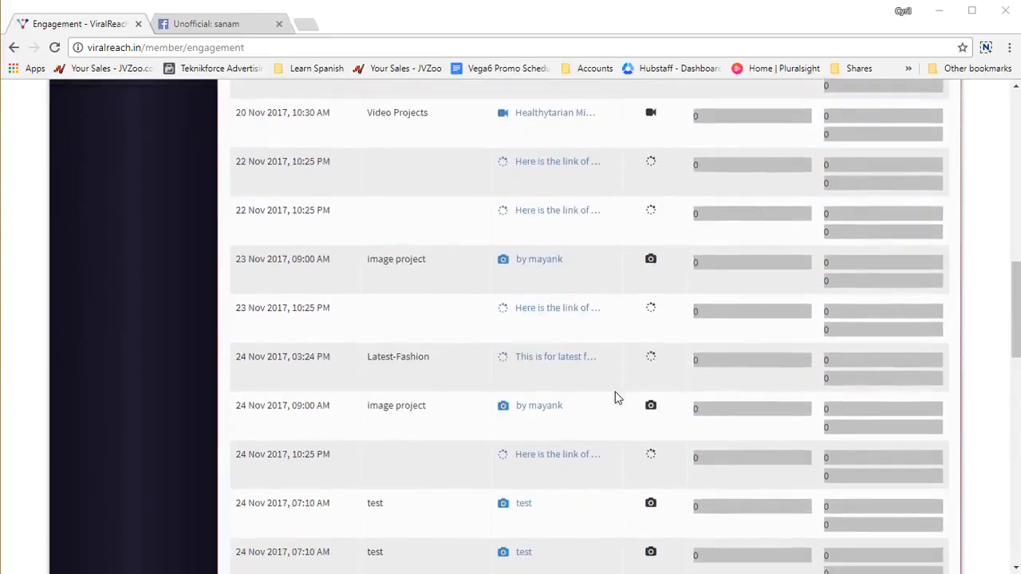
scroll(614, 396, "up", 15)
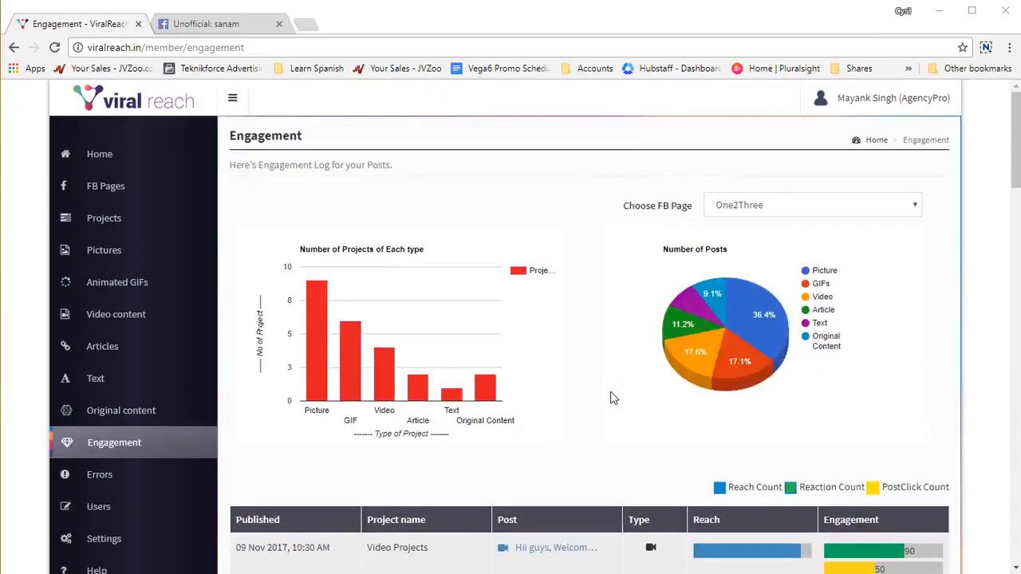
scroll(613, 397, "down", 2)
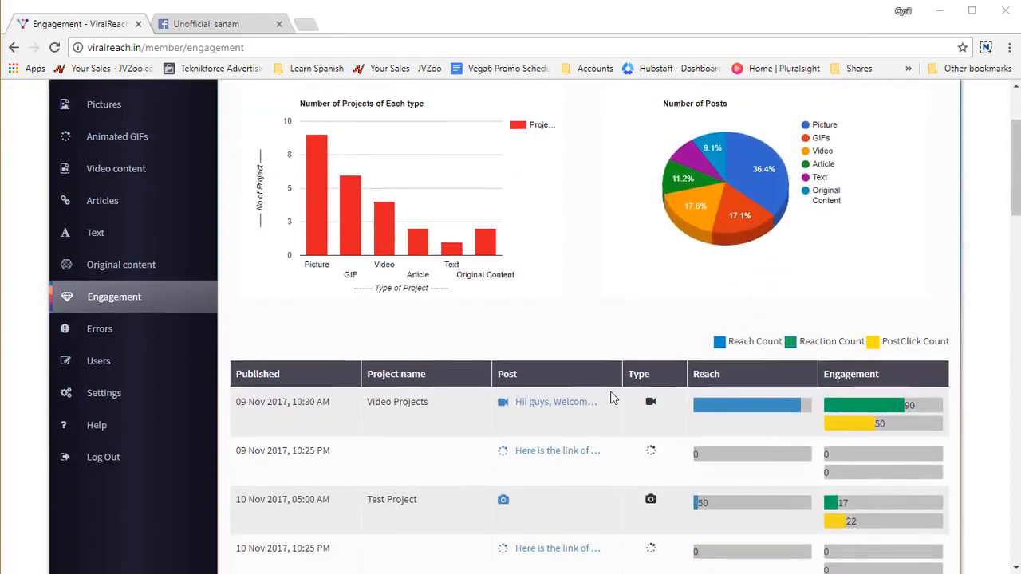
scroll(613, 397, "up", 1)
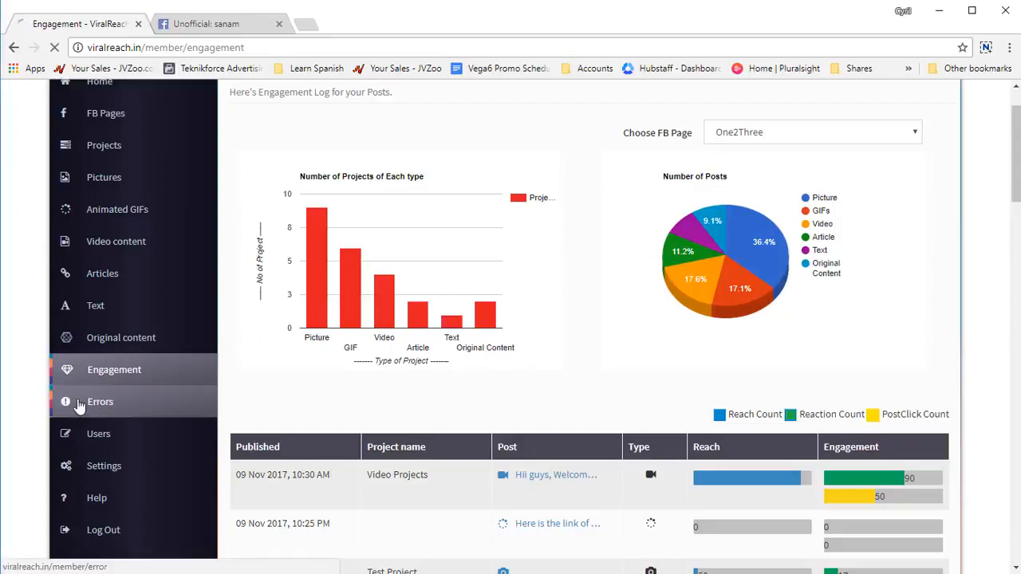
Step: Examine the list of posting errors, and open and look over the list of created users
left_click(79, 406)
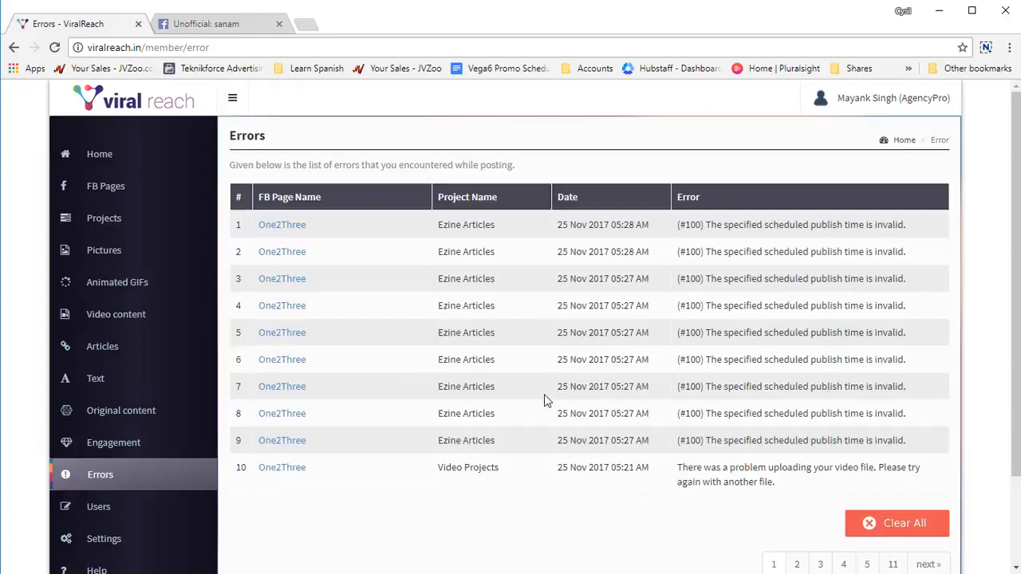
left_click(178, 515)
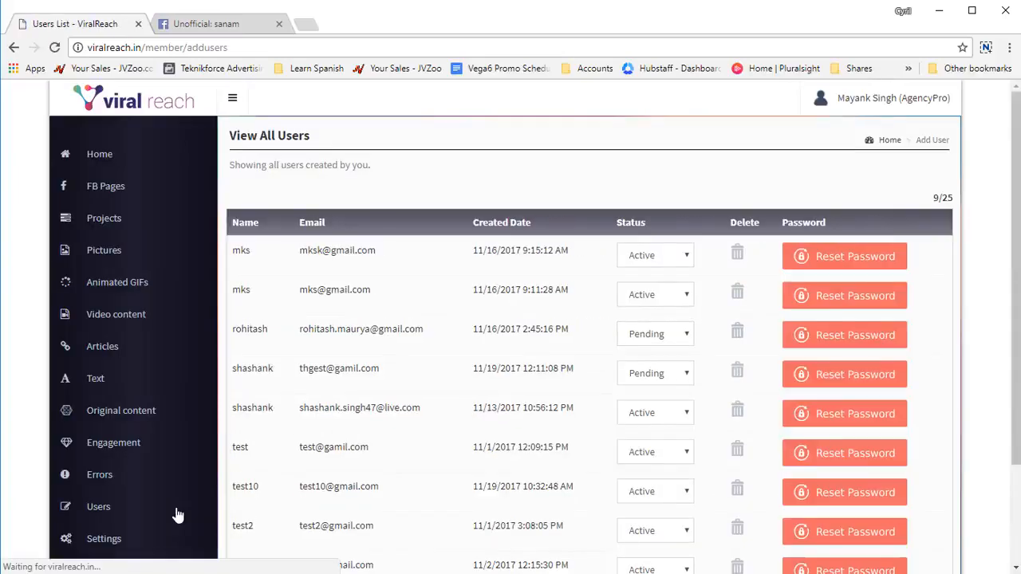
scroll(478, 386, "down", 3)
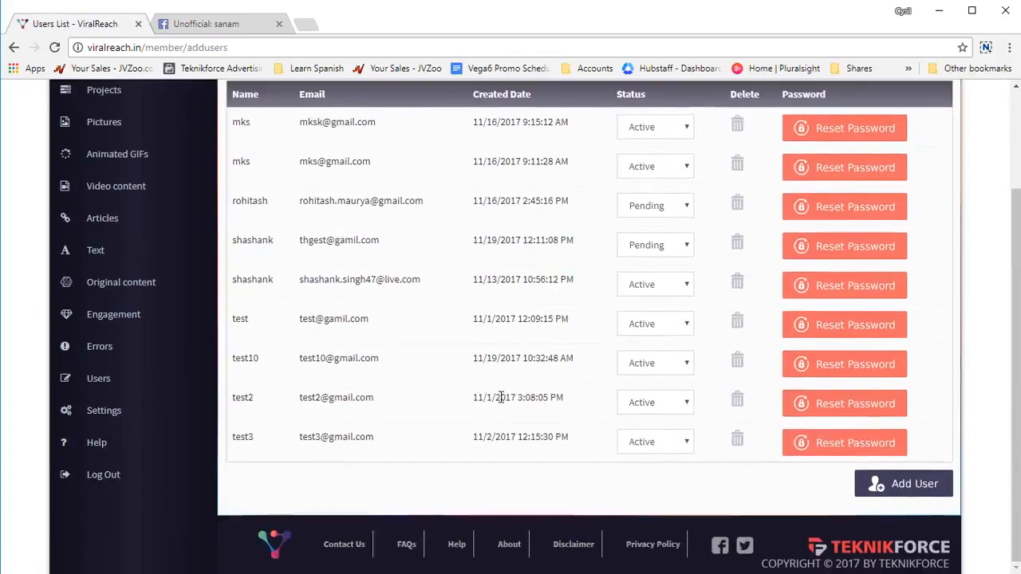
scroll(500, 396, "up", 3)
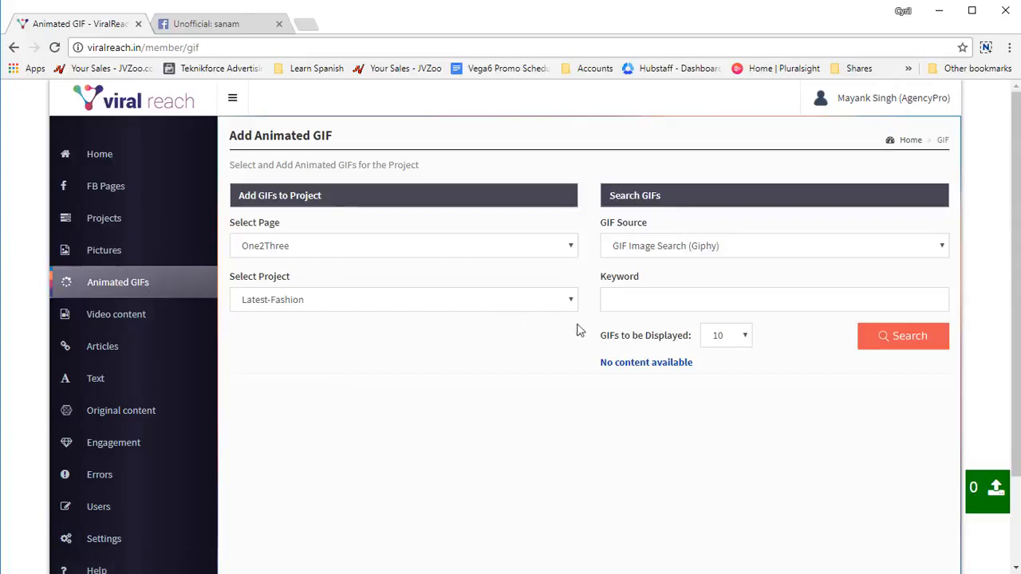
Step: Search GIF Image Search (Giphy) for "flower" with 10 GIFs displayed for One2Three's Latest-Fashion project
left_click(733, 247)
left_click(733, 247)
left_click(717, 251)
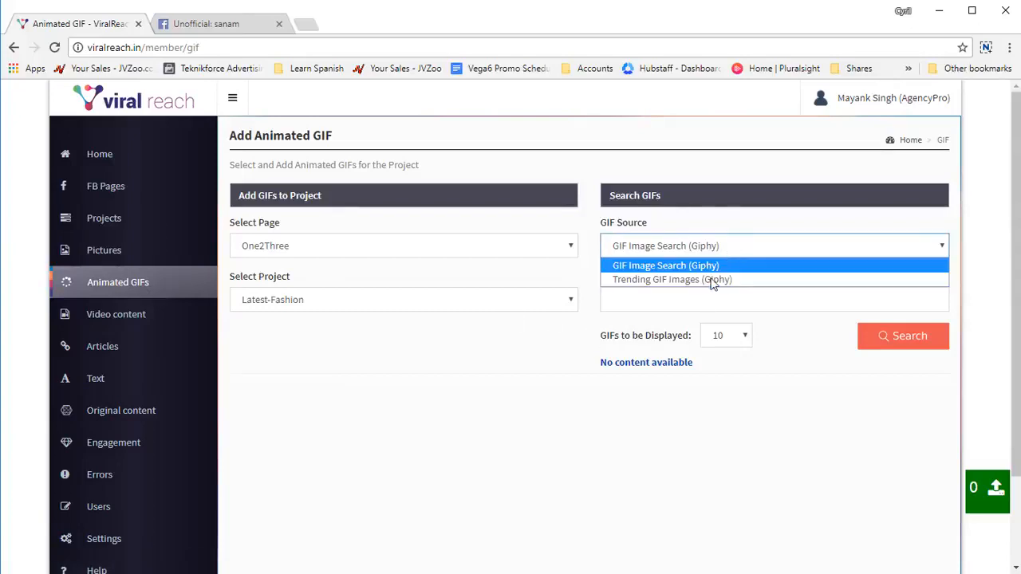
left_click(715, 271)
left_click(690, 303)
type("f")
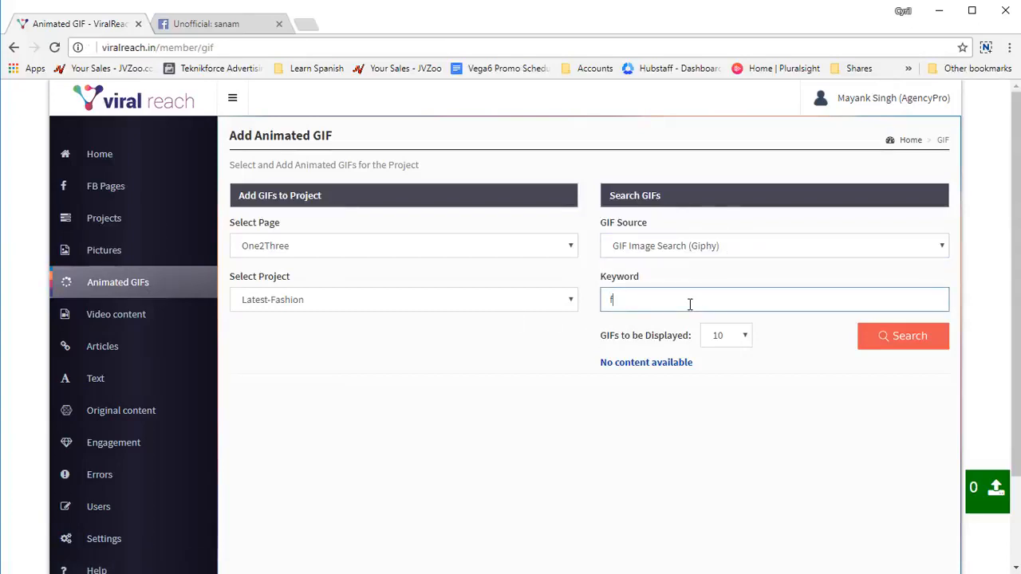
type("lowr")
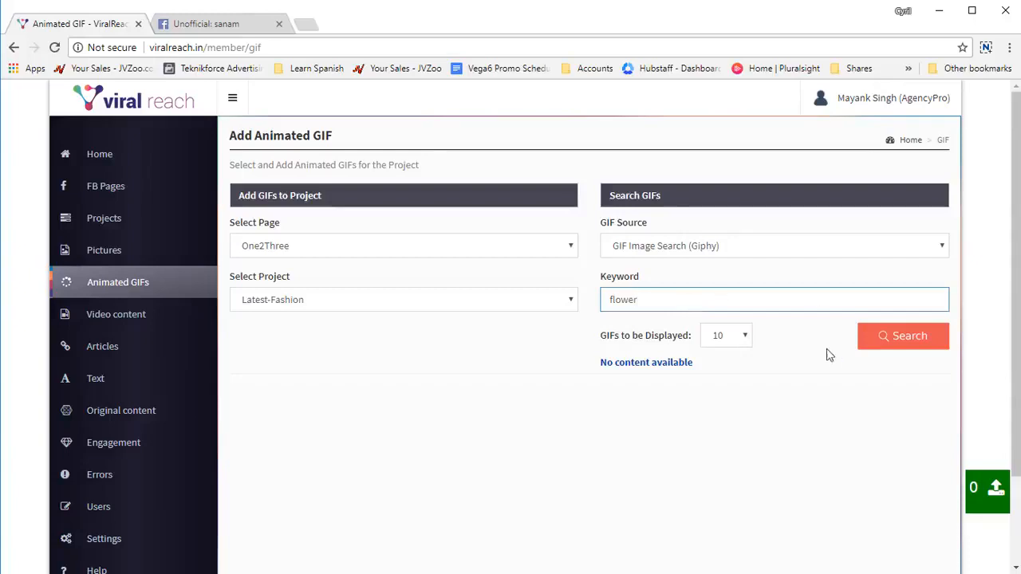
left_click(740, 336)
left_click(740, 336)
left_click(870, 343)
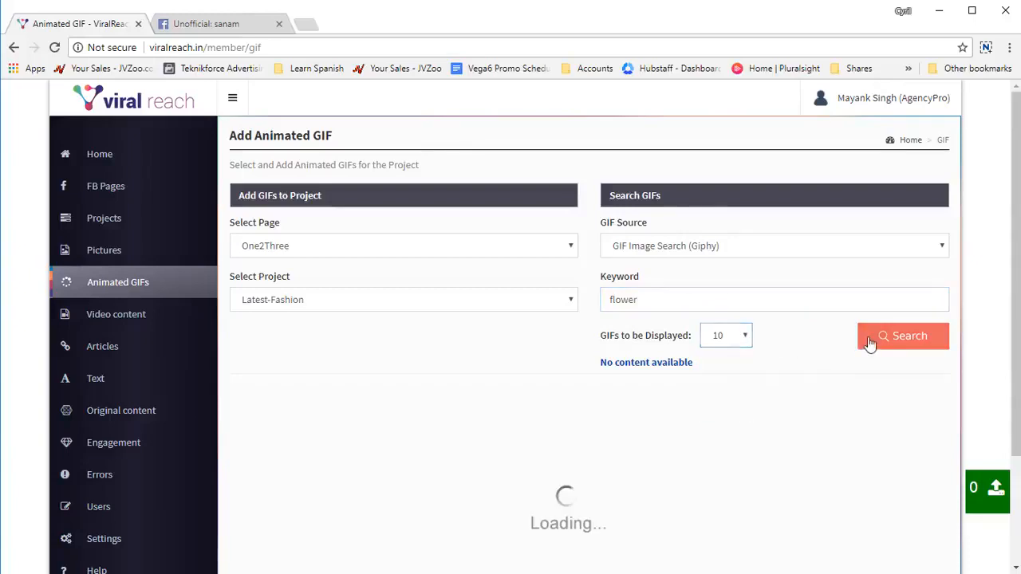
Step: Look through the flower GIF results and their add, preview and download options
scroll(619, 354, "down", 2)
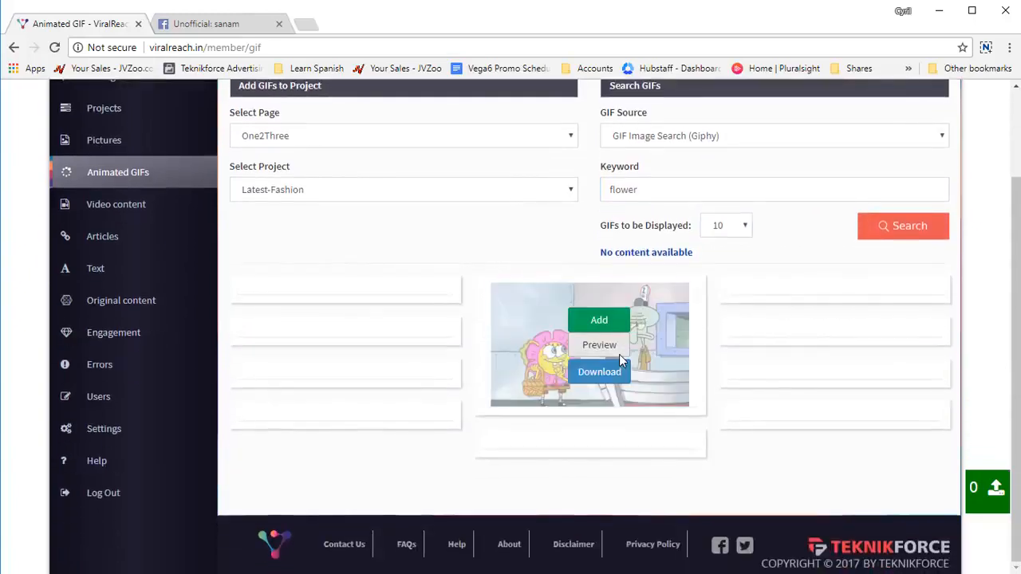
scroll(304, 423, "down", 1)
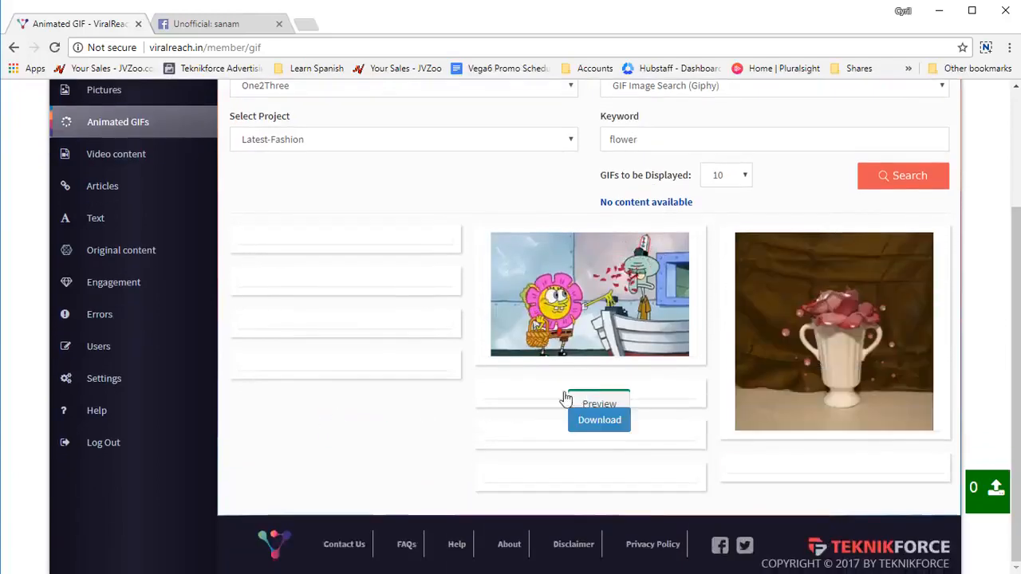
mouse_move(418, 383)
scroll(418, 382, "down", 1)
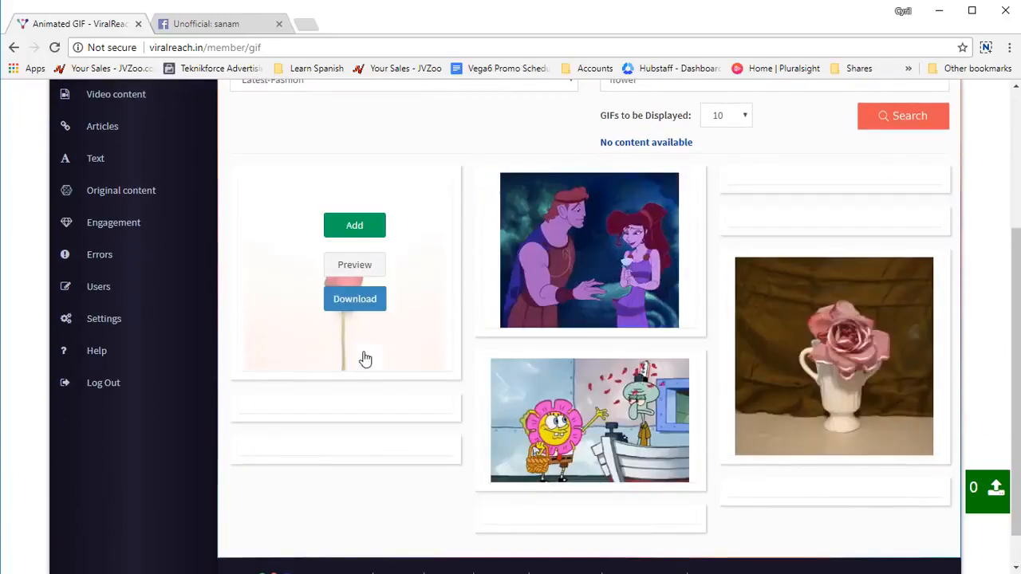
scroll(489, 392, "up", 3)
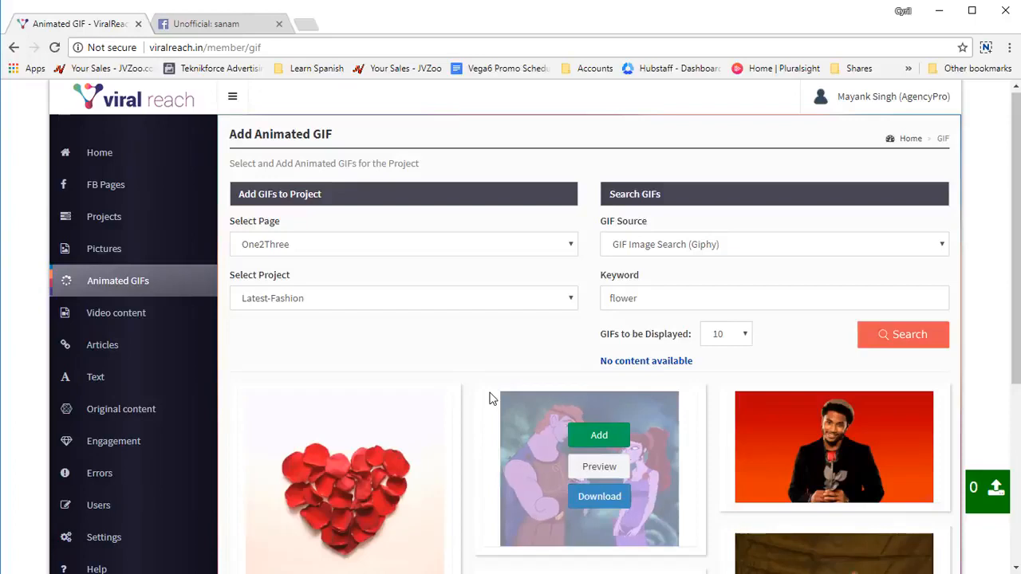
mouse_move(490, 399)
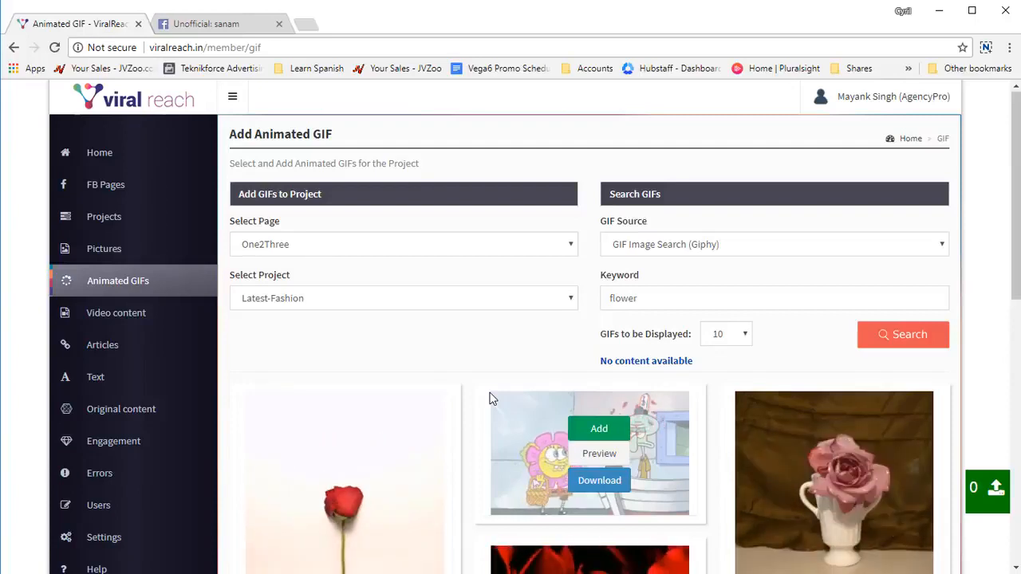
scroll(234, 381, "down", 3)
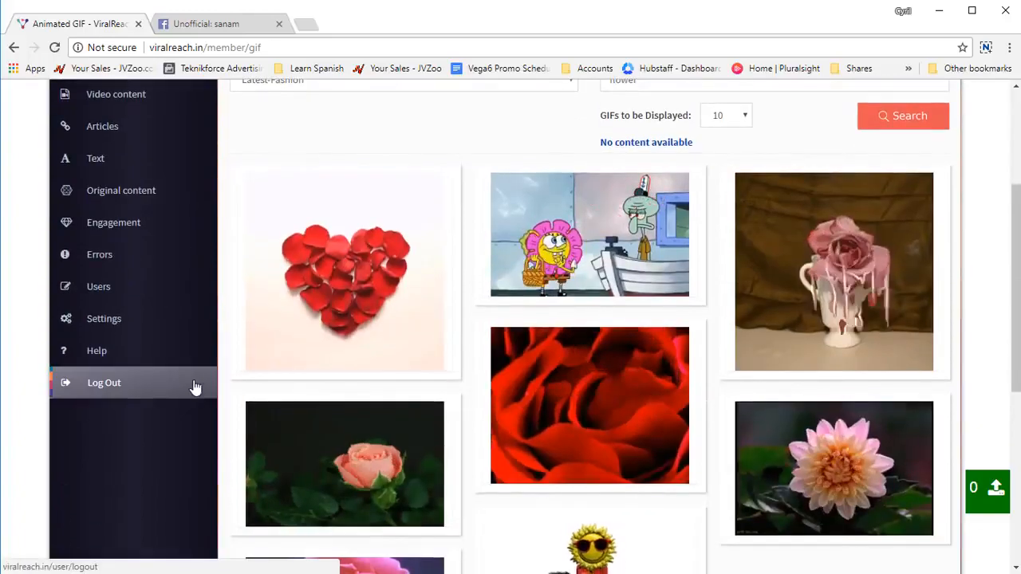